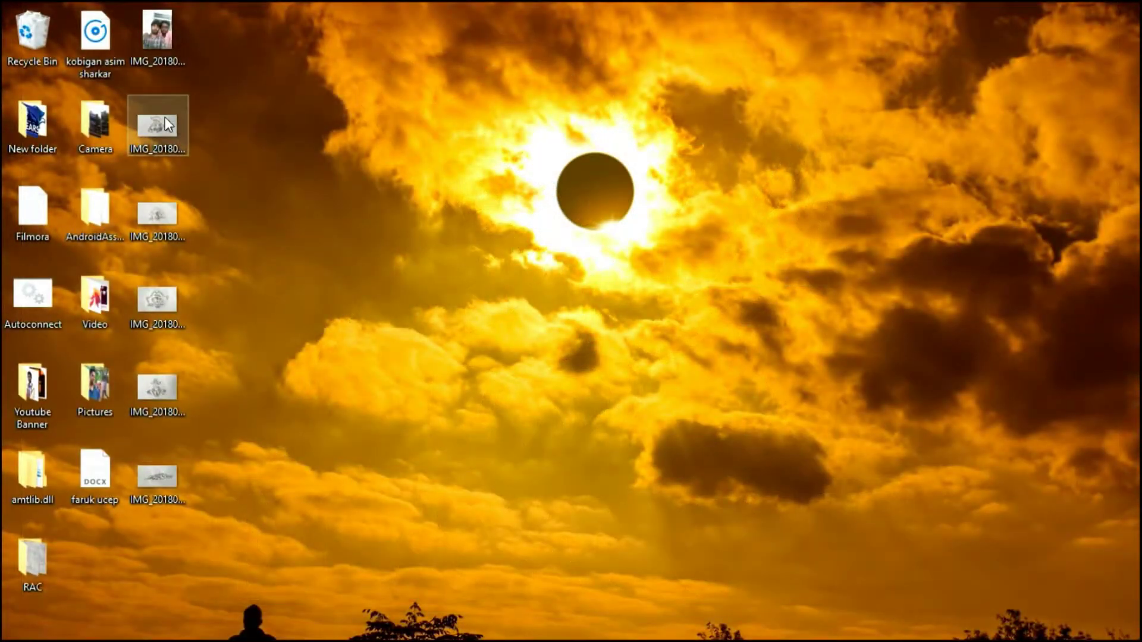
- Drop the IMG_20180625_093055 sketch photo from the desktop into the Illustrator document
{"action": "left_click_drag", "start_coordinate": [158, 123], "coordinate": [339, 274]}
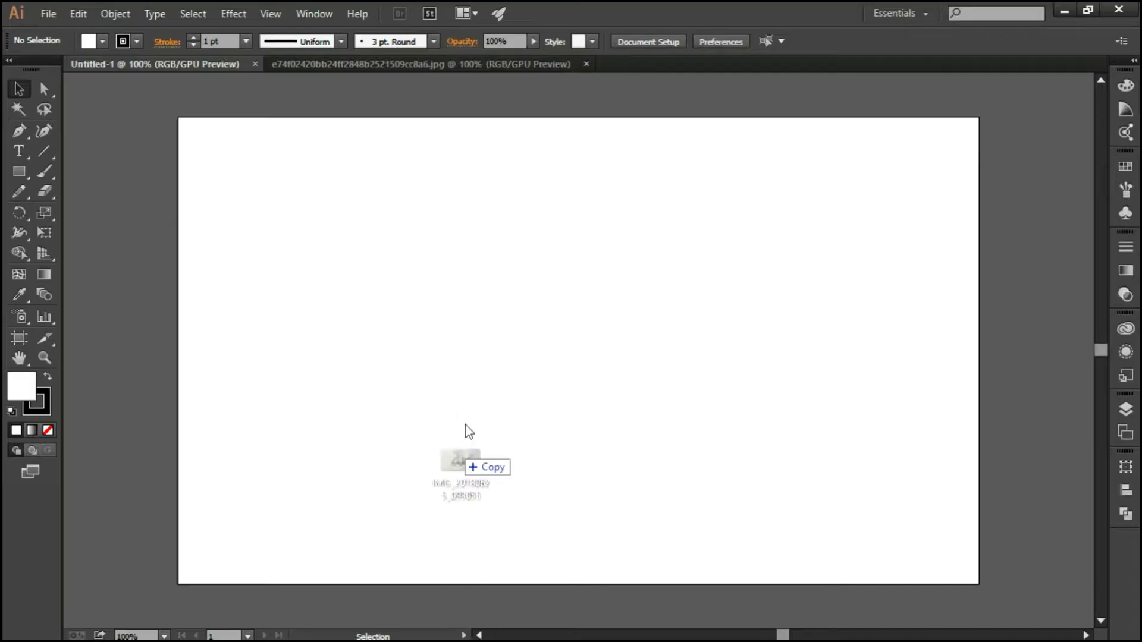
{"action": "left_click_drag", "start_coordinate": [429, 539], "coordinate": [597, 325]}
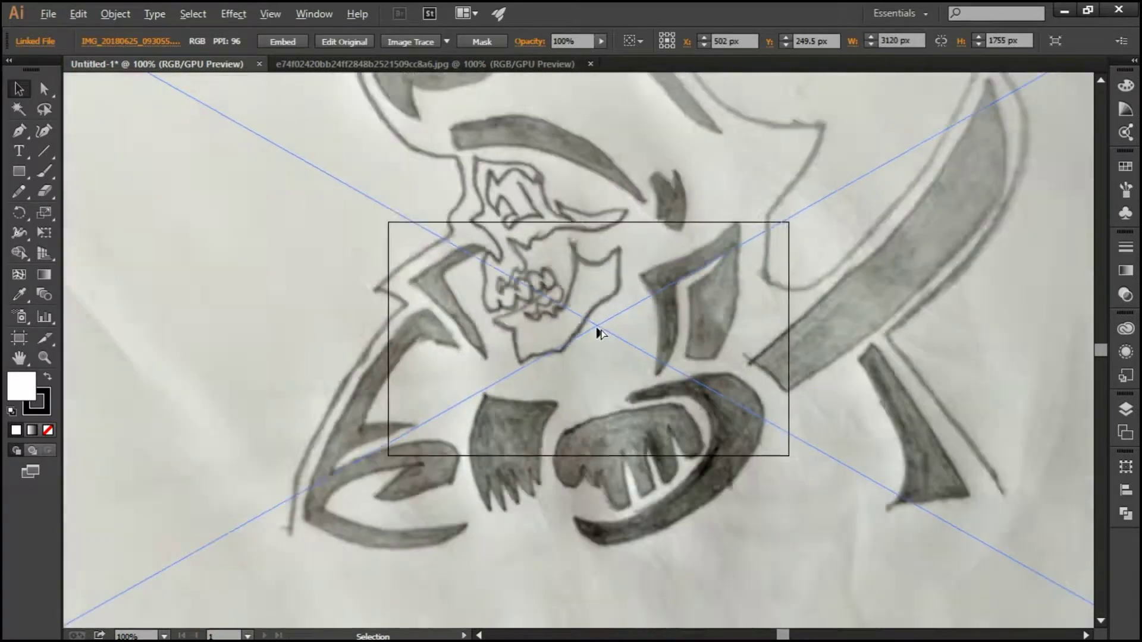
- Scale the placed pirate sketch photo to 916 × 527 px so it sits inside the artboard
{"action": "scroll", "coordinate": [597, 333], "scroll_direction": "down", "scroll_amount": 4, "text": "alt"}
{"action": "left_click_drag", "start_coordinate": [922, 509], "coordinate": [691, 381]}
{"action": "scroll", "coordinate": [619, 402], "scroll_direction": "up", "scroll_amount": 2}
{"action": "scroll", "coordinate": [556, 230], "scroll_direction": "up", "scroll_amount": 1}
{"action": "left_click_drag", "start_coordinate": [522, 134], "coordinate": [570, 270]}
{"action": "scroll", "coordinate": [570, 276], "scroll_direction": "up", "scroll_amount": 2, "text": "alt"}
{"action": "scroll", "coordinate": [570, 277], "scroll_direction": "down", "scroll_amount": 2, "text": "alt"}
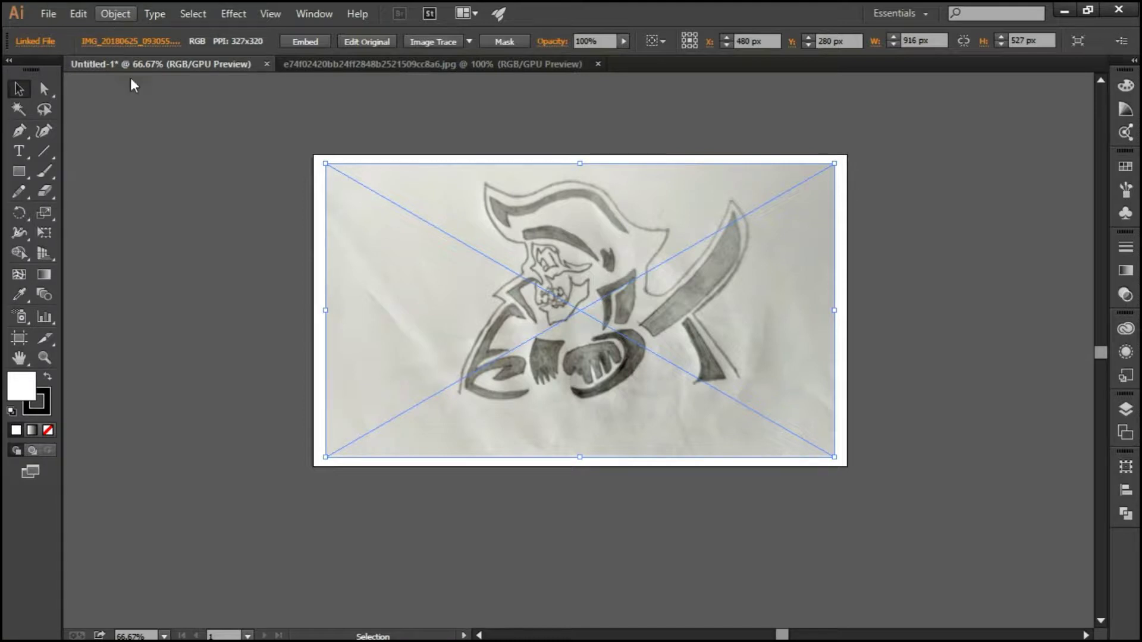
- Lock the sketch photo with Object > Lock > Selection and zoom toward the pirate's lower body
{"action": "left_click", "coordinate": [115, 13]}
{"action": "mouse_move", "coordinate": [134, 112]}
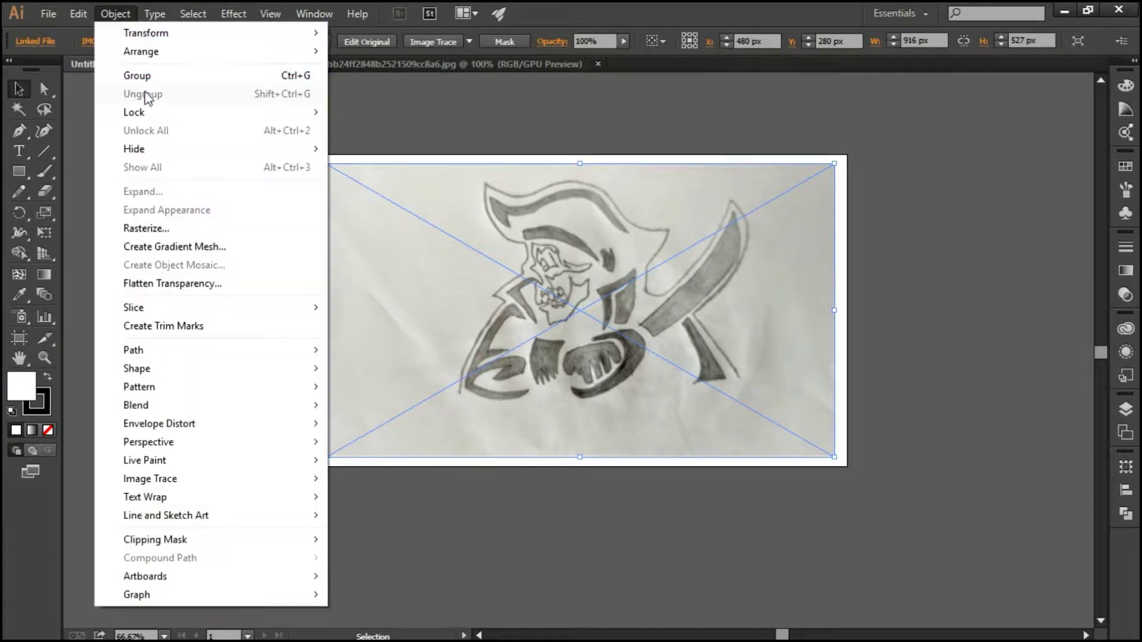
{"action": "left_click", "coordinate": [404, 114]}
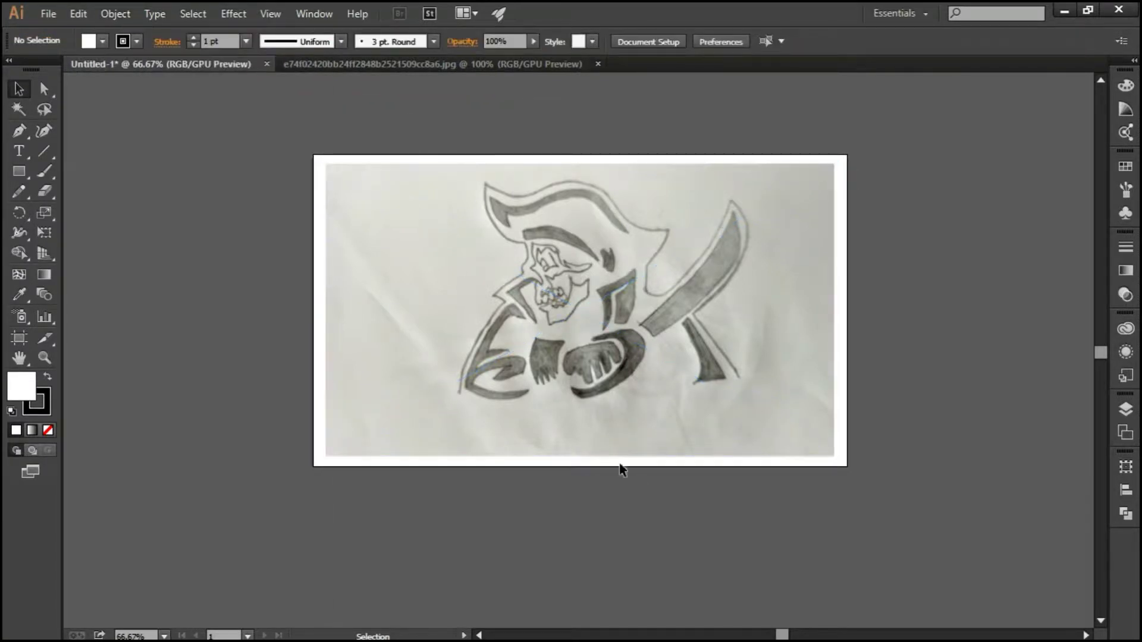
{"action": "scroll", "coordinate": [616, 464], "scroll_direction": "up", "scroll_amount": 1, "text": "alt"}
{"action": "scroll", "coordinate": [600, 232], "scroll_direction": "up", "scroll_amount": 3}
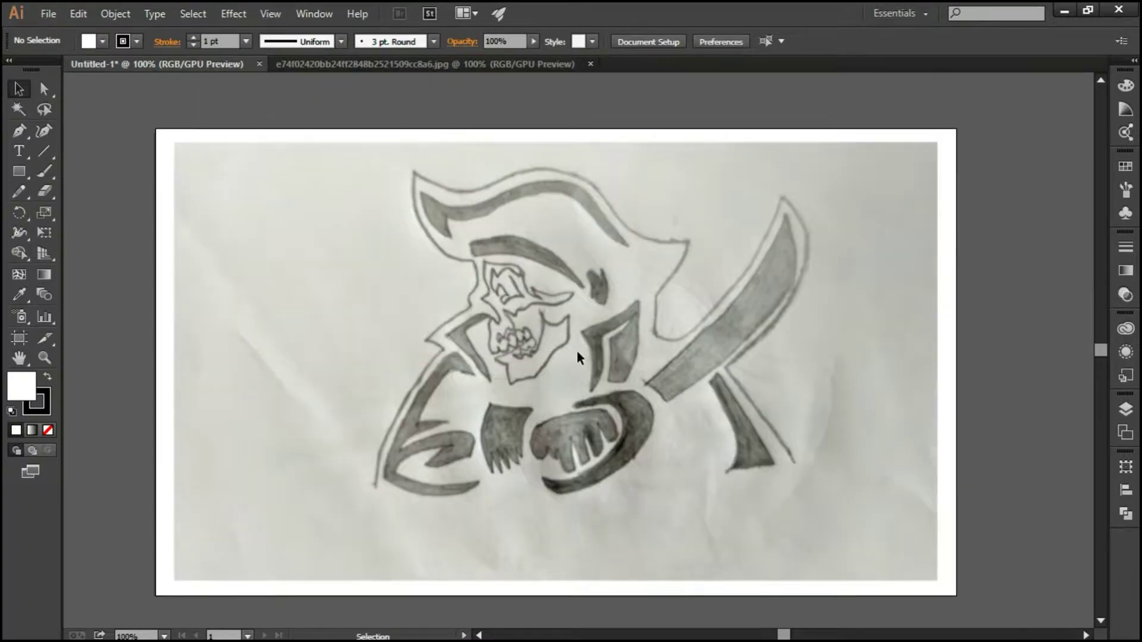
{"action": "scroll", "coordinate": [577, 350], "scroll_direction": "up", "scroll_amount": 1, "text": "alt"}
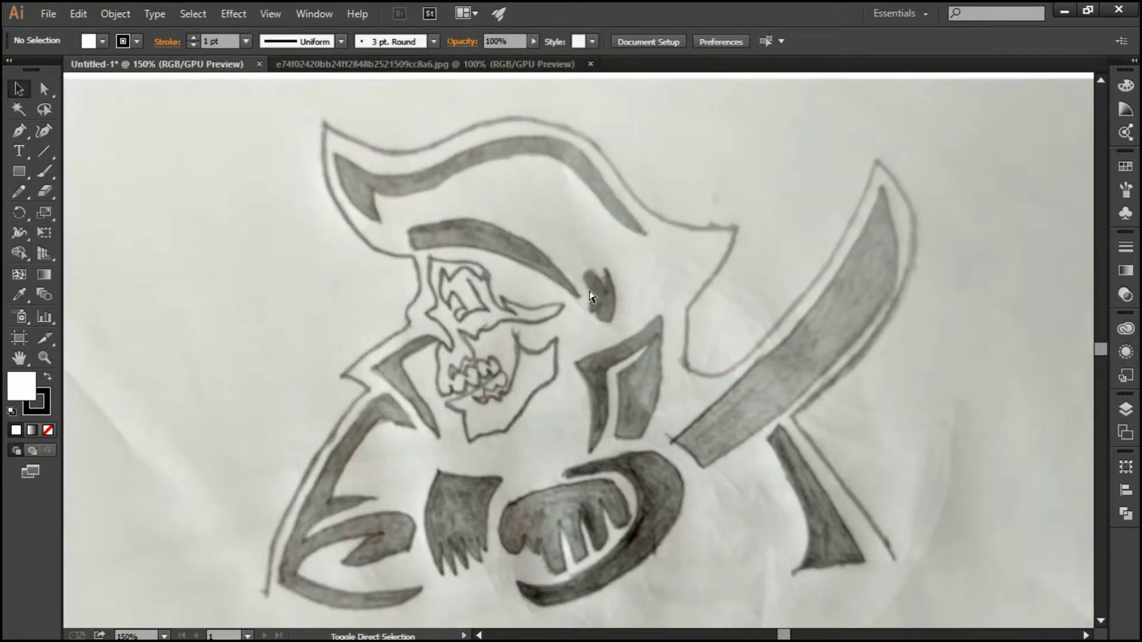
{"action": "scroll", "coordinate": [462, 343], "scroll_direction": "down", "scroll_amount": 1, "text": "alt"}
{"action": "scroll", "coordinate": [508, 392], "scroll_direction": "down", "scroll_amount": 2}
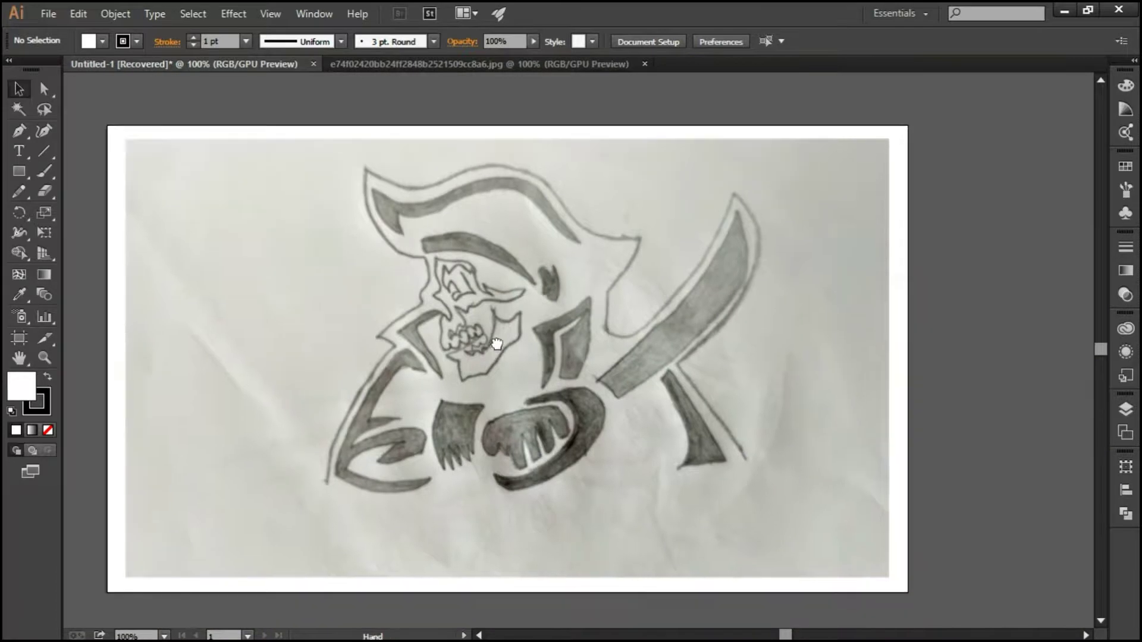
{"action": "scroll", "coordinate": [497, 364], "scroll_direction": "up", "scroll_amount": 1, "text": "alt"}
{"action": "scroll", "coordinate": [495, 363], "scroll_direction": "up", "scroll_amount": 1, "text": "alt"}
{"action": "mouse_move", "coordinate": [319, 441]}
{"action": "left_mouse_down"}
{"action": "mouse_move", "coordinate": [364, 387]}
{"action": "mouse_move", "coordinate": [354, 411]}
{"action": "left_mouse_up"}
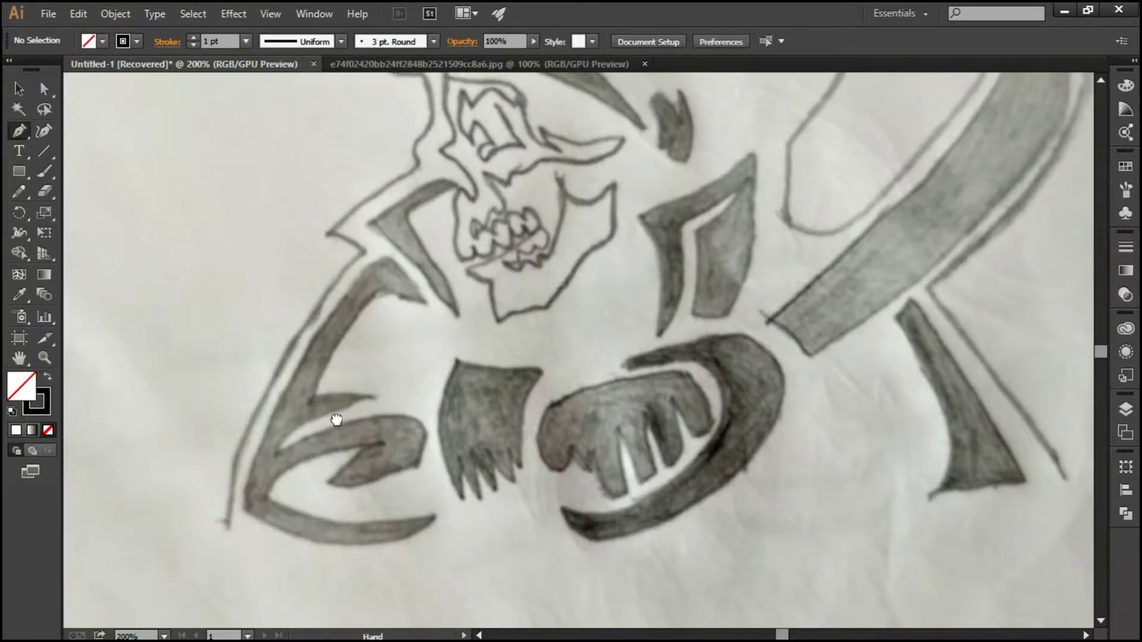
- Start the silhouette outline at the lower-left tip, running up past the collar toward the hat brim
{"action": "left_click_drag", "start_coordinate": [334, 421], "coordinate": [349, 435]}
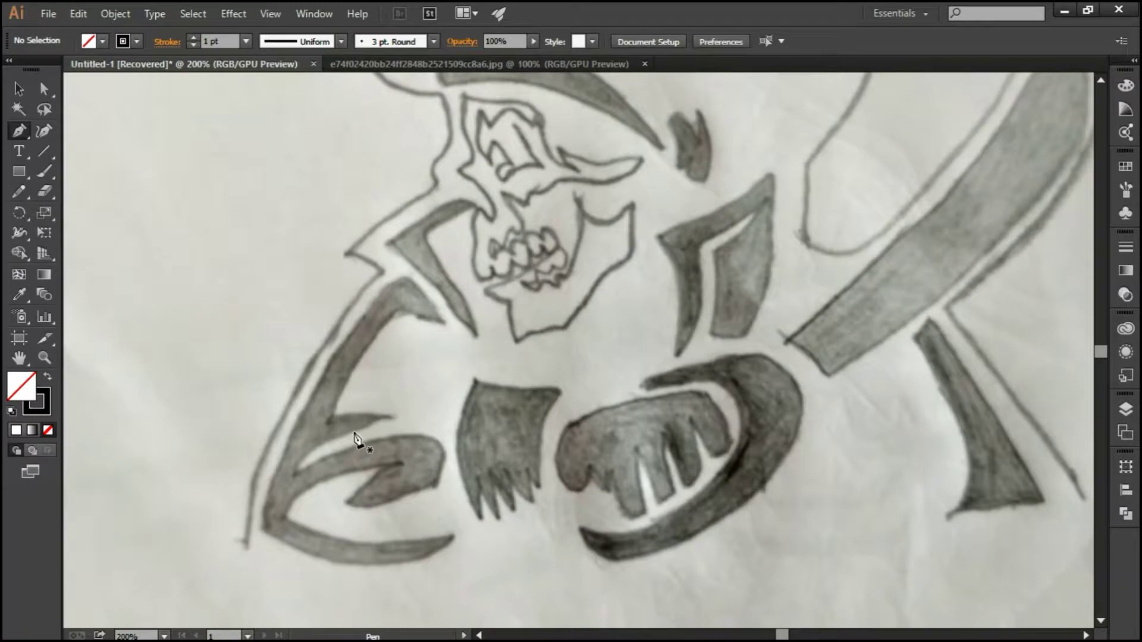
{"action": "left_click", "coordinate": [244, 540]}
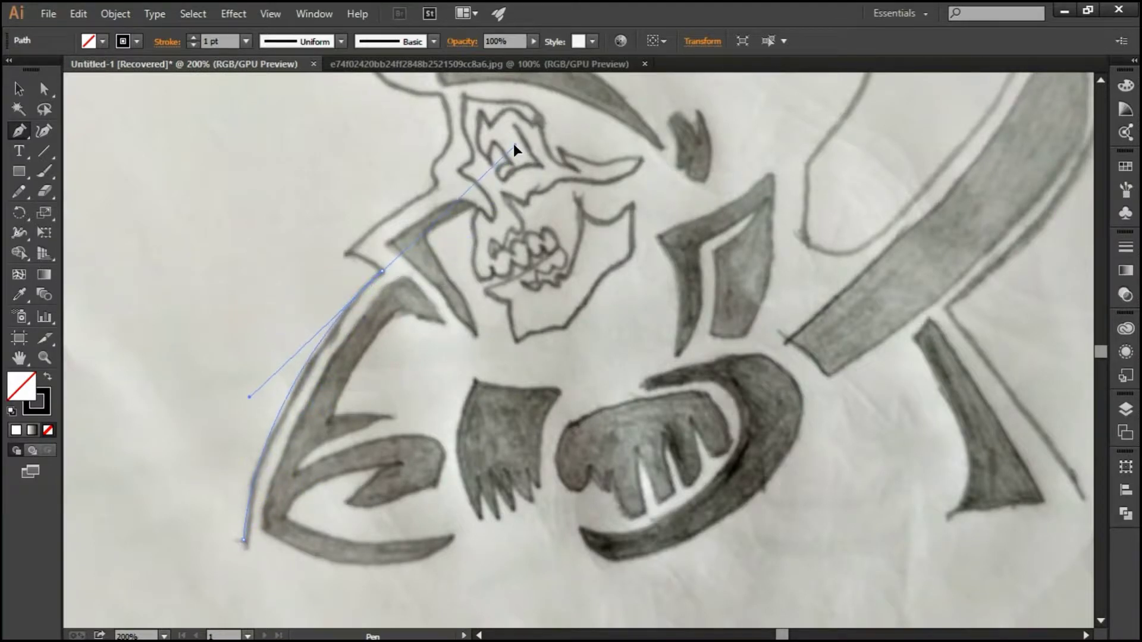
{"action": "left_click_drag", "start_coordinate": [519, 146], "coordinate": [509, 145]}
{"action": "scroll", "coordinate": [487, 177], "scroll_direction": "up", "scroll_amount": 2}
{"action": "mouse_move", "coordinate": [548, 247]}
{"action": "left_mouse_down"}
{"action": "mouse_move", "coordinate": [431, 372]}
{"action": "mouse_move", "coordinate": [427, 348]}
{"action": "left_mouse_up"}
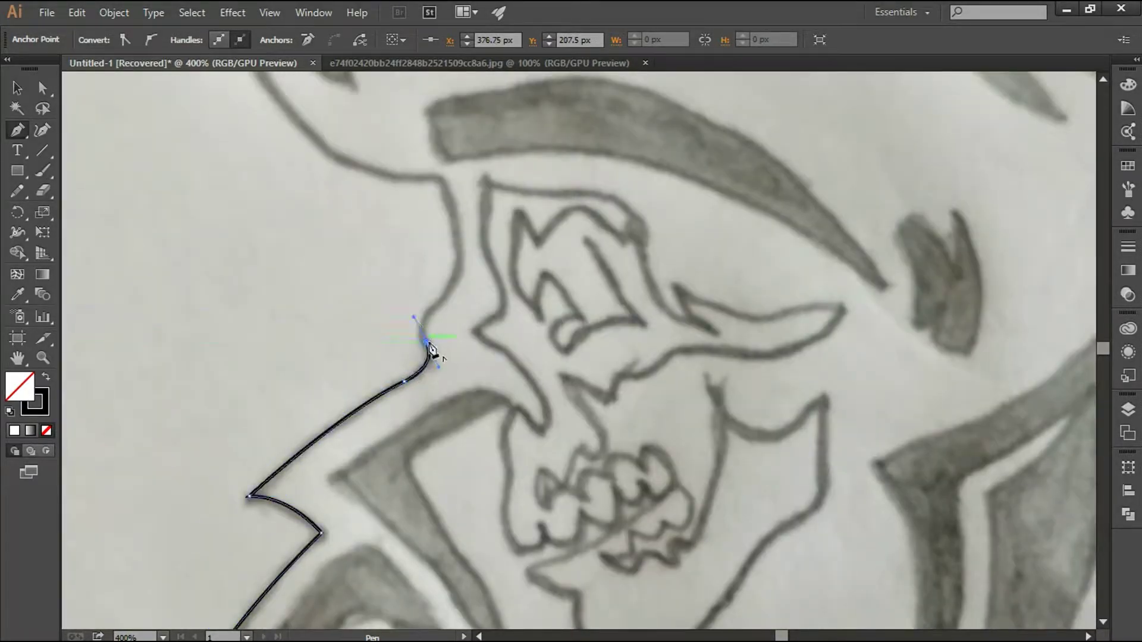
{"action": "left_click_drag", "start_coordinate": [402, 108], "coordinate": [405, 106]}
{"action": "scroll", "coordinate": [510, 472], "scroll_direction": "down", "scroll_amount": 1}
{"action": "scroll", "coordinate": [458, 408], "scroll_direction": "down", "scroll_amount": 1}
{"action": "left_click_drag", "start_coordinate": [335, 273], "coordinate": [339, 242]}
{"action": "left_click_drag", "start_coordinate": [526, 284], "coordinate": [597, 244]}
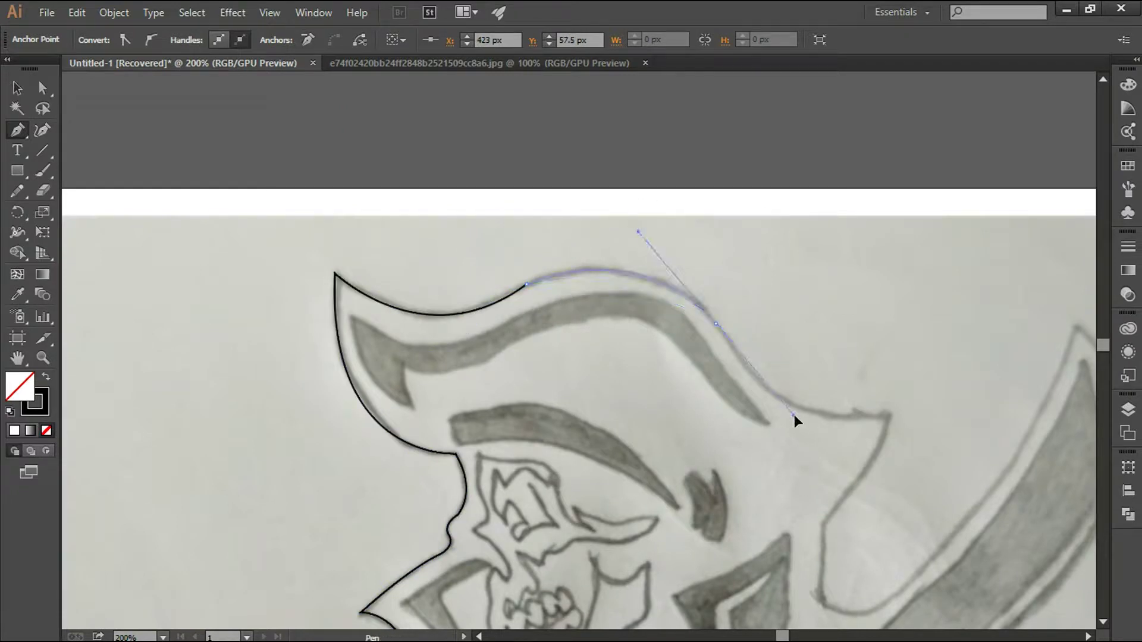
{"action": "scroll", "coordinate": [768, 381], "scroll_direction": "up", "scroll_amount": 1}
- Continue the outline over the hat, around the sword blade, ending at the lower right
{"action": "left_click_drag", "start_coordinate": [731, 342], "coordinate": [917, 315]}
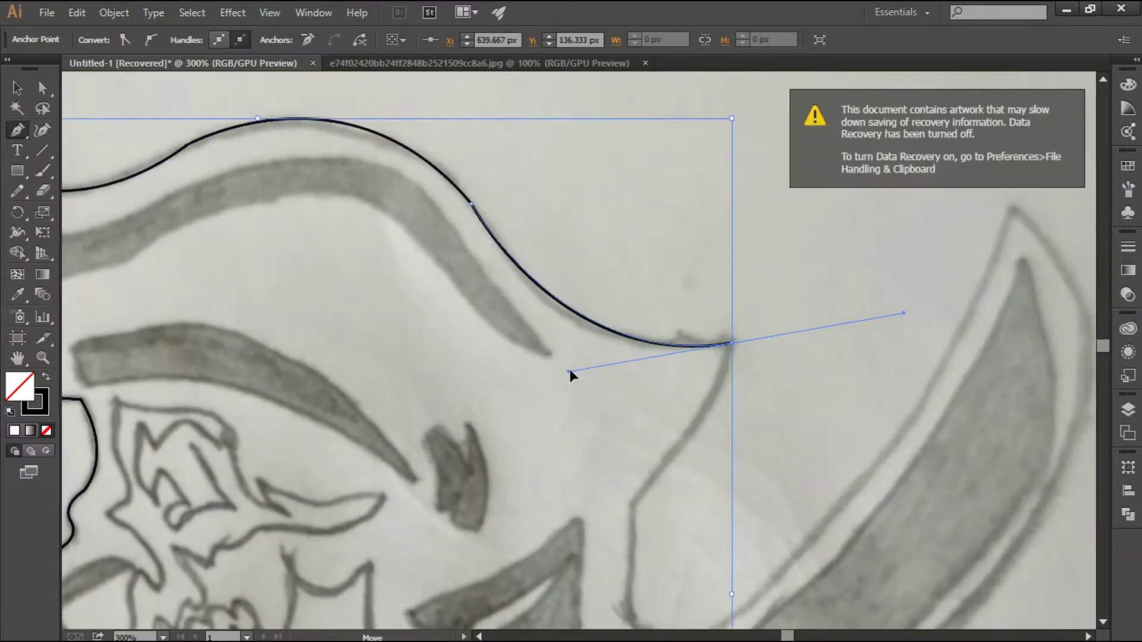
{"action": "scroll", "coordinate": [745, 383], "scroll_direction": "down", "scroll_amount": 5}
{"action": "left_click", "coordinate": [615, 340]}
{"action": "left_click", "coordinate": [611, 444]}
{"action": "left_click_drag", "start_coordinate": [700, 455], "coordinate": [607, 387]}
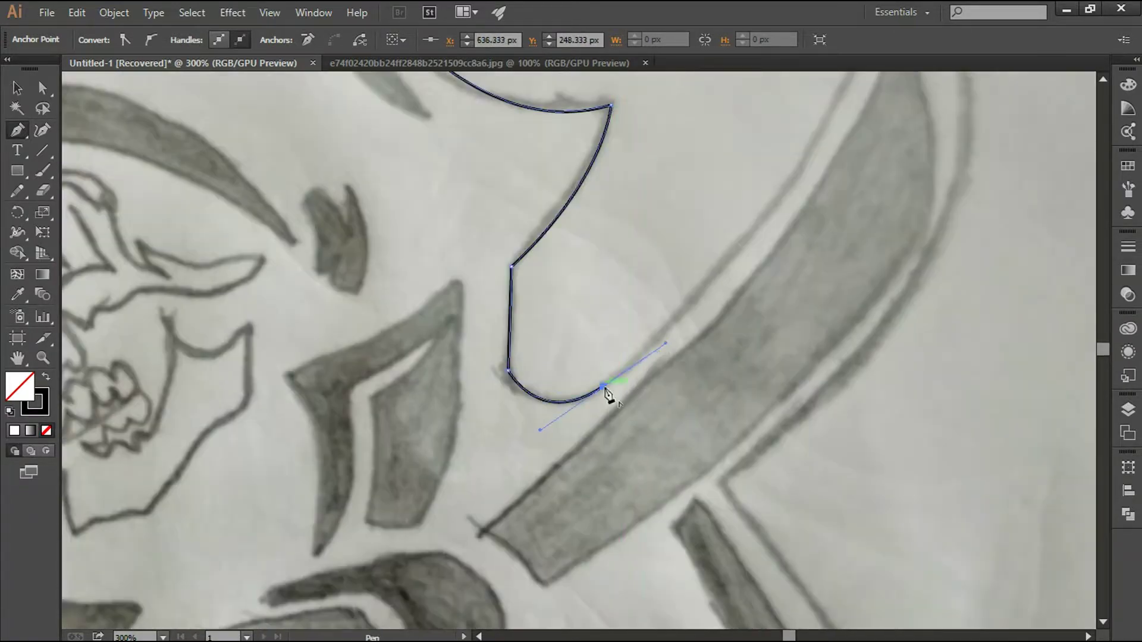
{"action": "scroll", "coordinate": [606, 387], "scroll_direction": "down", "scroll_amount": 2}
{"action": "left_click", "coordinate": [701, 220]}
{"action": "left_click_drag", "start_coordinate": [702, 388], "coordinate": [623, 498]}
{"action": "left_click", "coordinate": [615, 475]}
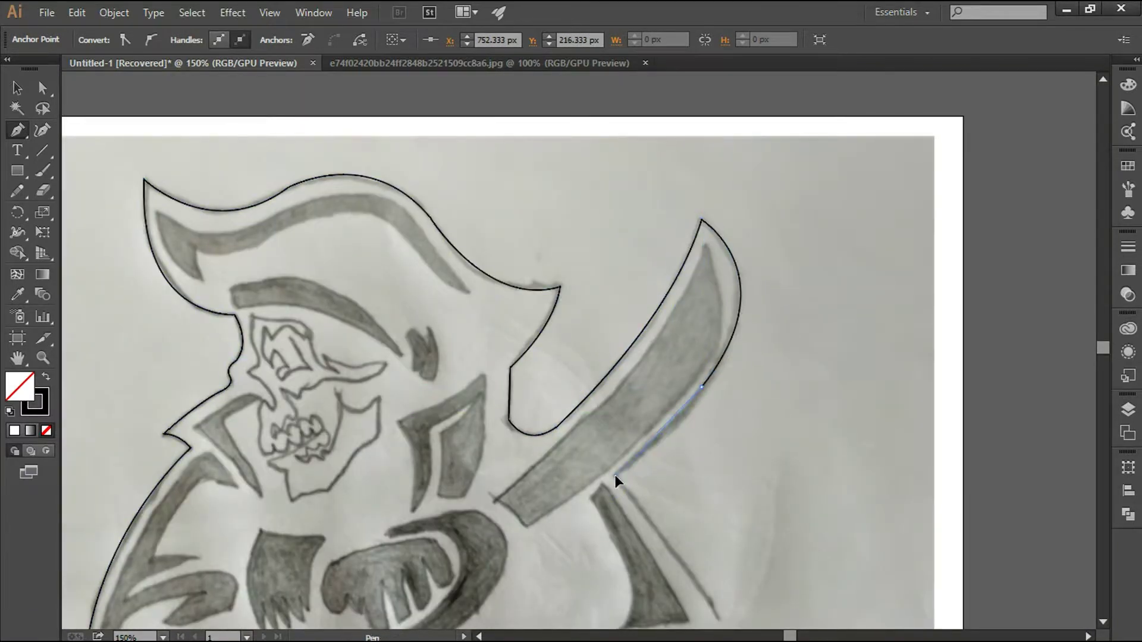
{"action": "scroll", "coordinate": [615, 474], "scroll_direction": "up", "scroll_amount": 1}
{"action": "scroll", "coordinate": [648, 396], "scroll_direction": "up", "scroll_amount": 1}
{"action": "left_click", "coordinate": [573, 433]}
- Begin tracing the left arm shape: lower edge, inner notch and upper tip
{"action": "key", "text": "v"}
{"action": "key", "text": "p"}
{"action": "scroll", "coordinate": [221, 305], "scroll_direction": "down", "scroll_amount": 2}
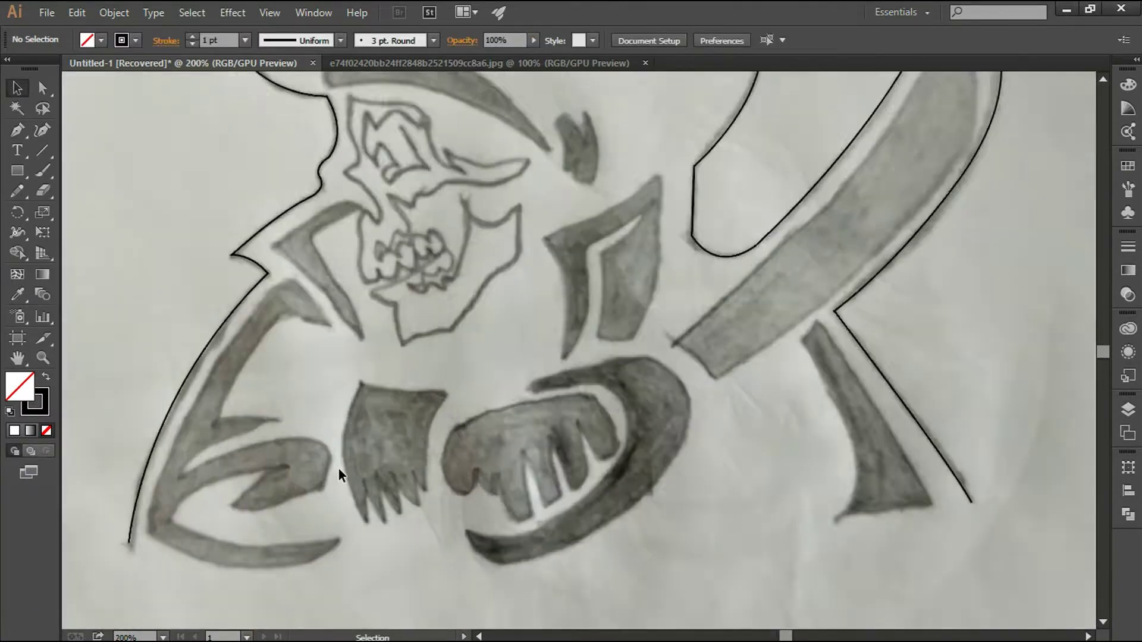
{"action": "scroll", "coordinate": [500, 535], "scroll_direction": "up", "scroll_amount": 2}
{"action": "left_click", "coordinate": [491, 526]}
{"action": "mouse_move", "coordinate": [236, 500]}
{"action": "left_mouse_down"}
{"action": "mouse_move", "coordinate": [398, 423]}
{"action": "mouse_move", "coordinate": [329, 506]}
{"action": "left_mouse_up"}
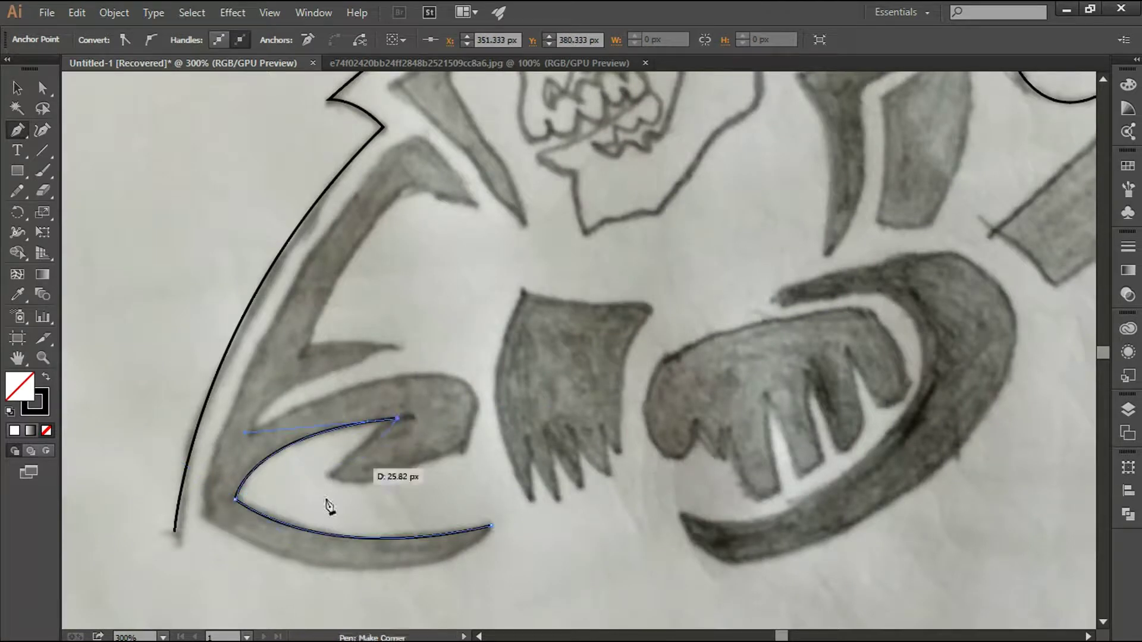
{"action": "scroll", "coordinate": [400, 485], "scroll_direction": "up", "scroll_amount": 2}
{"action": "left_click", "coordinate": [532, 394]}
{"action": "left_click_drag", "start_coordinate": [493, 244], "coordinate": [612, 247]}
{"action": "left_click_drag", "start_coordinate": [269, 359], "coordinate": [83, 490]}
{"action": "left_click_drag", "start_coordinate": [556, 191], "coordinate": [377, 196]}
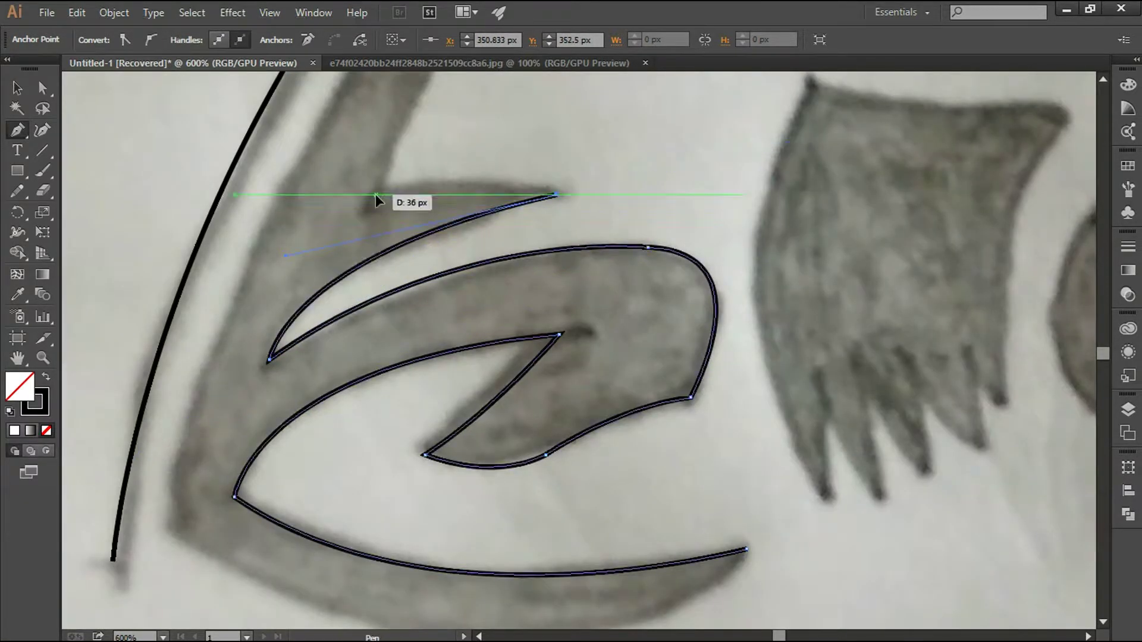
- Finish the left arm shape outline and close it at its starting anchor
{"action": "scroll", "coordinate": [377, 196], "scroll_direction": "down", "scroll_amount": 1}
{"action": "left_click_drag", "start_coordinate": [450, 225], "coordinate": [530, 255]}
{"action": "scroll", "coordinate": [530, 254], "scroll_direction": "down", "scroll_amount": 1}
{"action": "left_click", "coordinate": [420, 226]}
{"action": "scroll", "coordinate": [502, 377], "scroll_direction": "up", "scroll_amount": 1}
{"action": "left_click", "coordinate": [452, 349]}
{"action": "left_click_drag", "start_coordinate": [797, 341], "coordinate": [949, 215]}
{"action": "scroll", "coordinate": [949, 215], "scroll_direction": "up", "scroll_amount": 1}
{"action": "left_click", "coordinate": [332, 403]}
{"action": "key", "text": "a"}
- Trace the fringed wing's left edge and its first bottom spikes
{"action": "left_click_drag", "start_coordinate": [334, 275], "coordinate": [412, 510]}
{"action": "key", "text": "p"}
{"action": "left_click", "coordinate": [318, 262]}
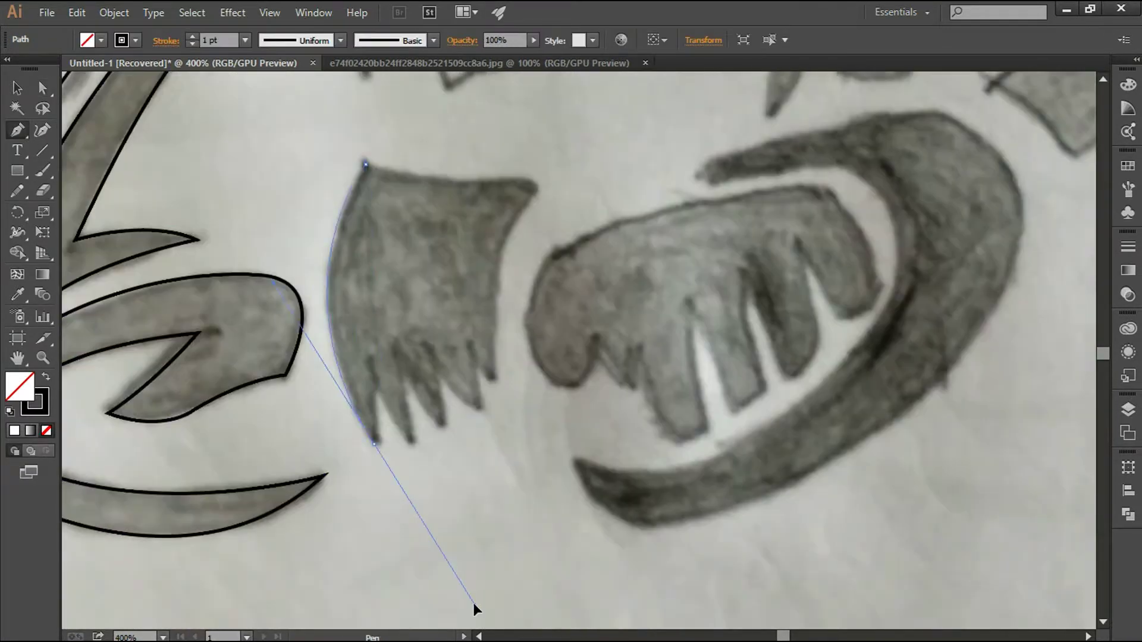
{"action": "scroll", "coordinate": [477, 607], "scroll_direction": "up", "scroll_amount": 1}
{"action": "left_click_drag", "start_coordinate": [351, 418], "coordinate": [357, 238]}
{"action": "left_click_drag", "start_coordinate": [388, 278], "coordinate": [394, 230]}
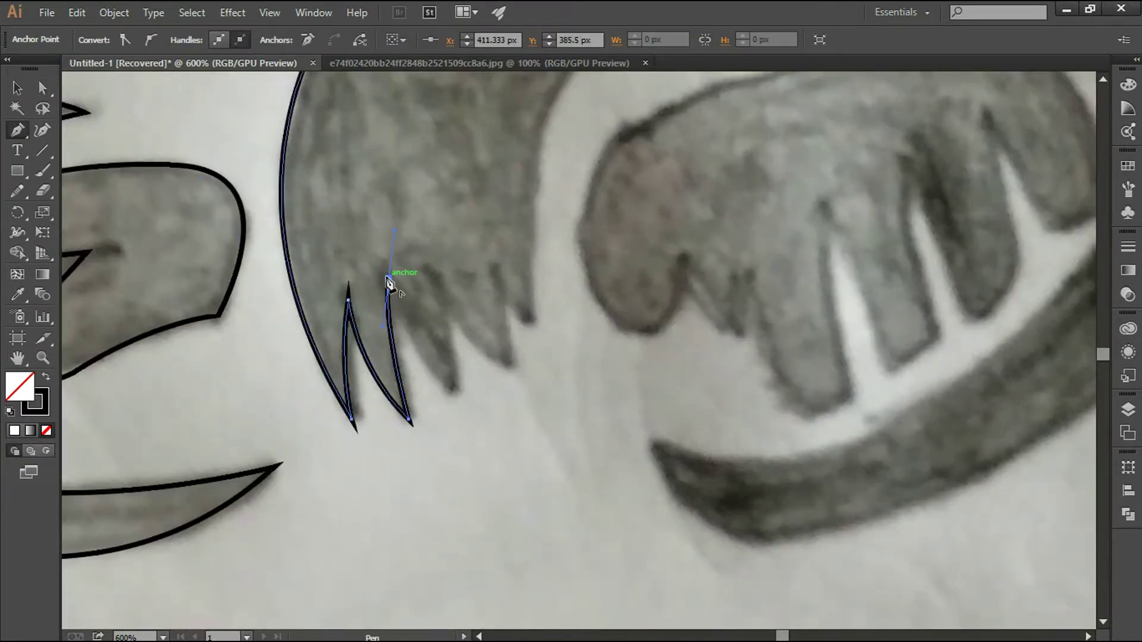
{"action": "left_click_drag", "start_coordinate": [436, 275], "coordinate": [440, 255]}
{"action": "left_click_drag", "start_coordinate": [511, 366], "coordinate": [516, 374]}
- Complete the fringed wing along its right and top edges and close the path
{"action": "left_click", "coordinate": [494, 259]}
{"action": "left_click", "coordinate": [530, 321]}
{"action": "left_click_drag", "start_coordinate": [530, 323], "coordinate": [473, 521]}
{"action": "left_click_drag", "start_coordinate": [541, 231], "coordinate": [613, 174]}
{"action": "left_click", "coordinate": [410, 224]}
{"action": "left_click_drag", "start_coordinate": [284, 199], "coordinate": [286, 204]}
{"action": "key", "text": "ctrl+shift+a"}
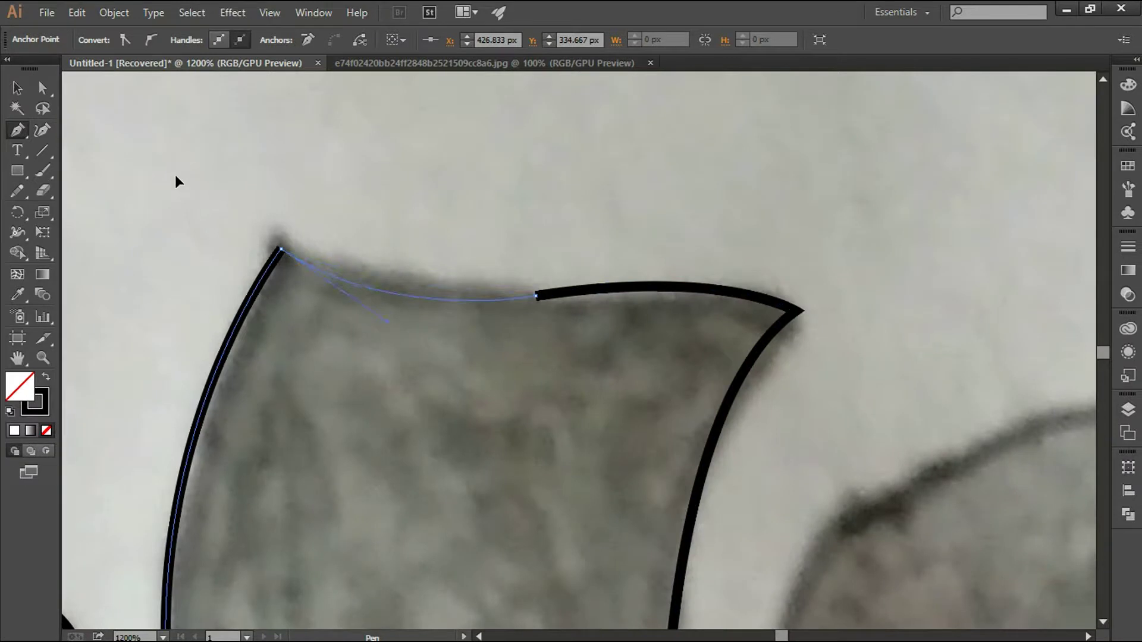
{"action": "key", "text": "v"}
- Trace the crescent shape as a closed curved path
{"action": "key", "text": "p"}
{"action": "left_click", "coordinate": [294, 459]}
{"action": "mouse_move", "coordinate": [571, 178]}
{"action": "left_mouse_down"}
{"action": "mouse_move", "coordinate": [683, 295]}
{"action": "mouse_move", "coordinate": [694, 276]}
{"action": "left_mouse_up"}
{"action": "left_click_drag", "start_coordinate": [397, 216], "coordinate": [553, 199]}
{"action": "left_click_drag", "start_coordinate": [595, 338], "coordinate": [556, 467]}
{"action": "left_click_drag", "start_coordinate": [448, 414], "coordinate": [189, 480]}
{"action": "left_click", "coordinate": [241, 379]}
{"action": "left_click_drag", "start_coordinate": [220, 346], "coordinate": [269, 441]}
- Trace the fingered hand inside the crescent as a closed path
{"action": "left_click", "coordinate": [287, 338]}
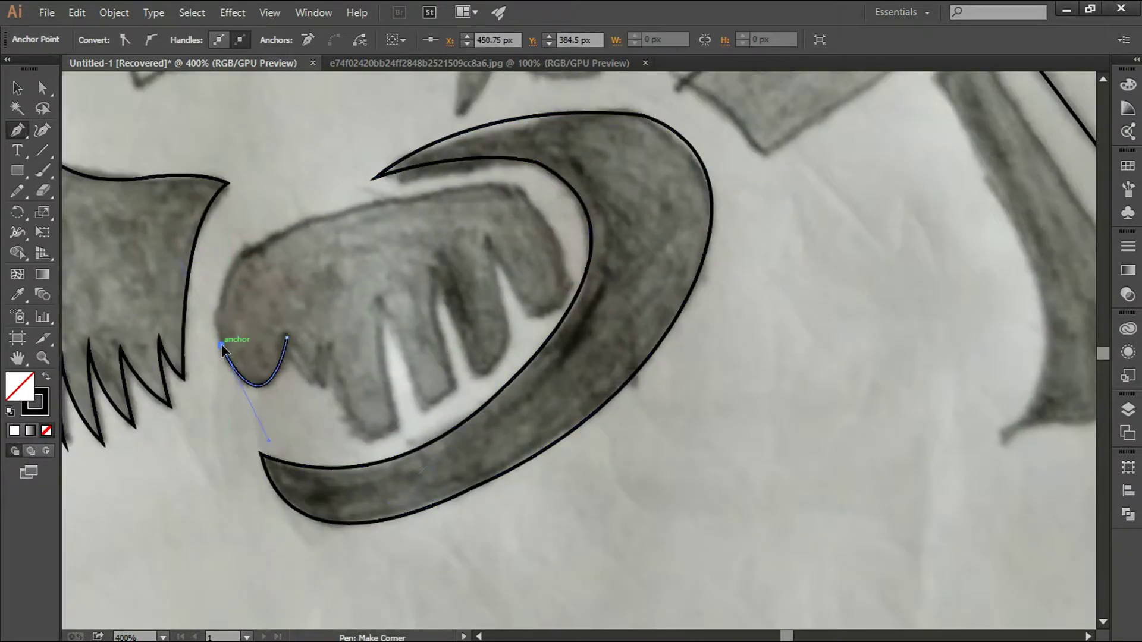
{"action": "left_click_drag", "start_coordinate": [529, 306], "coordinate": [513, 300]}
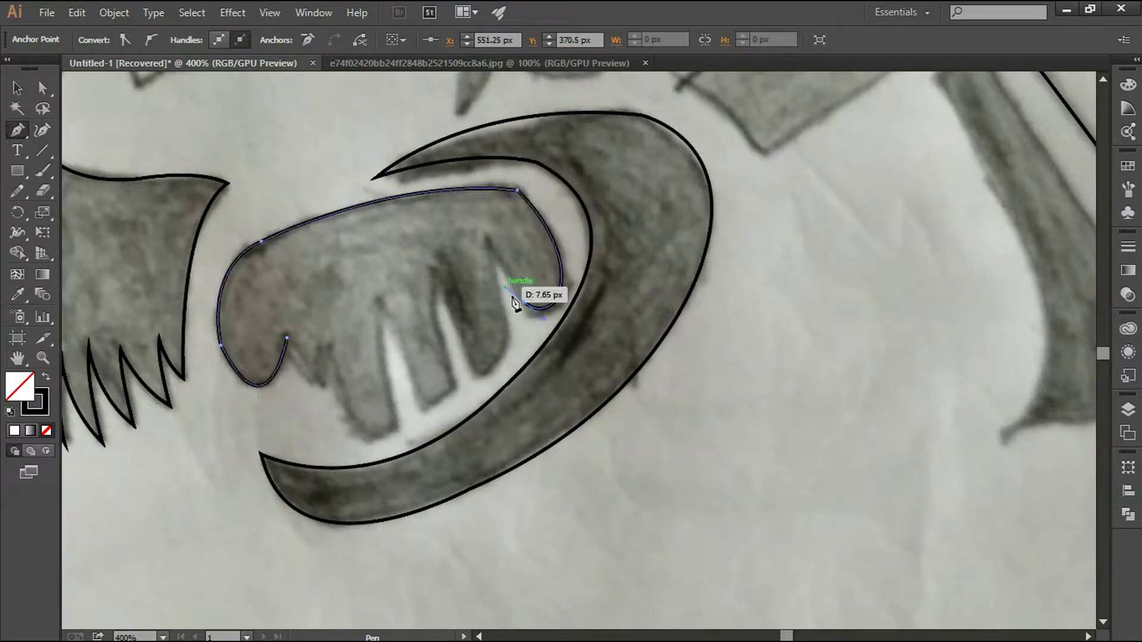
{"action": "left_click_drag", "start_coordinate": [483, 373], "coordinate": [470, 381]}
{"action": "left_click", "coordinate": [441, 256]}
{"action": "left_click", "coordinate": [452, 386]}
{"action": "left_click", "coordinate": [426, 405]}
{"action": "left_click_drag", "start_coordinate": [401, 324], "coordinate": [393, 309]}
{"action": "left_click", "coordinate": [373, 297]}
{"action": "left_click", "coordinate": [397, 428]}
{"action": "left_click", "coordinate": [364, 441]}
{"action": "left_click", "coordinate": [326, 356]}
{"action": "left_click", "coordinate": [319, 393]}
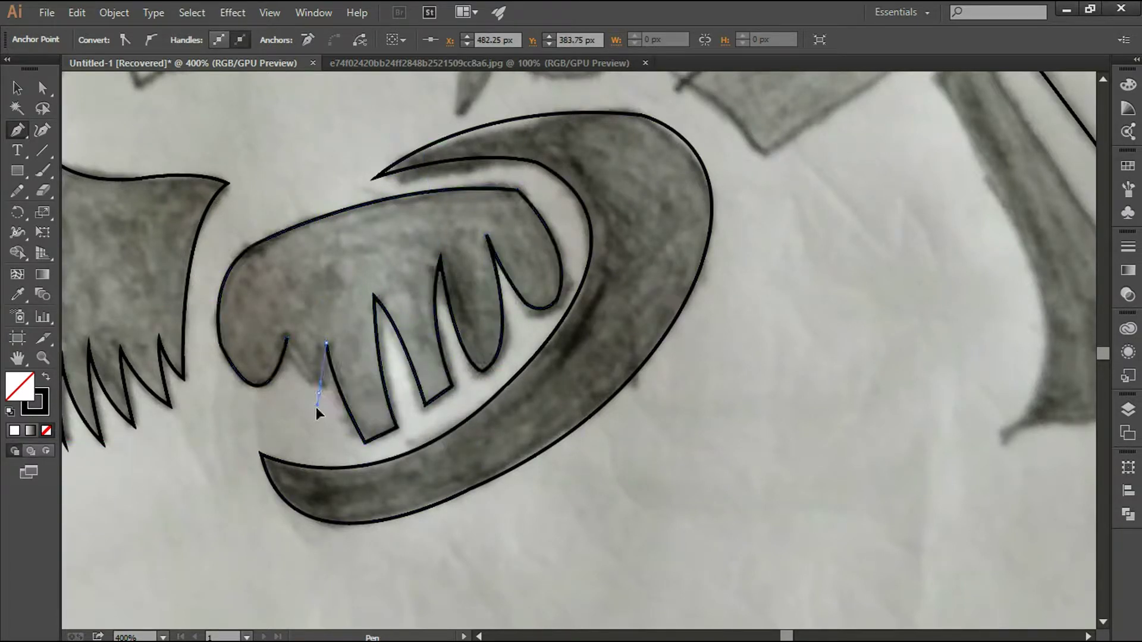
{"action": "left_click", "coordinate": [287, 339]}
- Trace the closed triangular shape below the sword
{"action": "left_click", "coordinate": [464, 171]}
{"action": "left_click_drag", "start_coordinate": [527, 526], "coordinate": [403, 611]}
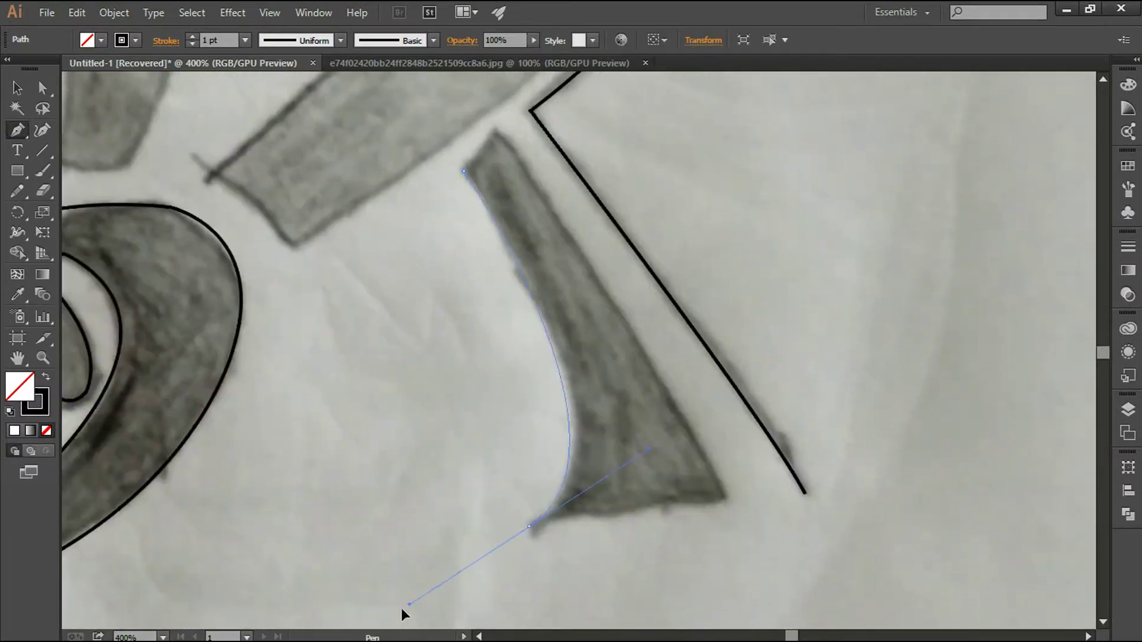
{"action": "left_click", "coordinate": [726, 497]}
{"action": "left_click", "coordinate": [464, 172]}
{"action": "key", "text": "ctrl+minus"}
{"action": "key", "text": "ctrl+minus"}
{"action": "key", "text": "ctrl+minus"}
- Trace the sword blade as a closed path
{"action": "left_click", "coordinate": [271, 519]}
{"action": "left_click_drag", "start_coordinate": [482, 260], "coordinate": [472, 403]}
{"action": "left_click", "coordinate": [470, 399]}
{"action": "scroll", "coordinate": [485, 311], "scroll_direction": "down", "scroll_amount": 5}
{"action": "left_click", "coordinate": [381, 346]}
{"action": "left_click", "coordinate": [368, 339]}
{"action": "key", "text": "ctrl+plus"}
{"action": "key", "text": "ctrl+plus"}
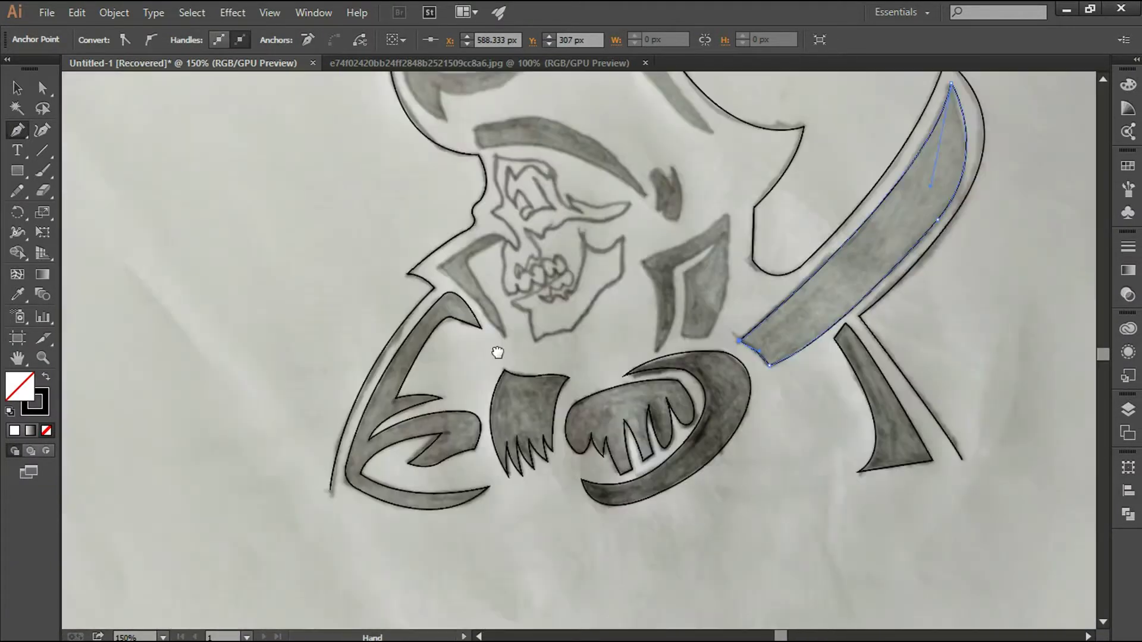
- Outline the dark shape to the left of the skull
{"action": "left_click", "coordinate": [374, 532]}
{"action": "left_click", "coordinate": [345, 349]}
{"action": "scroll", "coordinate": [357, 351], "scroll_direction": "down", "scroll_amount": 5}
{"action": "left_click", "coordinate": [544, 85]}
{"action": "left_click", "coordinate": [503, 332]}
{"action": "left_click", "coordinate": [450, 325]}
{"action": "left_click", "coordinate": [438, 191]}
{"action": "left_click", "coordinate": [435, 211]}
- Trace the collar shape beside the skull and the small shape beside the eye
{"action": "mouse_move", "coordinate": [238, 386]}
{"action": "left_mouse_down"}
{"action": "mouse_move", "coordinate": [602, 470]}
{"action": "mouse_move", "coordinate": [625, 553]}
{"action": "left_mouse_up"}
{"action": "left_click", "coordinate": [478, 302]}
{"action": "left_click_drag", "start_coordinate": [416, 338], "coordinate": [415, 368]}
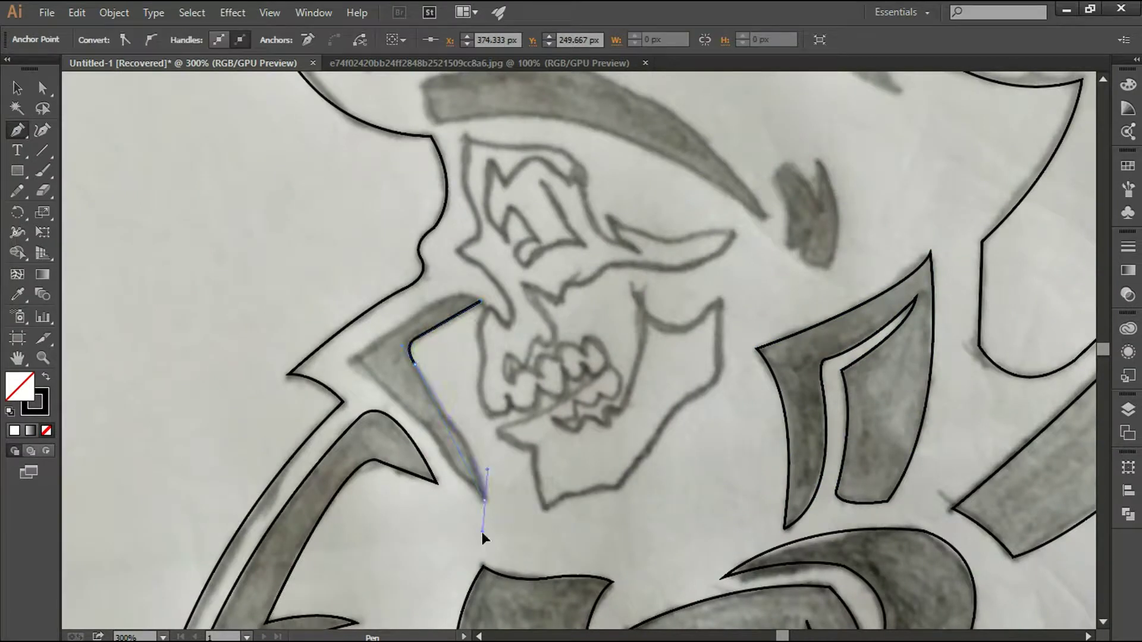
{"action": "left_click", "coordinate": [478, 302]}
{"action": "left_click_drag", "start_coordinate": [515, 319], "coordinate": [354, 486]}
{"action": "left_click", "coordinate": [608, 329]}
{"action": "left_click_drag", "start_coordinate": [623, 407], "coordinate": [624, 417]}
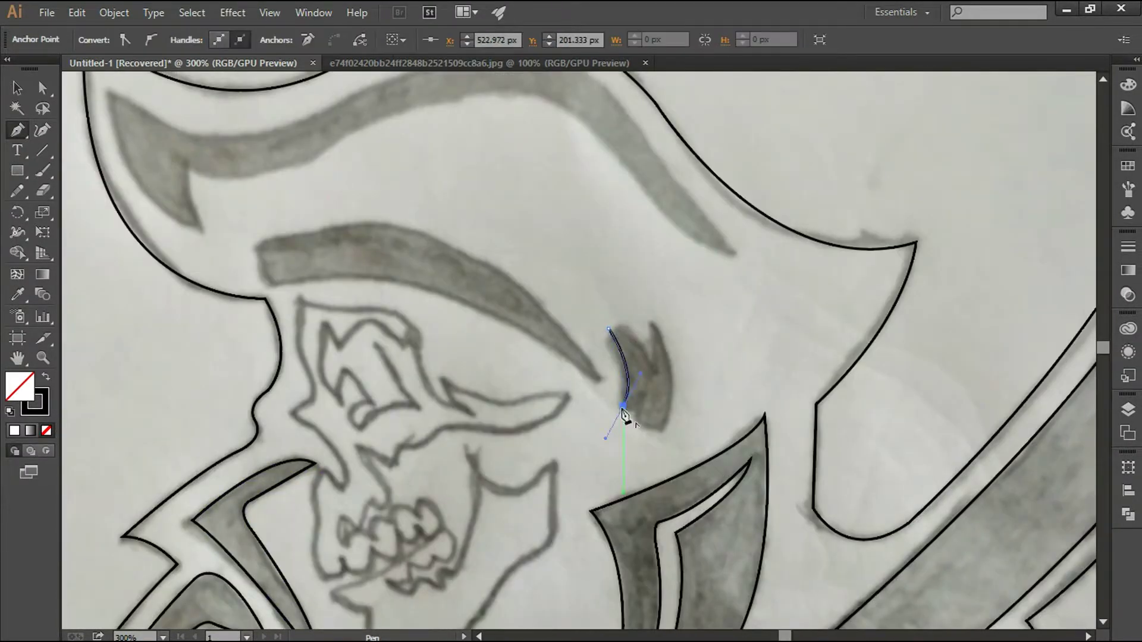
{"action": "left_click_drag", "start_coordinate": [610, 335], "coordinate": [666, 381]}
{"action": "left_click", "coordinate": [663, 433]}
- Trace the eyebrow stroke with its pointed tip
{"action": "left_click_drag", "start_coordinate": [319, 305], "coordinate": [548, 225]}
{"action": "left_click", "coordinate": [331, 339]}
{"action": "left_click", "coordinate": [660, 431]}
{"action": "mouse_move", "coordinate": [695, 473]}
{"action": "left_mouse_down"}
{"action": "mouse_move", "coordinate": [683, 348]}
{"action": "mouse_move", "coordinate": [689, 568]}
{"action": "left_mouse_up"}
- Trace the hat stripe as a closed path
{"action": "left_click", "coordinate": [257, 373]}
{"action": "left_click_drag", "start_coordinate": [161, 241], "coordinate": [148, 112]}
{"action": "left_click", "coordinate": [415, 242]}
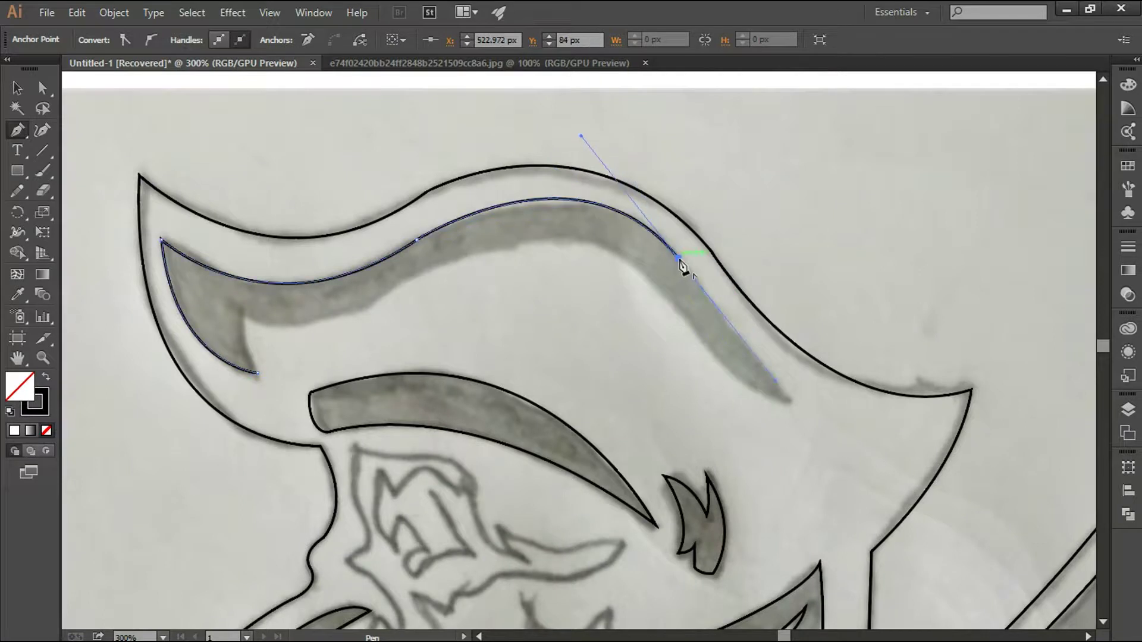
{"action": "left_click_drag", "start_coordinate": [791, 399], "coordinate": [647, 278]}
{"action": "left_click_drag", "start_coordinate": [359, 309], "coordinate": [333, 321]}
{"action": "left_click_drag", "start_coordinate": [241, 311], "coordinate": [190, 282]}
{"action": "left_click", "coordinate": [162, 241]}
- Trace the jaw and lower teeth with the Pen tool, closing the outline at its start
{"action": "scroll", "coordinate": [472, 311], "scroll_direction": "up", "scroll_amount": 2}
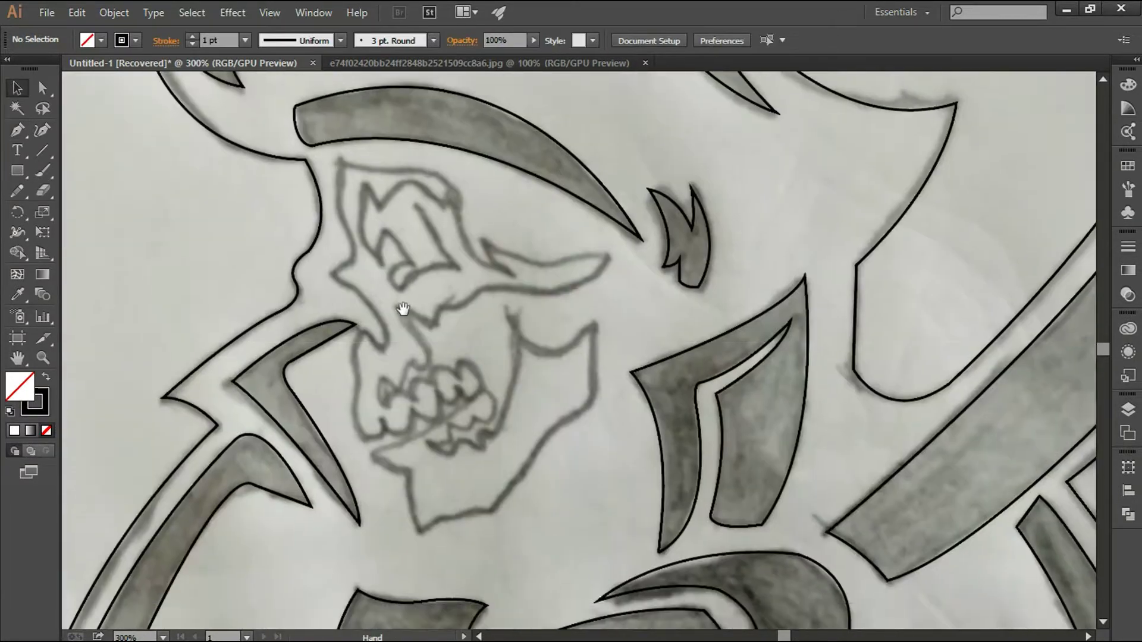
{"action": "scroll", "coordinate": [472, 312], "scroll_direction": "down", "scroll_amount": 1}
{"action": "left_click", "coordinate": [536, 135]}
{"action": "left_click_drag", "start_coordinate": [455, 465], "coordinate": [440, 341]}
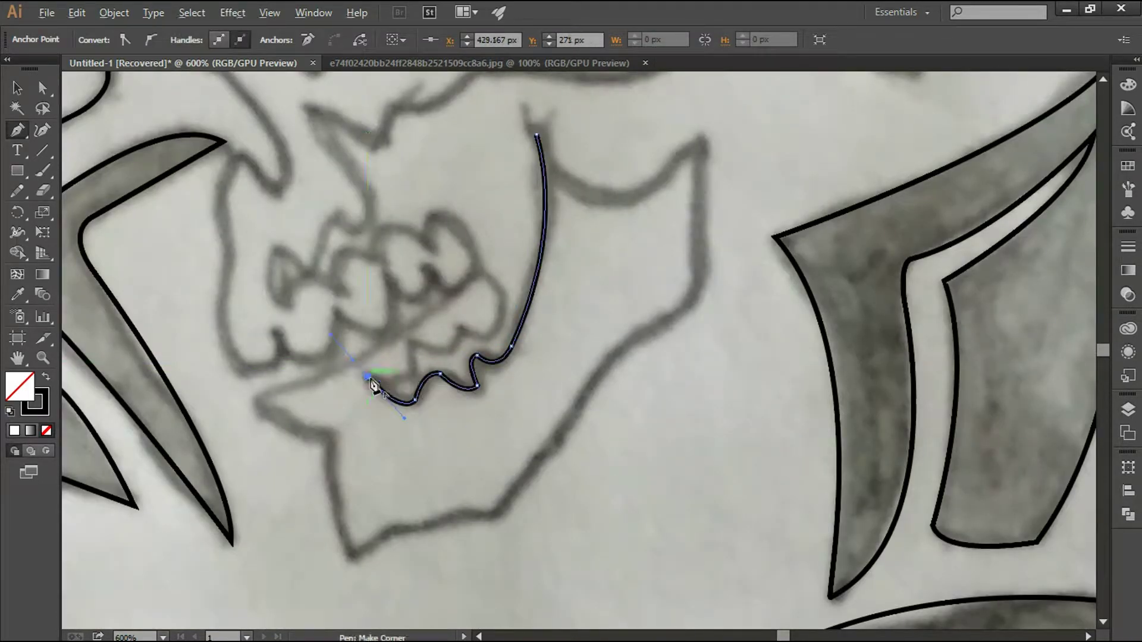
{"action": "left_click", "coordinate": [481, 270]}
{"action": "left_click", "coordinate": [257, 396]}
{"action": "left_click", "coordinate": [330, 436]}
{"action": "left_click", "coordinate": [349, 553]}
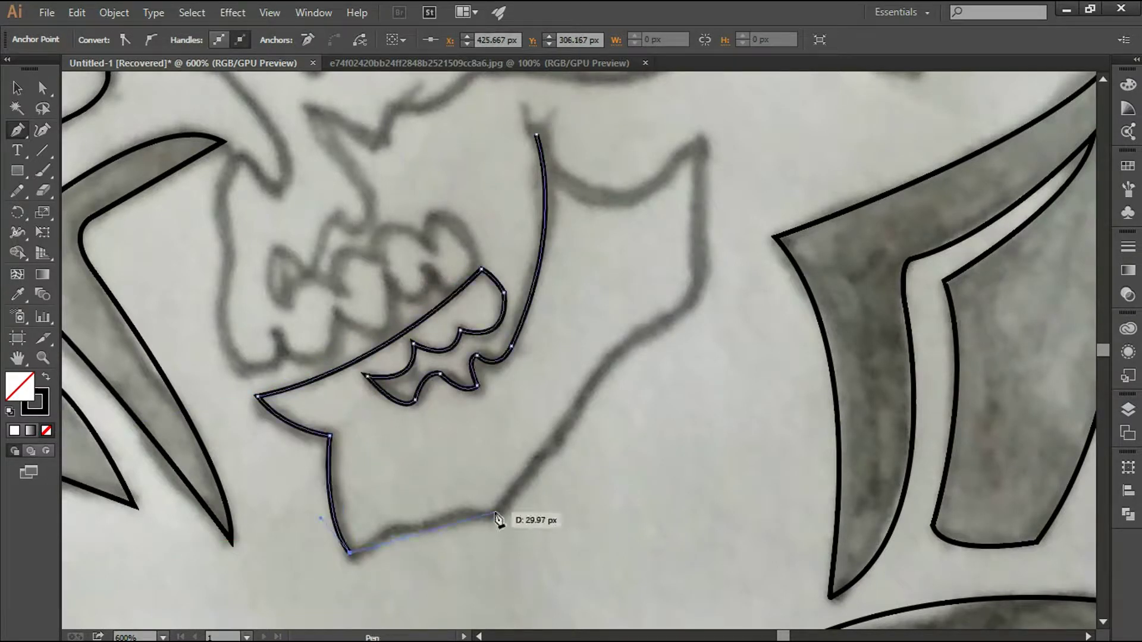
{"action": "left_click", "coordinate": [685, 321]}
{"action": "left_click", "coordinate": [703, 145]}
- Trace the cheek and side of the face as a new Pen outline
{"action": "scroll", "coordinate": [704, 145], "scroll_direction": "down", "scroll_amount": 2}
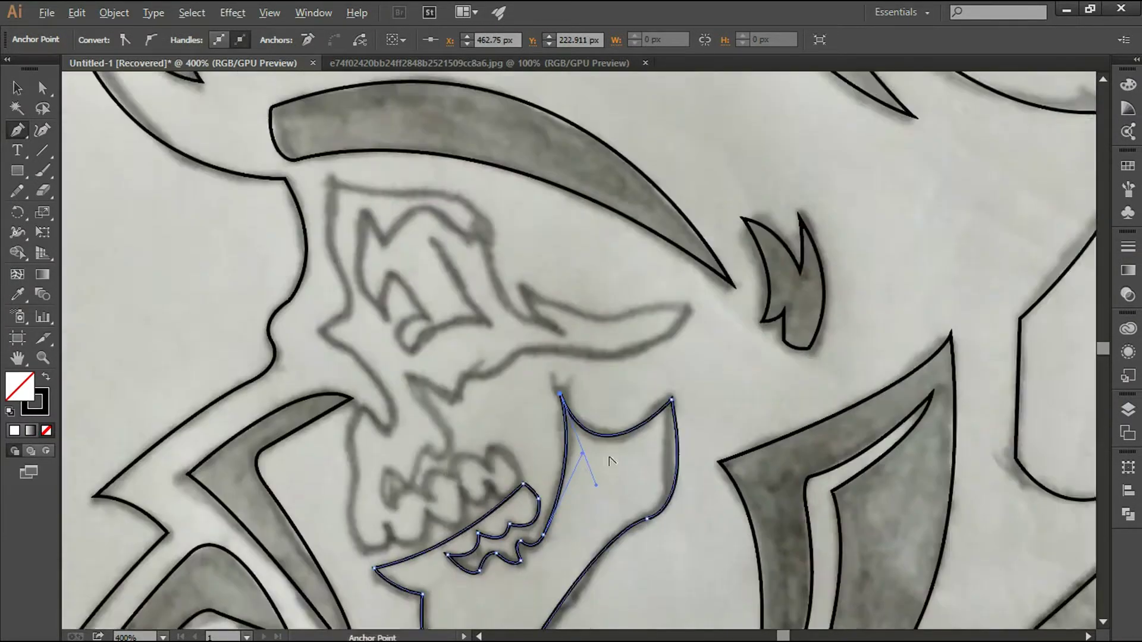
{"action": "left_click", "coordinate": [569, 405]}
{"action": "scroll", "coordinate": [505, 427], "scroll_direction": "up", "scroll_amount": 2}
{"action": "left_click_drag", "start_coordinate": [527, 374], "coordinate": [596, 432]}
{"action": "left_click", "coordinate": [691, 395]}
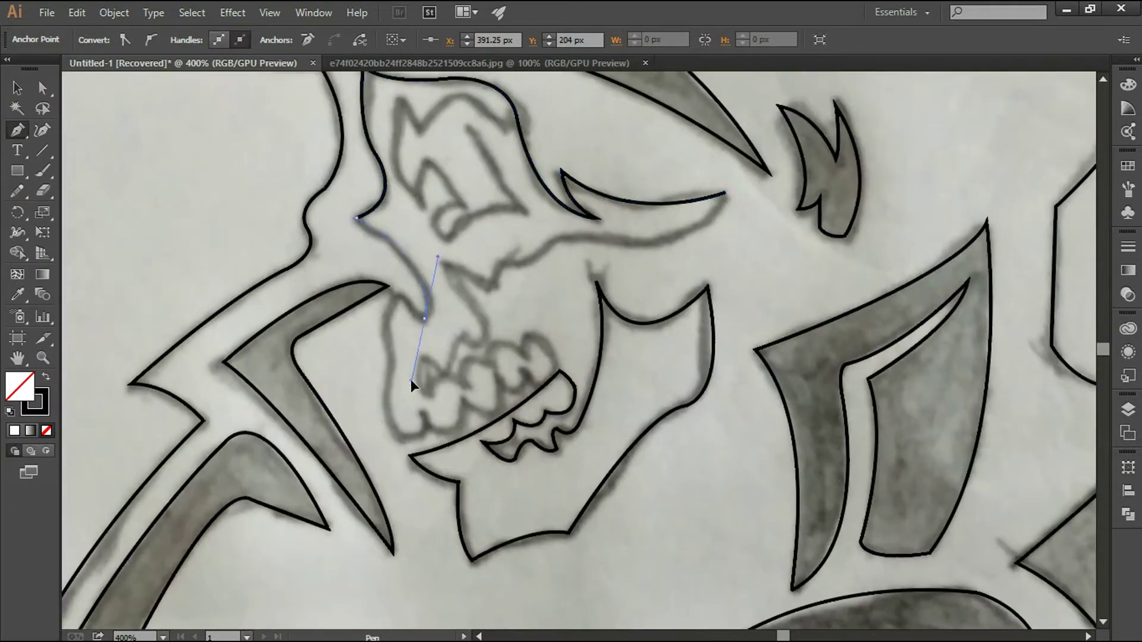
{"action": "scroll", "coordinate": [273, 445], "scroll_direction": "down", "scroll_amount": 5}
{"action": "left_click", "coordinate": [425, 319]}
{"action": "left_click", "coordinate": [393, 297]}
{"action": "left_click", "coordinate": [389, 347]}
{"action": "mouse_move", "coordinate": [386, 399]}
{"action": "left_mouse_down"}
{"action": "mouse_move", "coordinate": [373, 424]}
{"action": "mouse_move", "coordinate": [431, 381]}
{"action": "left_mouse_up"}
{"action": "scroll", "coordinate": [386, 401], "scroll_direction": "up", "scroll_amount": 1}
- Continue the outline around the upper teeth up to the pointed brow tip
{"action": "mouse_move", "coordinate": [476, 375]}
{"action": "left_mouse_down"}
{"action": "mouse_move", "coordinate": [594, 304]}
{"action": "mouse_move", "coordinate": [581, 380]}
{"action": "left_mouse_up"}
{"action": "left_click", "coordinate": [613, 307]}
{"action": "left_click_drag", "start_coordinate": [520, 316], "coordinate": [487, 344]}
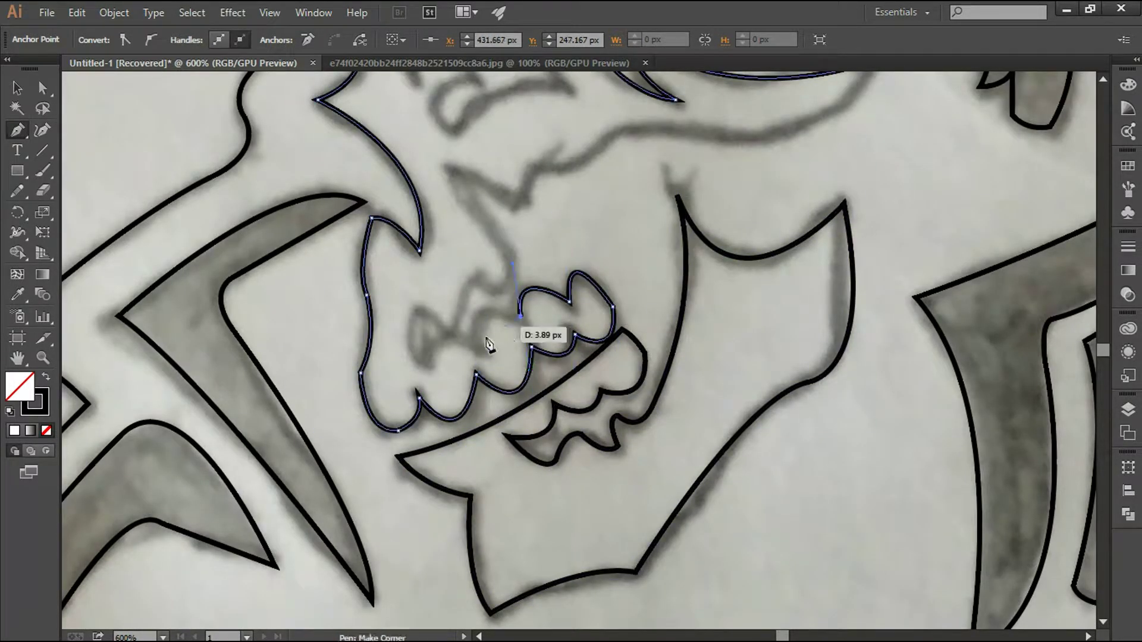
{"action": "scroll", "coordinate": [470, 334], "scroll_direction": "down", "scroll_amount": 1}
{"action": "scroll", "coordinate": [470, 333], "scroll_direction": "up", "scroll_amount": 1}
{"action": "left_click_drag", "start_coordinate": [493, 286], "coordinate": [531, 329]}
{"action": "left_click_drag", "start_coordinate": [439, 167], "coordinate": [446, 173]}
{"action": "scroll", "coordinate": [416, 196], "scroll_direction": "up", "scroll_amount": 3}
{"action": "left_click", "coordinate": [508, 336]}
{"action": "left_click_drag", "start_coordinate": [550, 298], "coordinate": [623, 300]}
{"action": "left_click", "coordinate": [607, 267]}
{"action": "left_click", "coordinate": [729, 274]}
{"action": "left_click_drag", "start_coordinate": [860, 195], "coordinate": [914, 186]}
- Trace the eye socket with curved Pen segments and fit the artwork in view
{"action": "scroll", "coordinate": [914, 185], "scroll_direction": "up", "scroll_amount": 2}
{"action": "scroll", "coordinate": [713, 250], "scroll_direction": "up", "scroll_amount": 3}
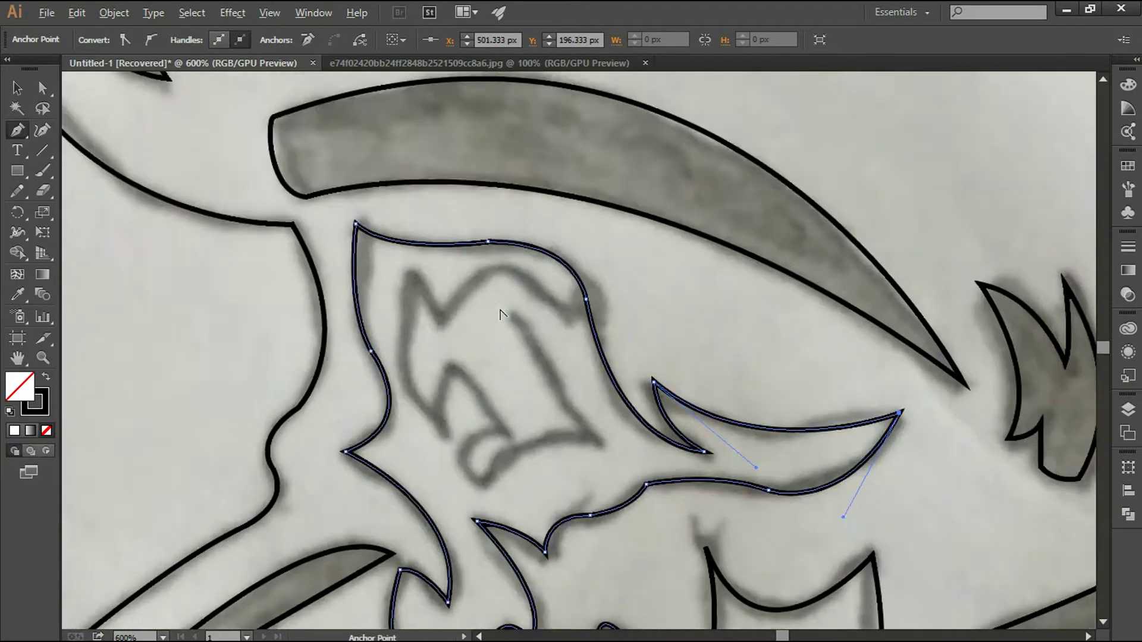
{"action": "scroll", "coordinate": [553, 392], "scroll_direction": "up", "scroll_amount": 1}
{"action": "left_click", "coordinate": [547, 381]}
{"action": "left_click_drag", "start_coordinate": [400, 440], "coordinate": [428, 377]}
{"action": "left_click", "coordinate": [420, 367]}
{"action": "left_click", "coordinate": [351, 278]}
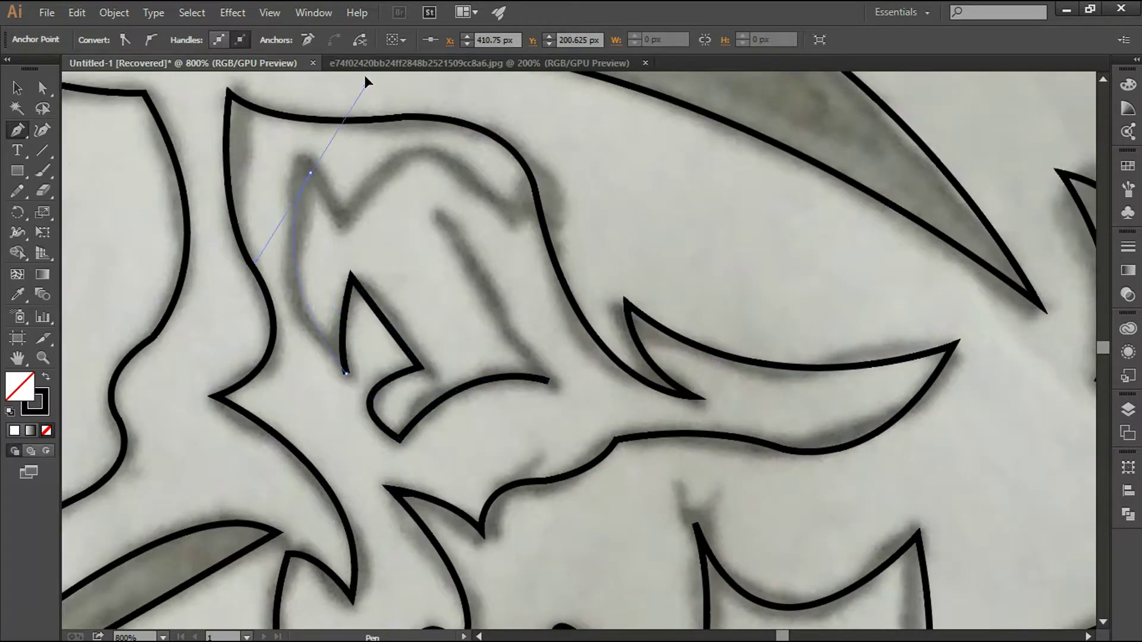
{"action": "left_click_drag", "start_coordinate": [250, 300], "coordinate": [371, 375]}
{"action": "left_click_drag", "start_coordinate": [571, 236], "coordinate": [635, 294]}
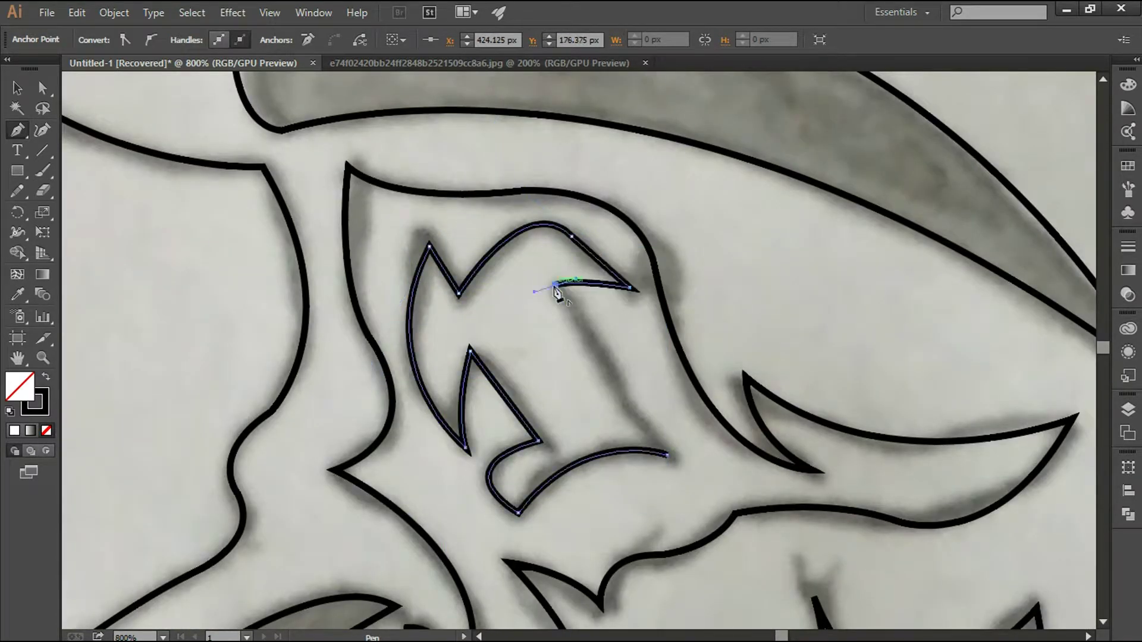
{"action": "key", "text": "ctrl+0"}
- Make the two coat accent pieces blue with no stroke
{"action": "key", "text": "v"}
{"action": "left_click", "coordinate": [393, 402]}
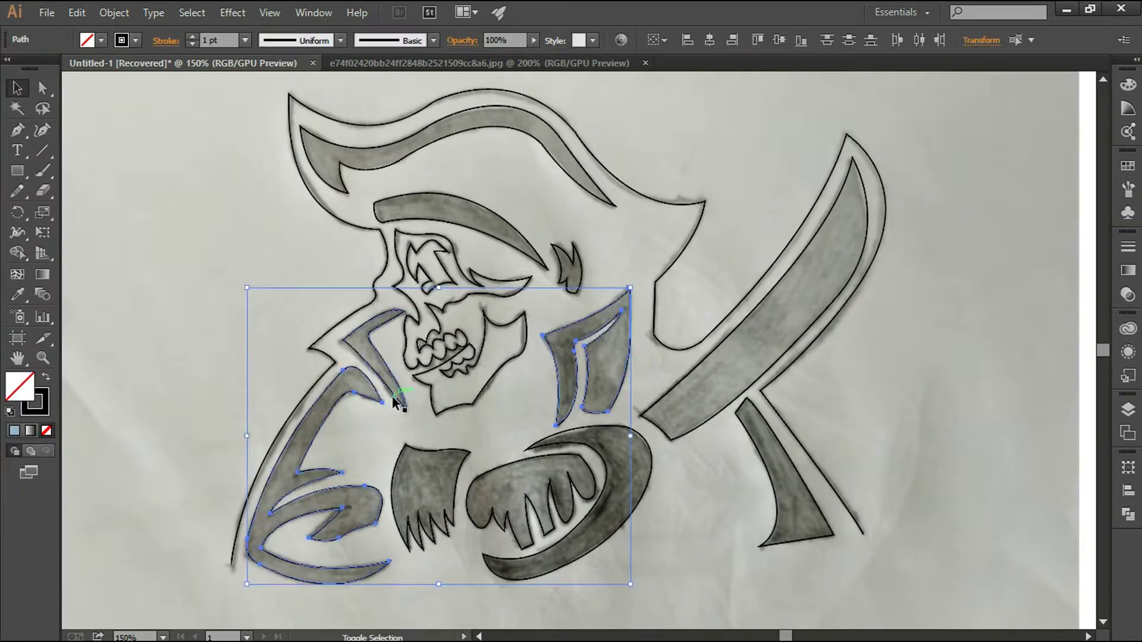
{"action": "left_click", "coordinate": [783, 520], "text": "shift"}
{"action": "left_click", "coordinate": [137, 39]}
{"action": "left_click", "coordinate": [10, 67]}
{"action": "left_click", "coordinate": [101, 40]}
{"action": "left_click", "coordinate": [118, 105]}
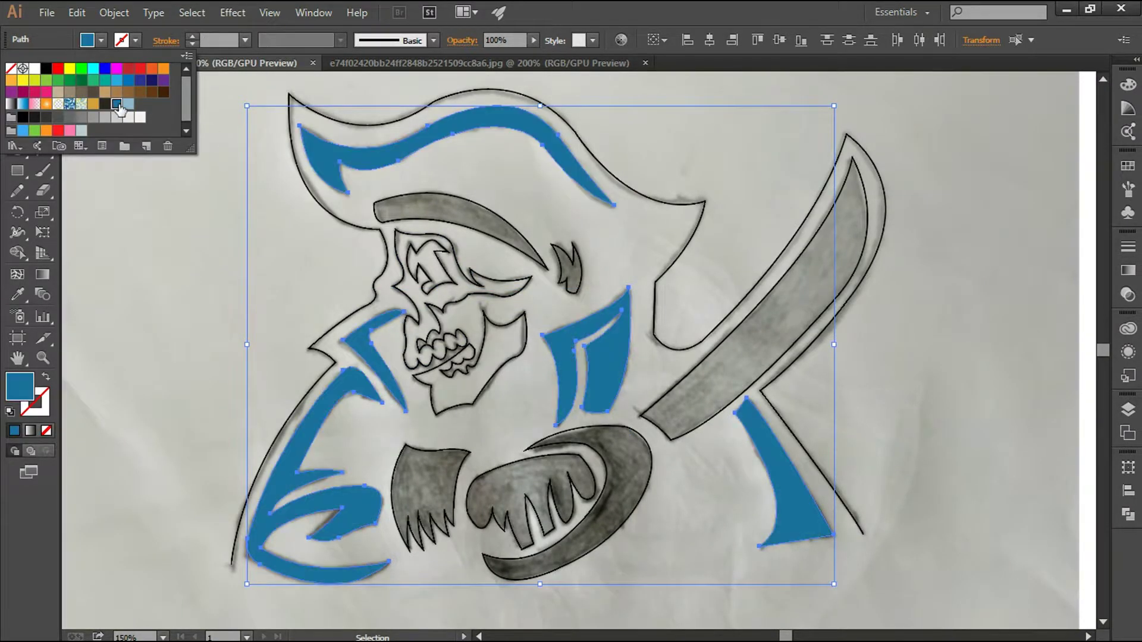
{"action": "left_click", "coordinate": [159, 294]}
- Give the eyebrow and ear tuft a gold fill with no stroke
{"action": "left_click", "coordinate": [582, 266]}
{"action": "left_click", "coordinate": [491, 237], "text": "shift"}
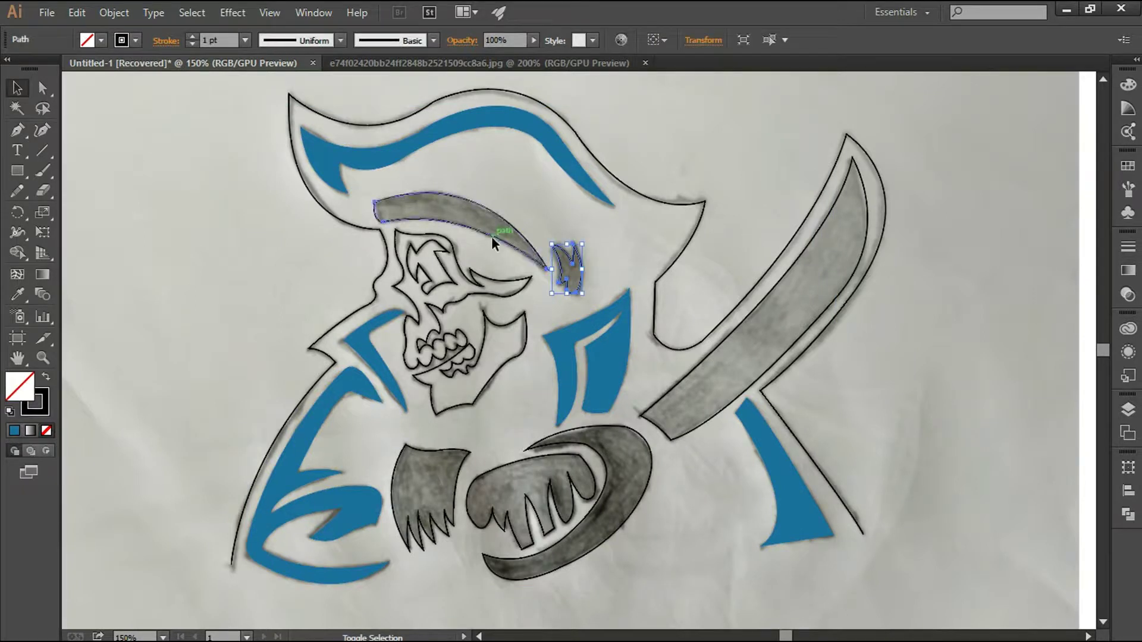
{"action": "left_click", "coordinate": [136, 39]}
{"action": "left_click", "coordinate": [10, 68]}
{"action": "left_click", "coordinate": [101, 40]}
{"action": "left_click", "coordinate": [93, 105]}
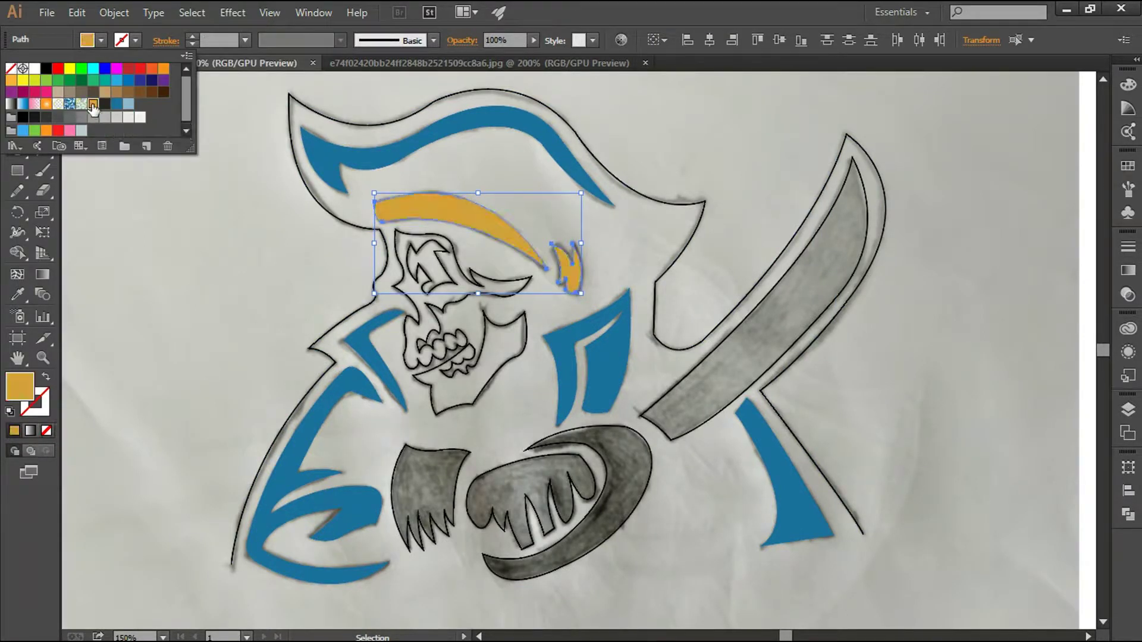
{"action": "left_click", "coordinate": [173, 295]}
- Copy the gold fill onto the hook with the Eyedropper
{"action": "left_click", "coordinate": [602, 493]}
{"action": "left_click", "coordinate": [17, 294]}
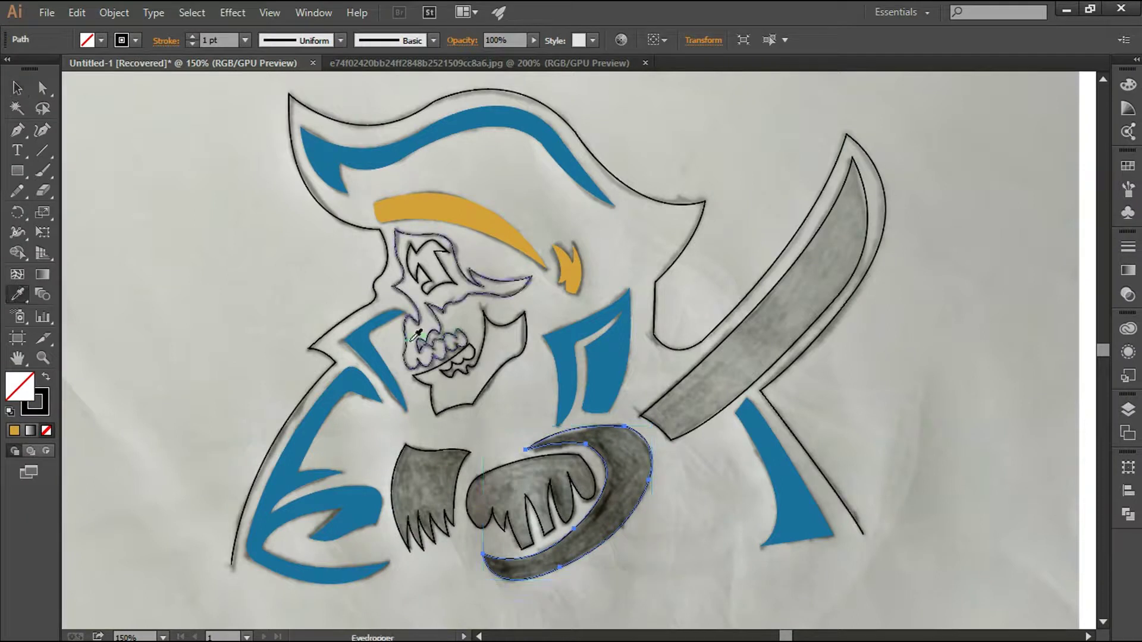
{"action": "left_click", "coordinate": [568, 263]}
{"action": "left_click", "coordinate": [107, 272]}
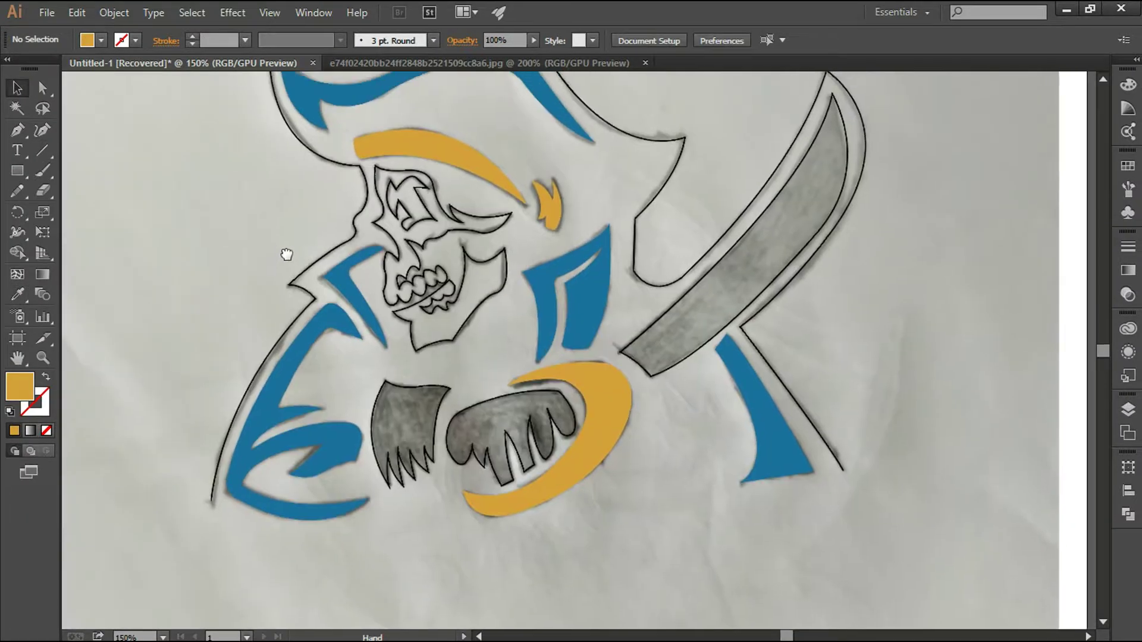
{"action": "left_click_drag", "start_coordinate": [280, 252], "coordinate": [281, 309]}
- Fill both hands with white
{"action": "left_click", "coordinate": [533, 452]}
{"action": "left_click", "coordinate": [431, 491], "text": "shift"}
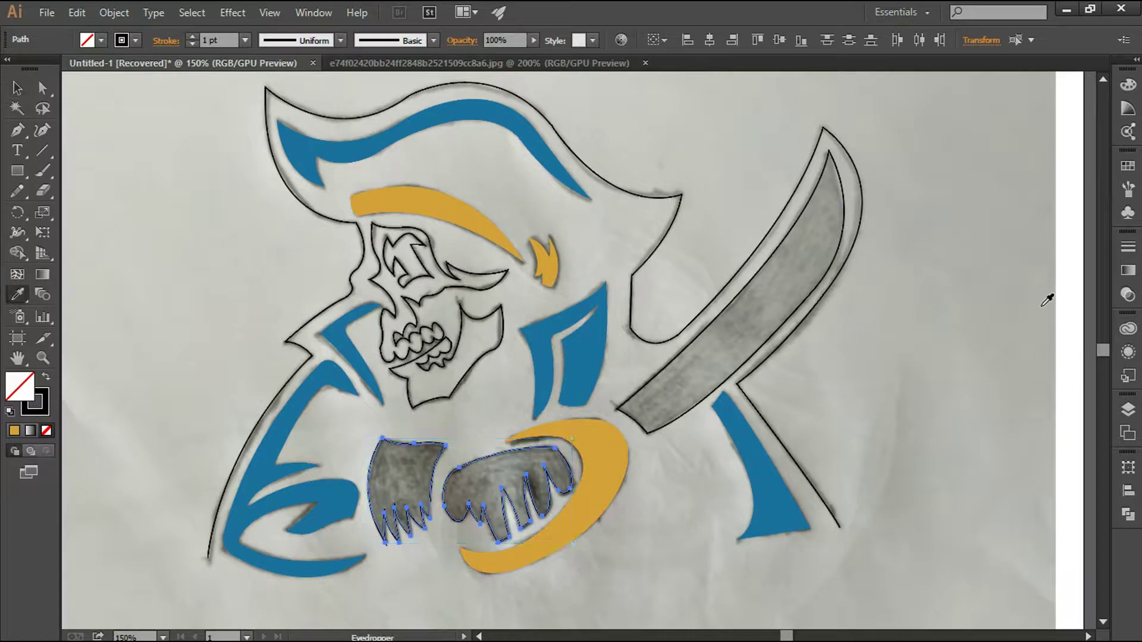
{"action": "left_click", "coordinate": [1075, 272]}
{"action": "left_click", "coordinate": [24, 93]}
{"action": "left_click", "coordinate": [844, 309]}
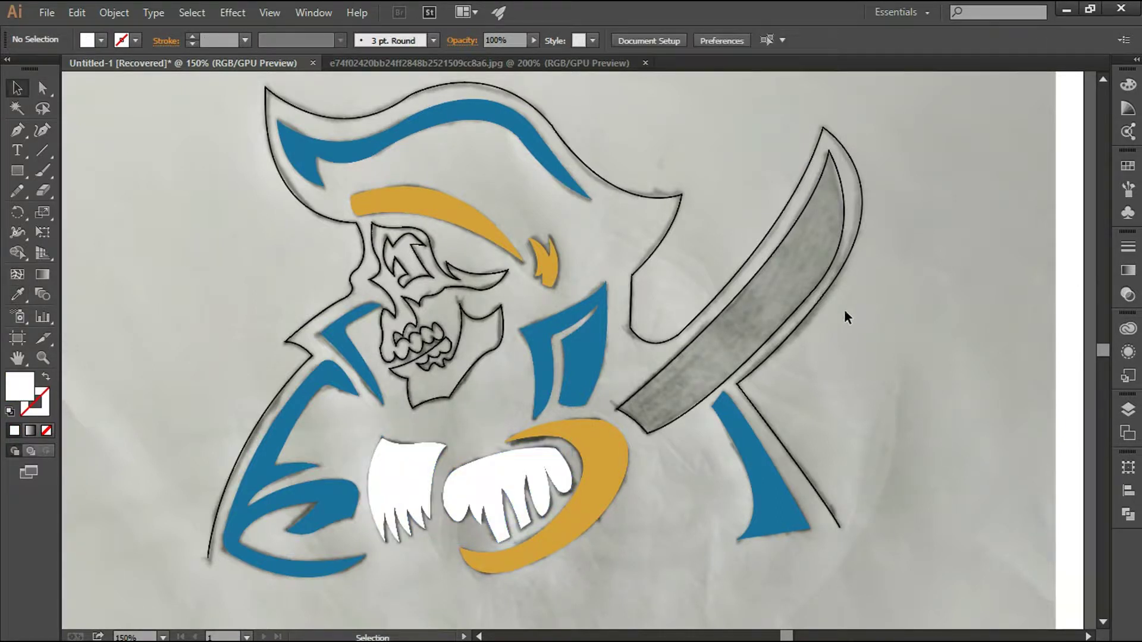
{"action": "left_click_drag", "start_coordinate": [662, 229], "coordinate": [677, 274]}
- Fill the eye socket with a dark colour
{"action": "left_click", "coordinate": [439, 320]}
{"action": "left_click", "coordinate": [101, 40]}
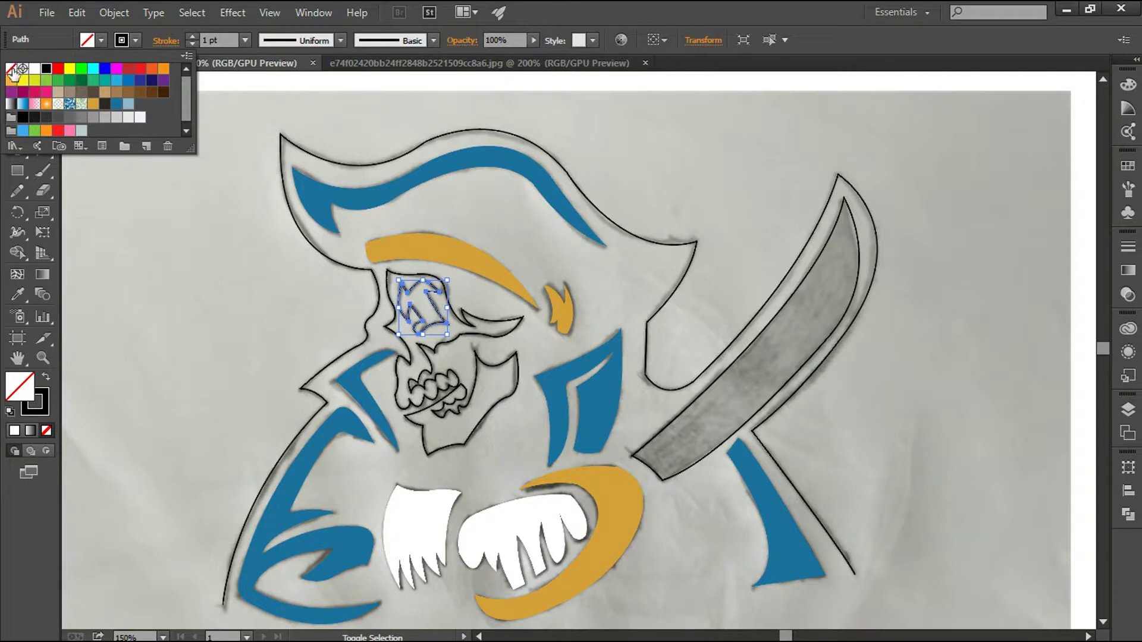
{"action": "left_click", "coordinate": [102, 40]}
{"action": "left_click", "coordinate": [105, 106]}
- Eyedrop the white hand fill onto the skull outline
{"action": "left_click", "coordinate": [498, 401]}
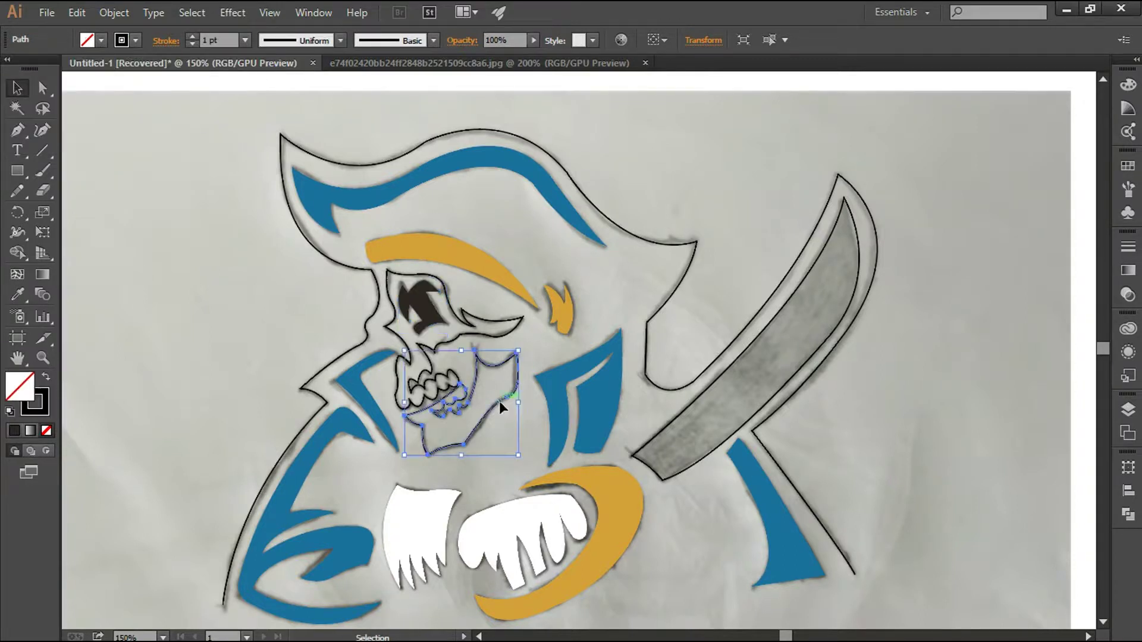
{"action": "key", "text": "i"}
{"action": "left_click", "coordinate": [419, 524]}
{"action": "left_click", "coordinate": [17, 87]}
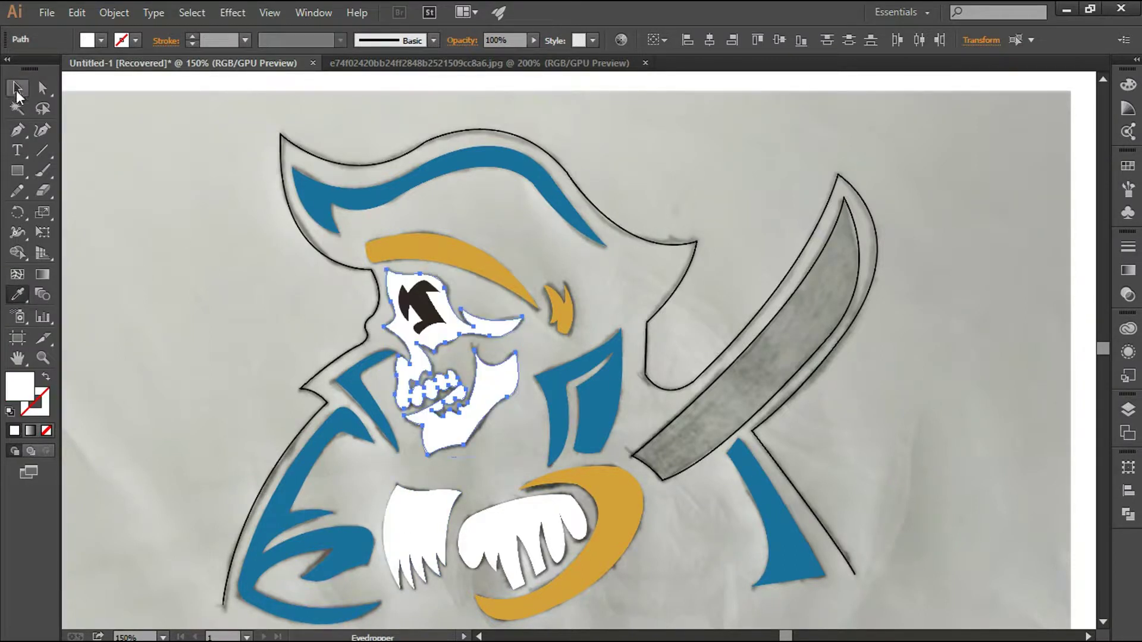
{"action": "left_click", "coordinate": [306, 264]}
- Give the silhouette the eye's dark fill and a gold 5 pt outline
{"action": "key", "text": "i"}
{"action": "left_click", "coordinate": [424, 296]}
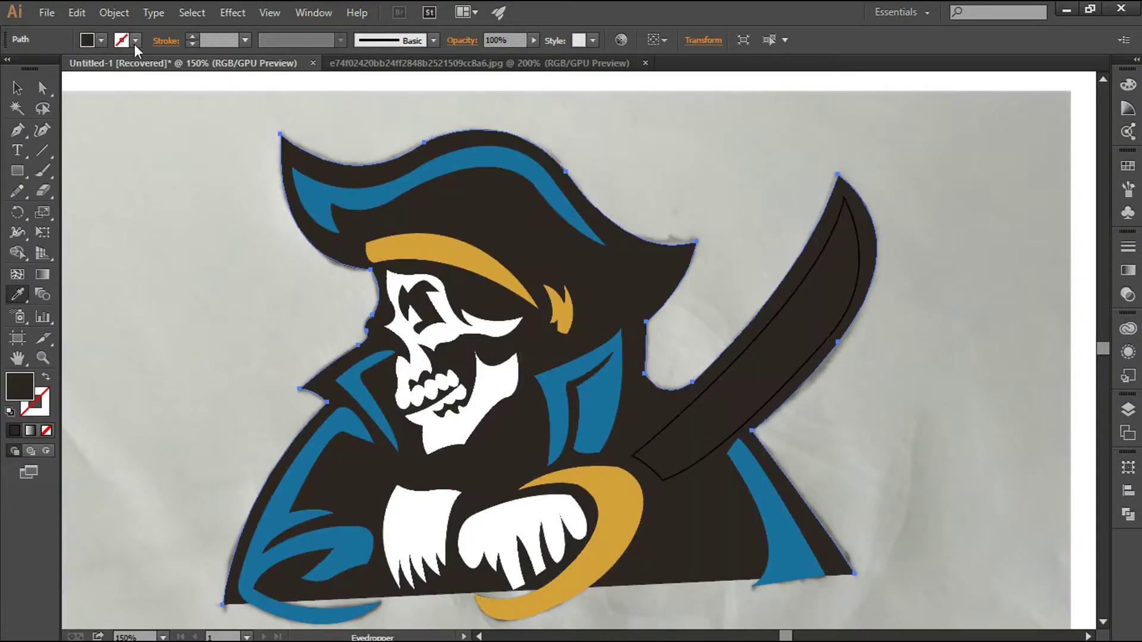
{"action": "left_click", "coordinate": [136, 40]}
{"action": "left_click", "coordinate": [93, 105]}
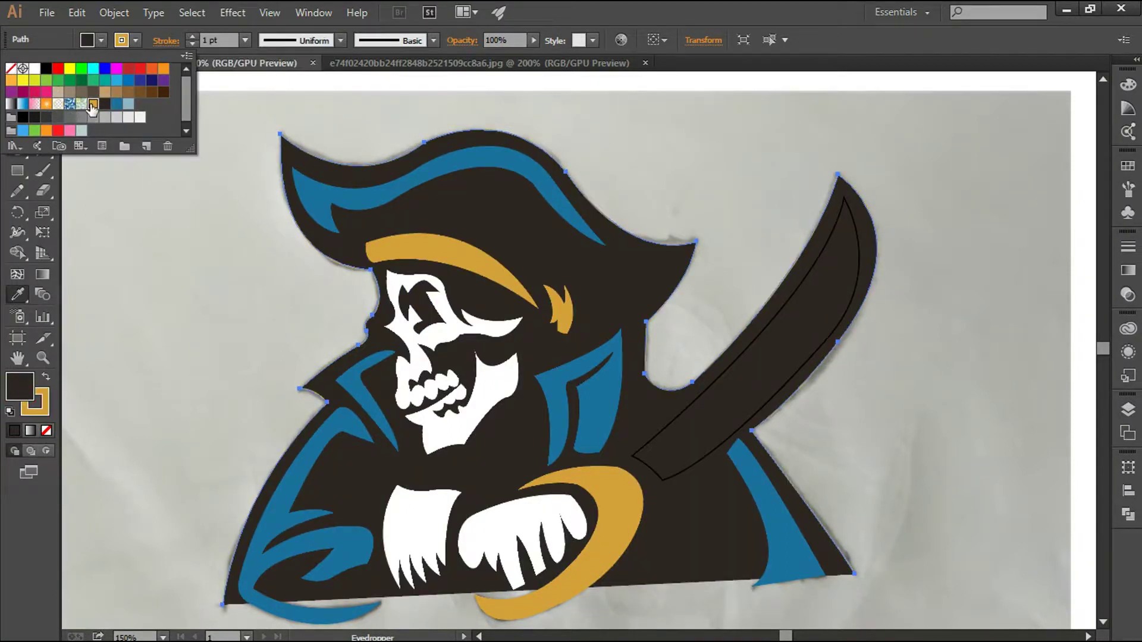
{"action": "left_click", "coordinate": [191, 37]}
{"action": "left_click", "coordinate": [191, 37]}
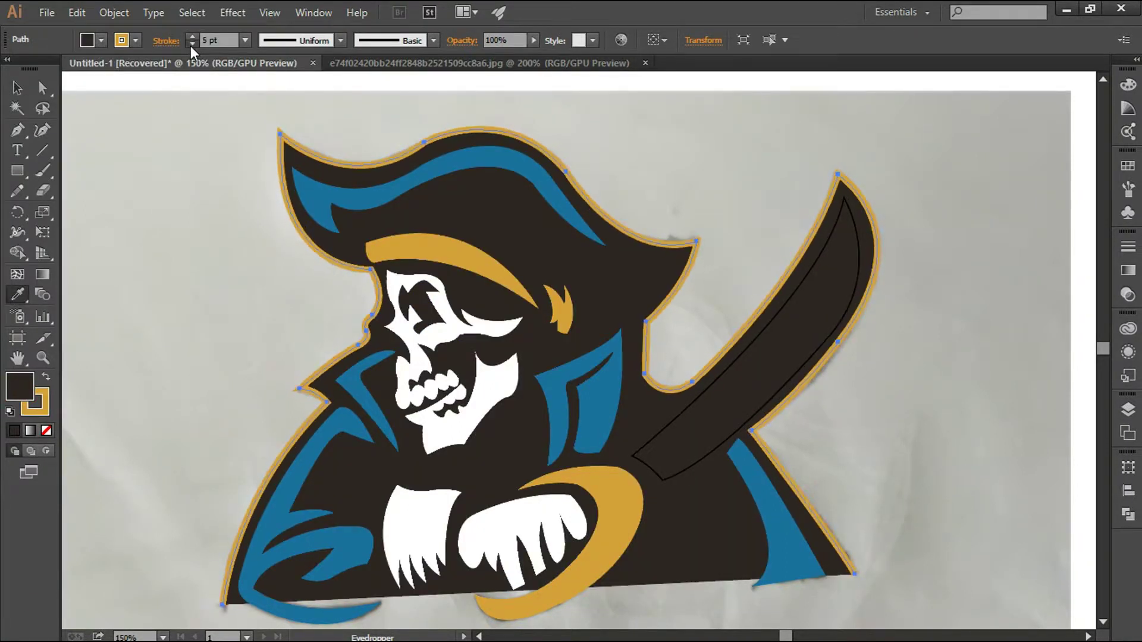
{"action": "left_click", "coordinate": [191, 37]}
{"action": "key", "text": "ctrl+z"}
{"action": "key", "text": "ctrl+shift+z"}
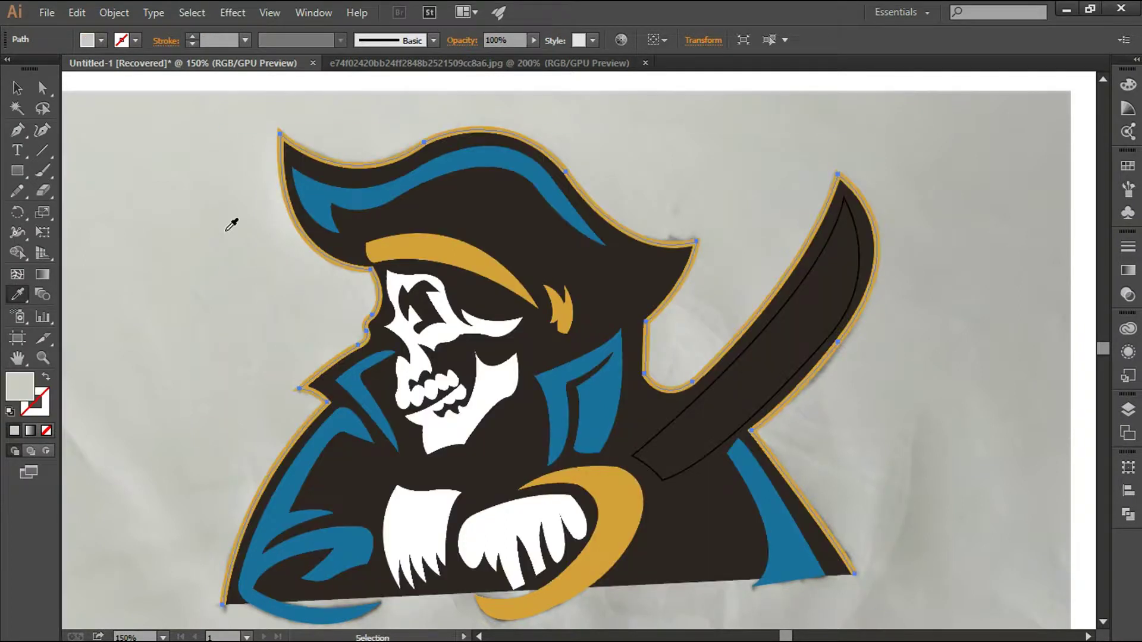
{"action": "left_click", "coordinate": [17, 88]}
- Bring the sword blade to the front and fill it white
{"action": "left_click", "coordinate": [795, 402]}
{"action": "right_click", "coordinate": [720, 391]}
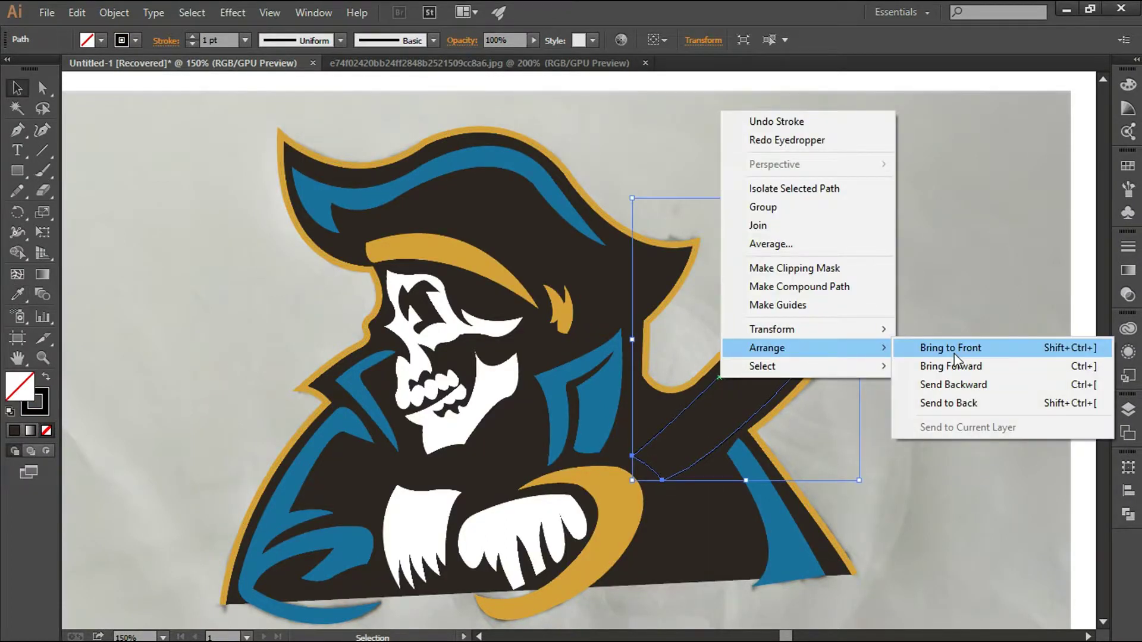
{"action": "left_click", "coordinate": [954, 353]}
{"action": "left_click", "coordinate": [949, 384]}
{"action": "left_click", "coordinate": [17, 294]}
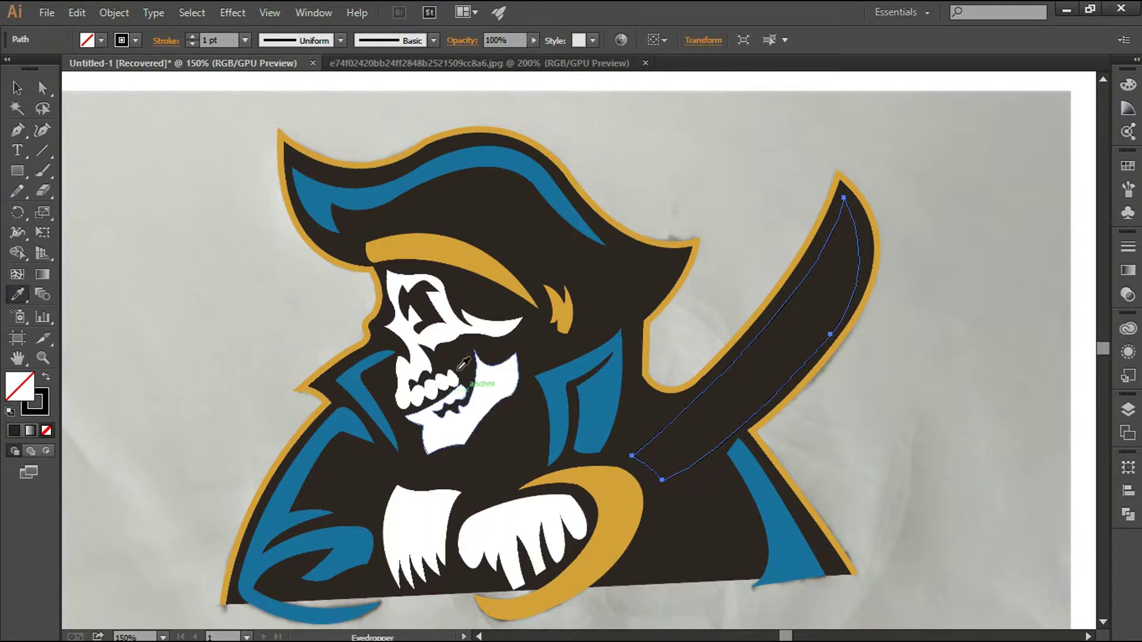
{"action": "left_click", "coordinate": [464, 374]}
{"action": "key", "text": "v"}
{"action": "left_click", "coordinate": [875, 446]}
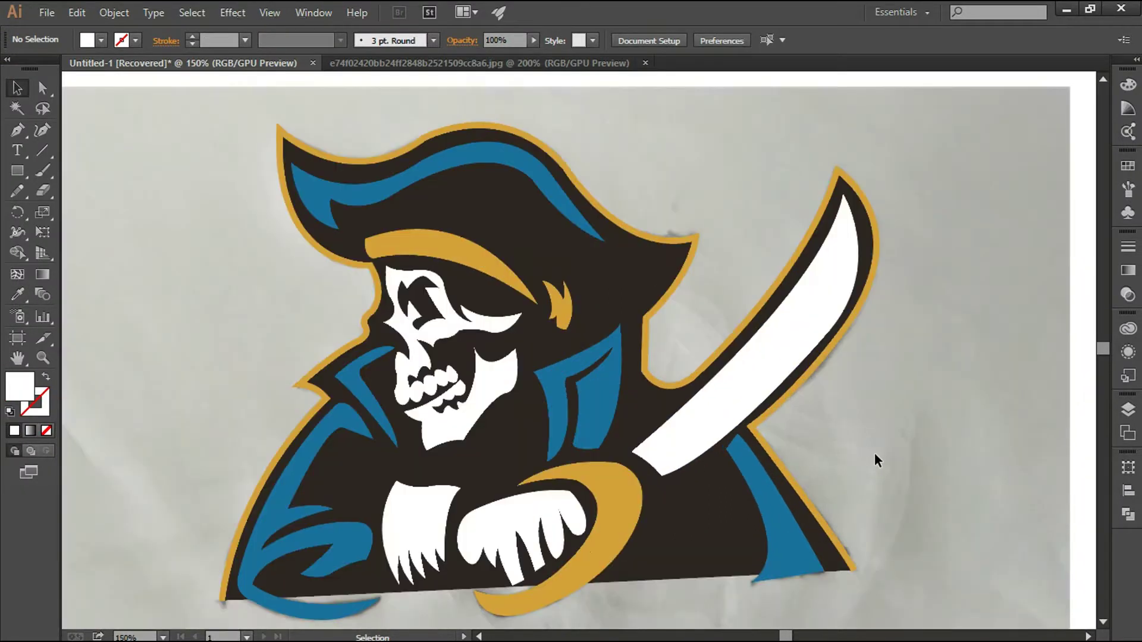
- Lower the silhouette's bottom-left and bottom-right corners to reshape its base
{"action": "left_click_drag", "start_coordinate": [882, 428], "coordinate": [878, 345]}
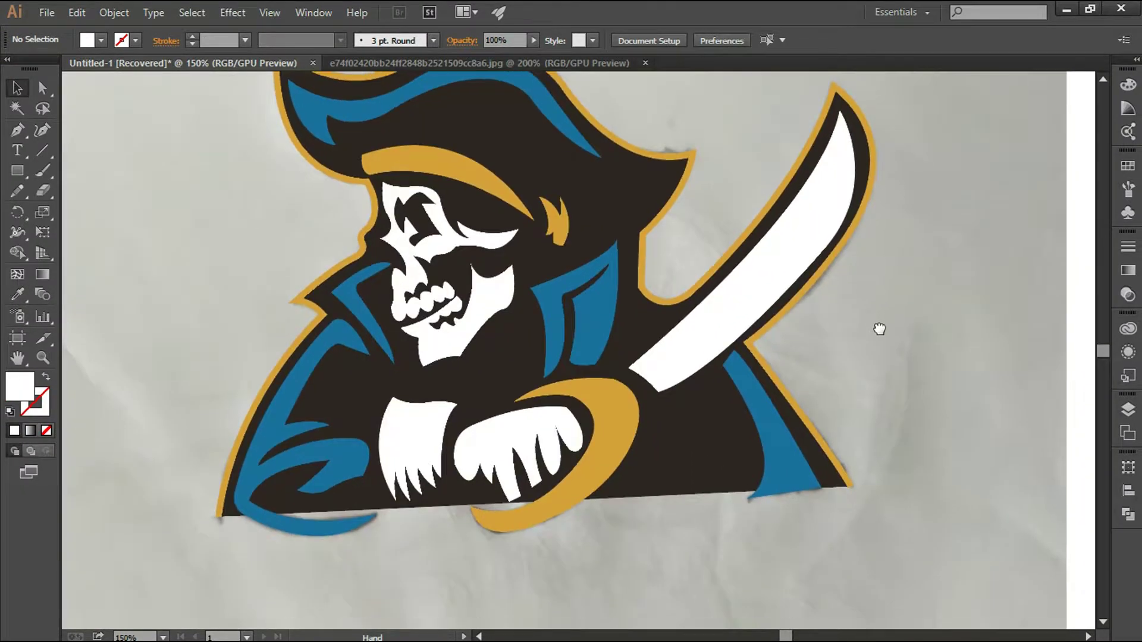
{"action": "left_click_drag", "start_coordinate": [849, 506], "coordinate": [863, 528]}
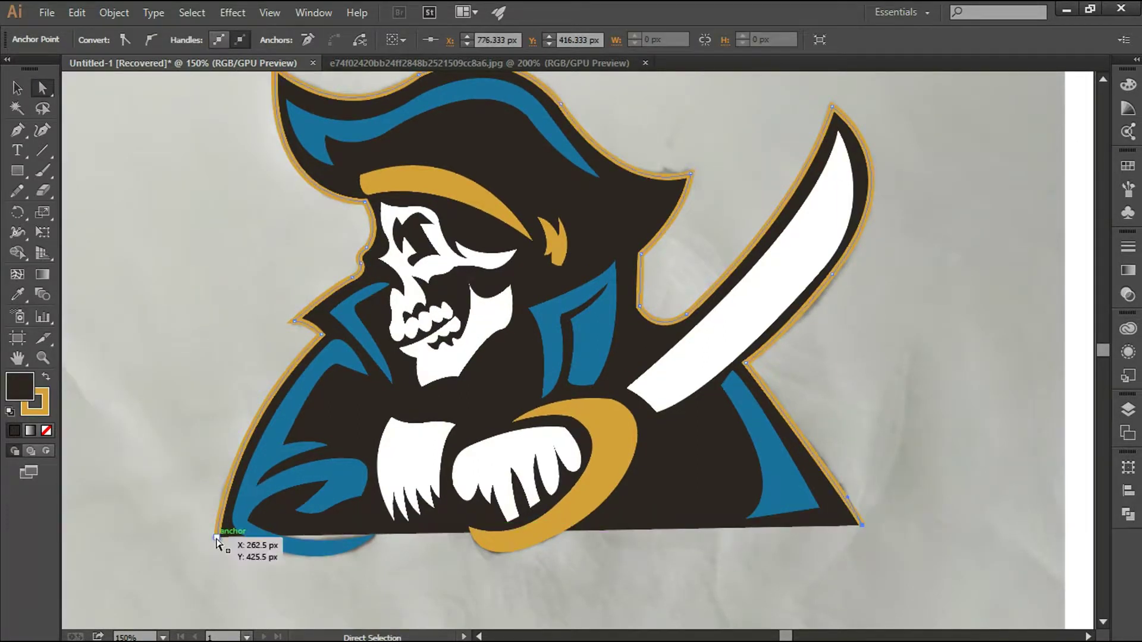
{"action": "left_click_drag", "start_coordinate": [214, 570], "coordinate": [213, 573]}
{"action": "left_click_drag", "start_coordinate": [492, 600], "coordinate": [517, 539]}
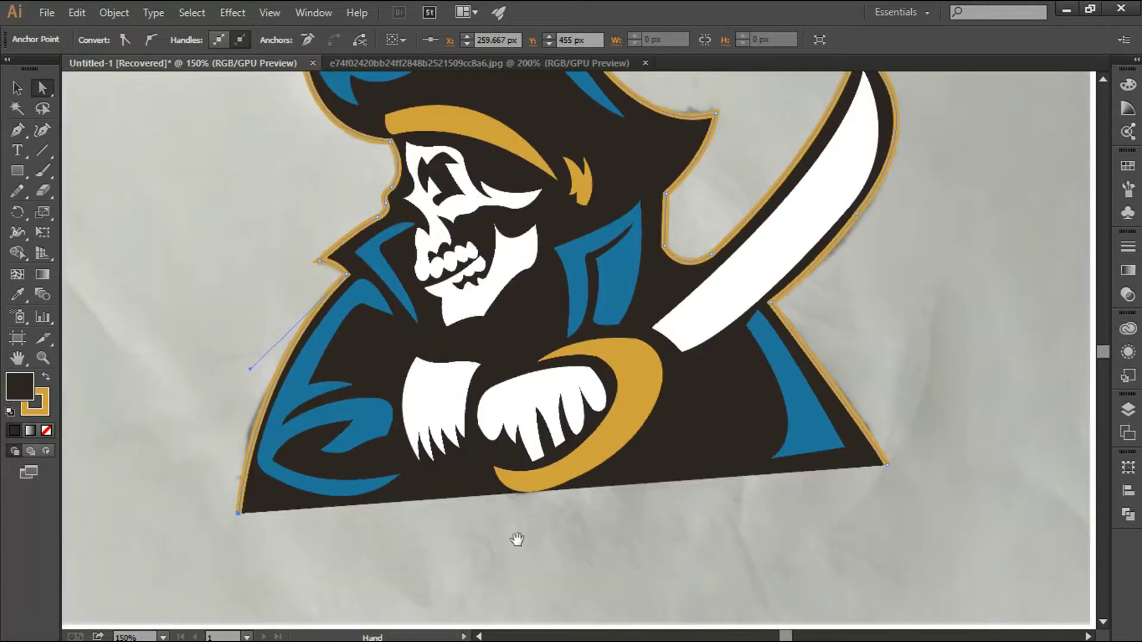
{"action": "left_click_drag", "start_coordinate": [234, 522], "coordinate": [235, 527]}
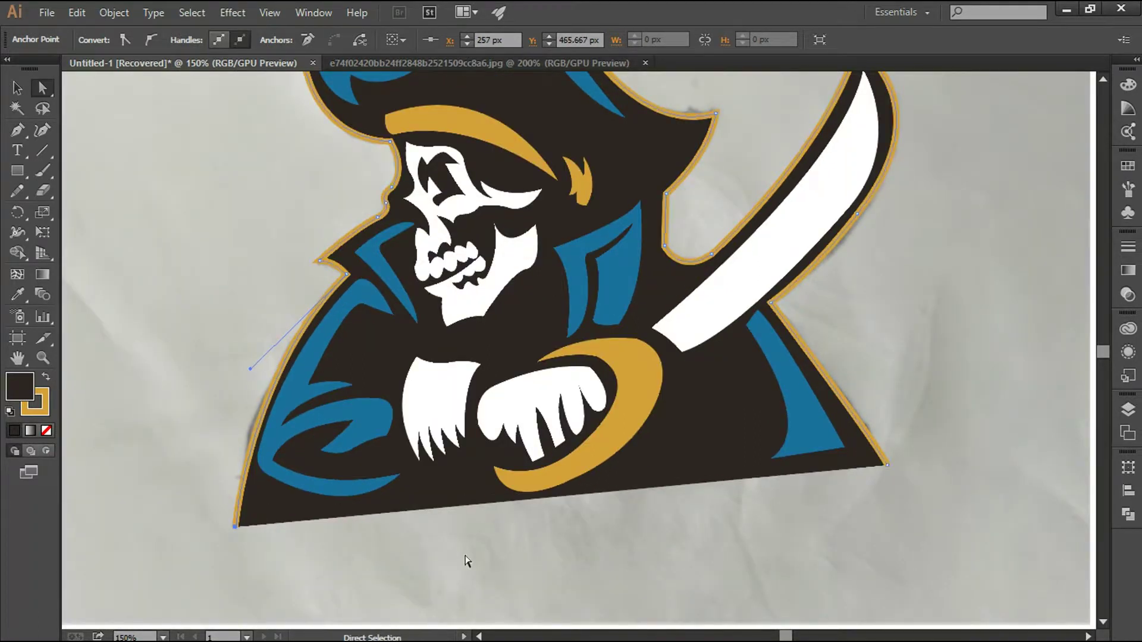
{"action": "left_click_drag", "start_coordinate": [910, 498], "coordinate": [911, 498]}
{"action": "left_click", "coordinate": [911, 501]}
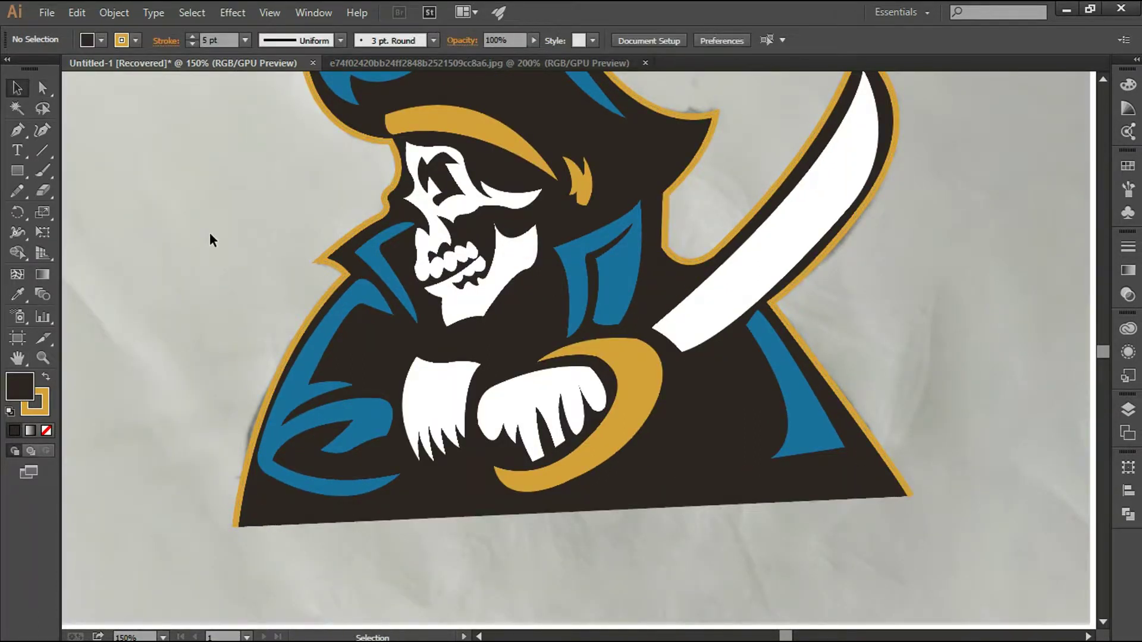
{"action": "key", "text": "ctrl+minus"}
- Move the reference sketch off to the right and lock the sword blade
{"action": "left_click", "coordinate": [114, 12]}
{"action": "left_click", "coordinate": [136, 129]}
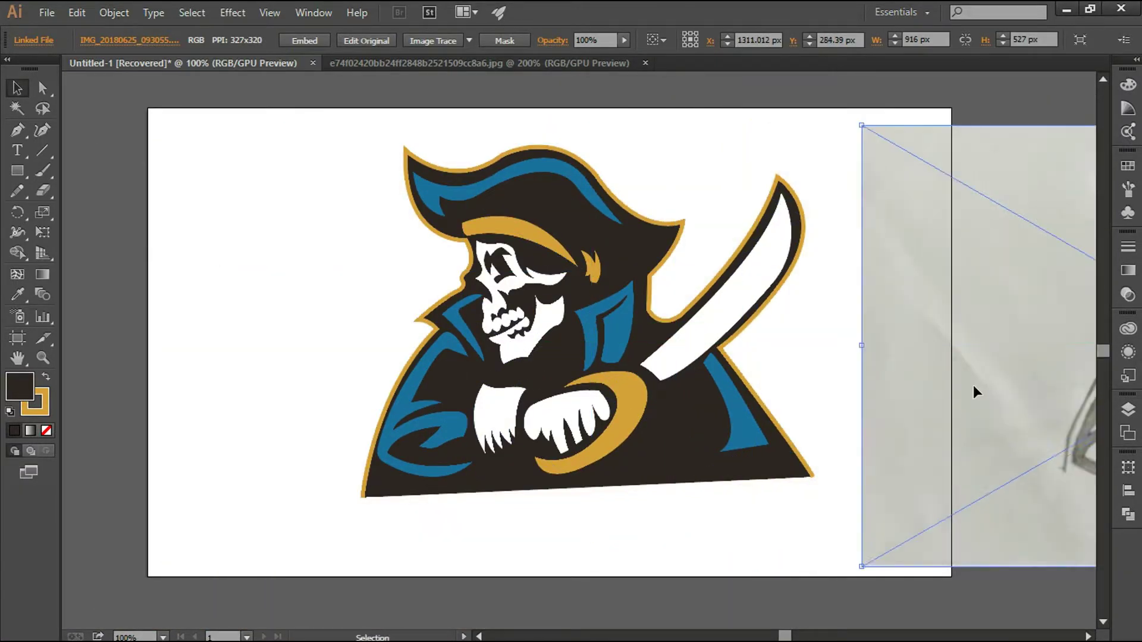
{"action": "left_click_drag", "start_coordinate": [293, 280], "coordinate": [975, 333]}
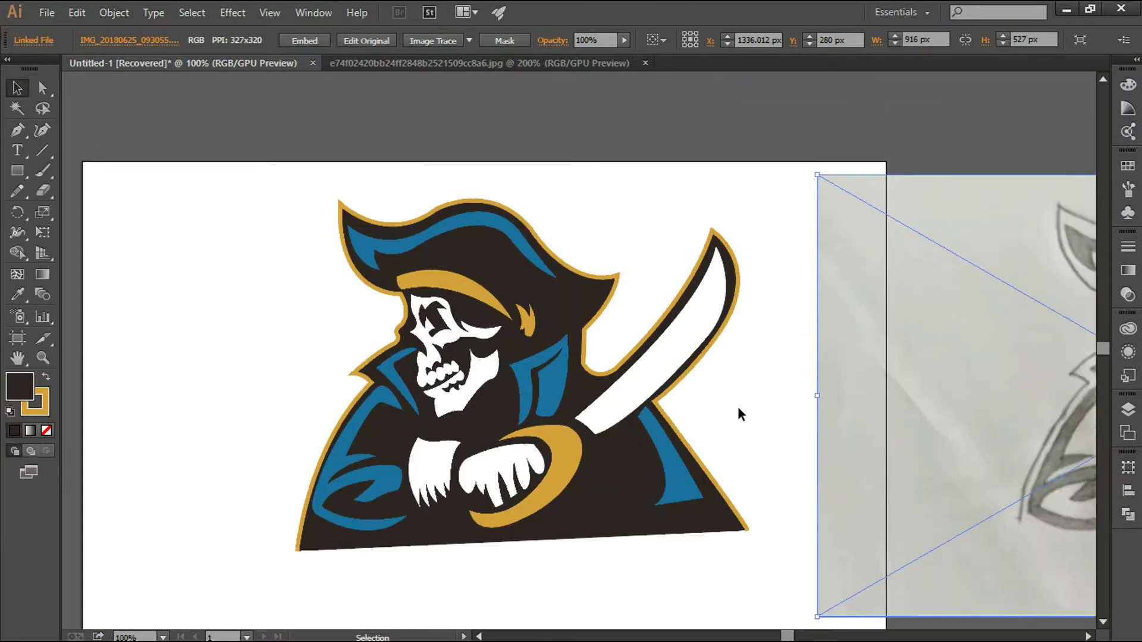
{"action": "key", "text": "ctrl+plus"}
{"action": "left_click", "coordinate": [682, 416]}
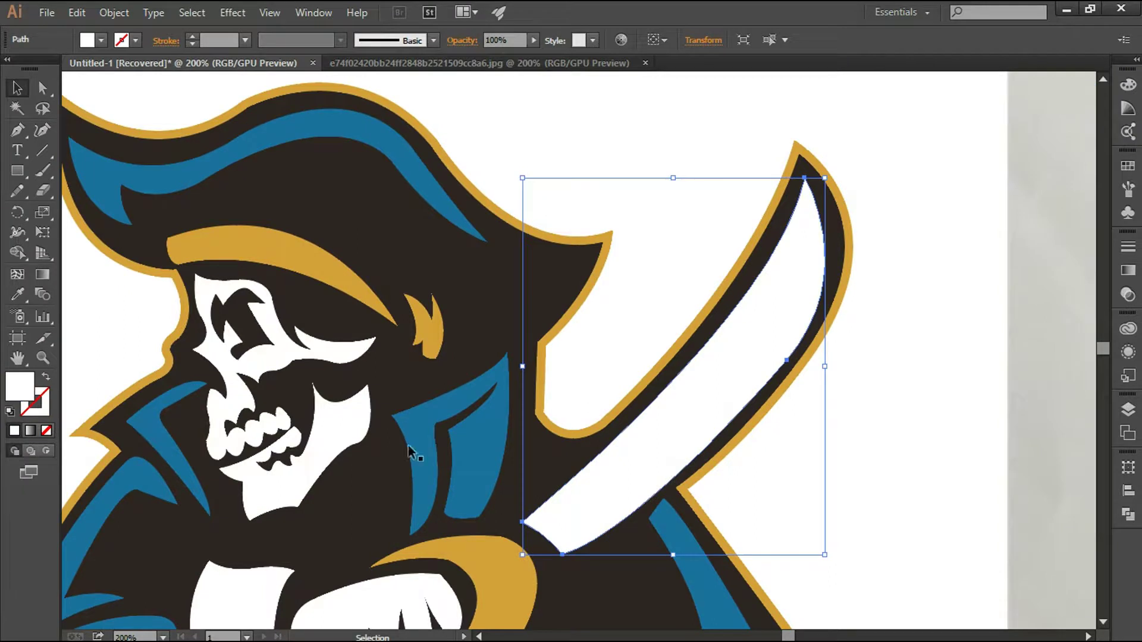
{"action": "left_click", "coordinate": [113, 12]}
{"action": "left_click", "coordinate": [456, 112]}
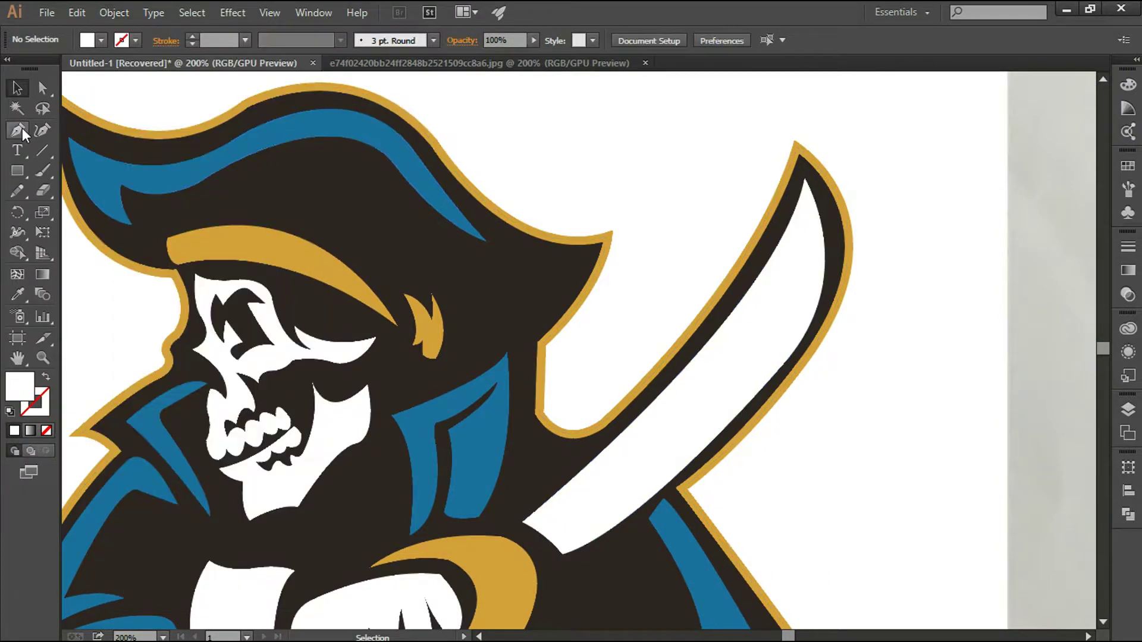
- Start the inner blade path from the lower tip, making the top anchor a corner
{"action": "left_click", "coordinate": [537, 530]}
{"action": "left_click_drag", "start_coordinate": [792, 263], "coordinate": [828, 172]}
{"action": "key", "text": "a"}
{"action": "left_click_drag", "start_coordinate": [792, 258], "coordinate": [792, 248]}
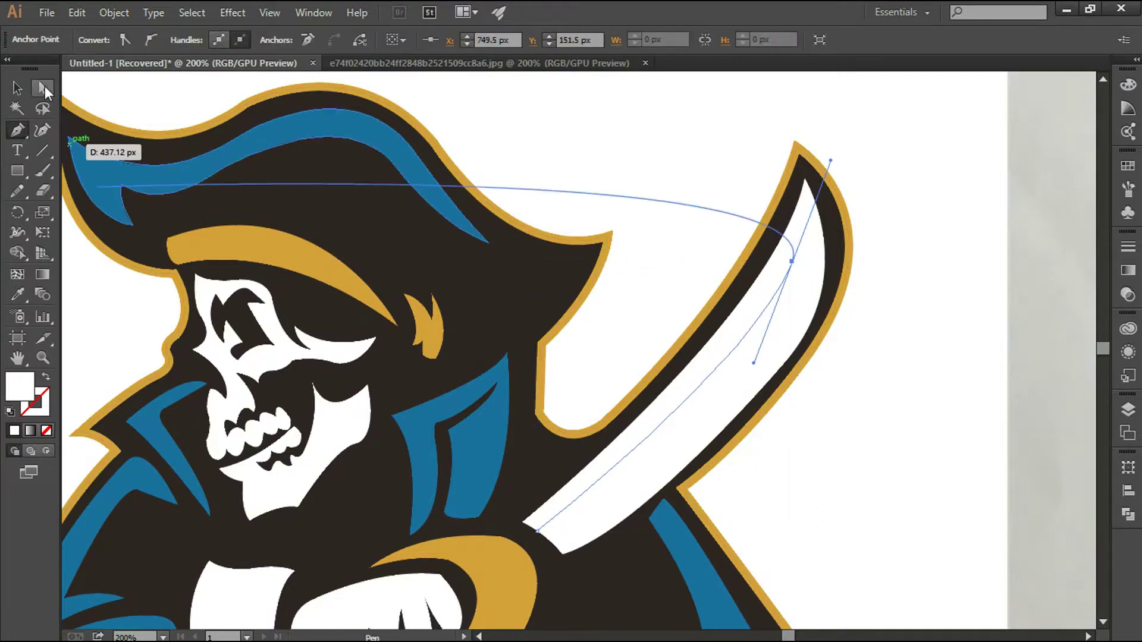
{"action": "left_click", "coordinate": [792, 249]}
{"action": "left_click_drag", "start_coordinate": [556, 544], "coordinate": [500, 589]}
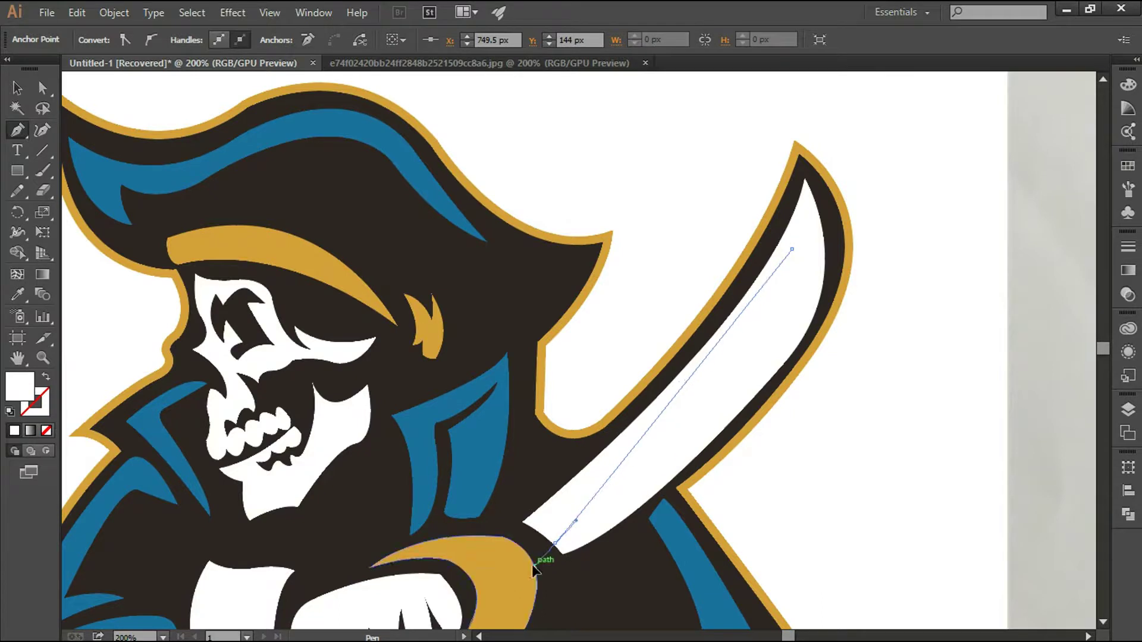
{"action": "scroll", "coordinate": [416, 536], "scroll_direction": "down", "scroll_amount": 5}
{"action": "scroll", "coordinate": [811, 150], "scroll_direction": "up", "scroll_amount": 4}
{"action": "left_click_drag", "start_coordinate": [715, 345], "coordinate": [768, 314]}
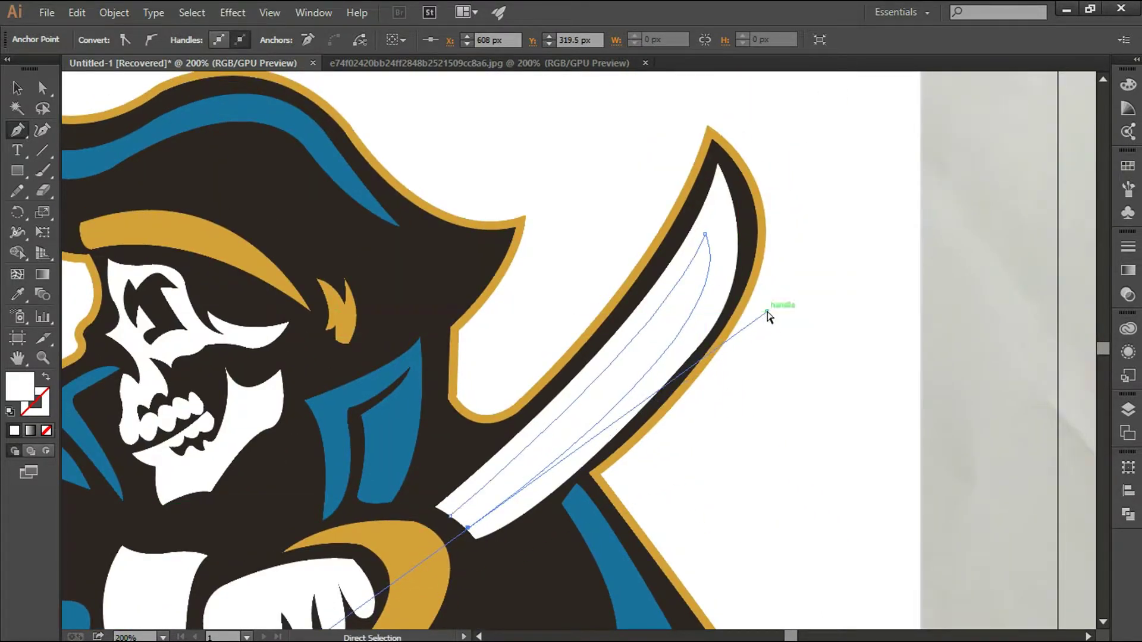
{"action": "left_click", "coordinate": [773, 319]}
- Refine the inner blade curve and close the path at its starting point
{"action": "scroll", "coordinate": [479, 604], "scroll_direction": "up", "scroll_amount": 2}
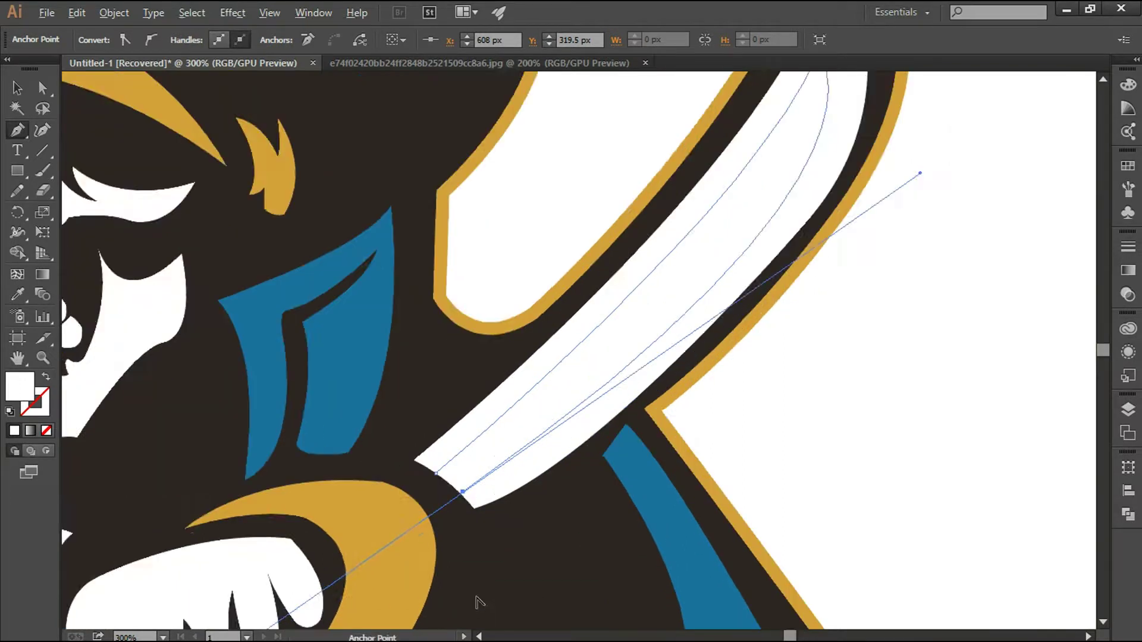
{"action": "mouse_move", "coordinate": [477, 467]}
{"action": "left_mouse_down"}
{"action": "mouse_move", "coordinate": [650, 446]}
{"action": "mouse_move", "coordinate": [793, 470]}
{"action": "left_mouse_up"}
{"action": "mouse_move", "coordinate": [952, 274]}
{"action": "left_mouse_down"}
{"action": "mouse_move", "coordinate": [982, 224]}
{"action": "mouse_move", "coordinate": [935, 308]}
{"action": "left_mouse_up"}
{"action": "scroll", "coordinate": [946, 312], "scroll_direction": "down", "scroll_amount": 2}
{"action": "scroll", "coordinate": [879, 331], "scroll_direction": "down", "scroll_amount": 2}
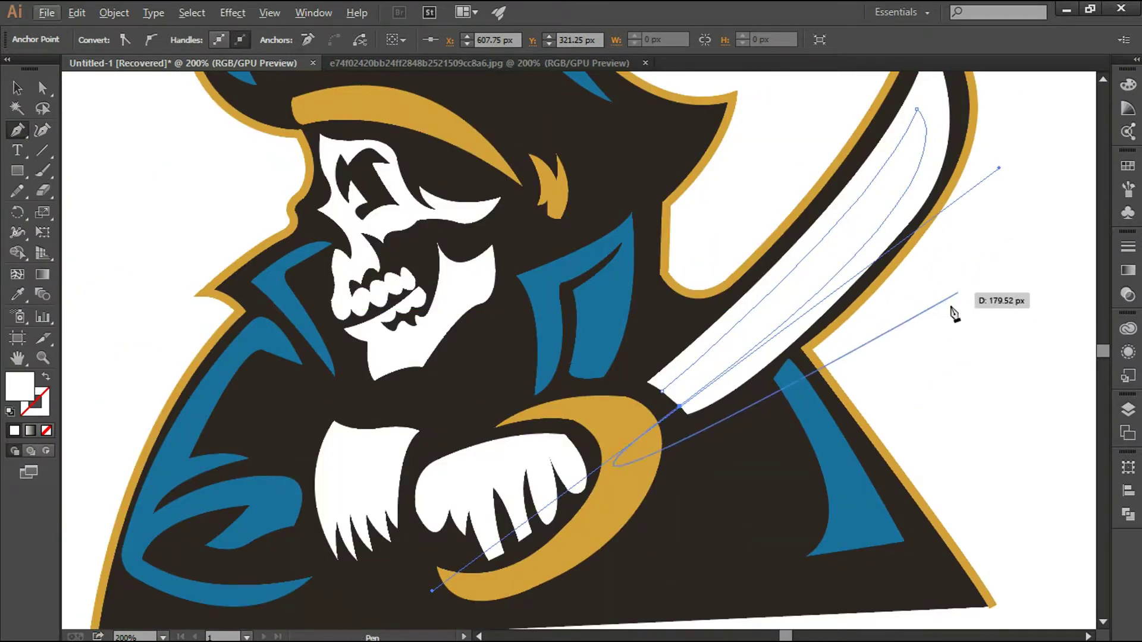
{"action": "scroll", "coordinate": [685, 374], "scroll_direction": "up", "scroll_amount": 4}
{"action": "left_click_drag", "start_coordinate": [640, 409], "coordinate": [595, 404]}
{"action": "left_click", "coordinate": [561, 374]}
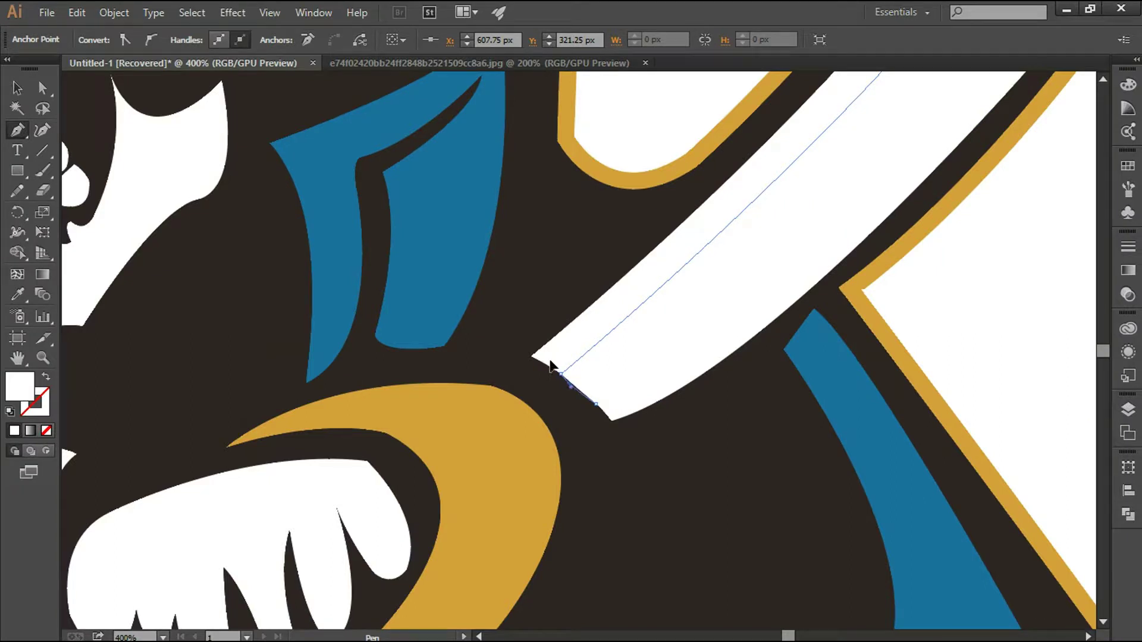
{"action": "scroll", "coordinate": [617, 305], "scroll_direction": "down", "scroll_amount": 2}
{"action": "left_click", "coordinate": [18, 88]}
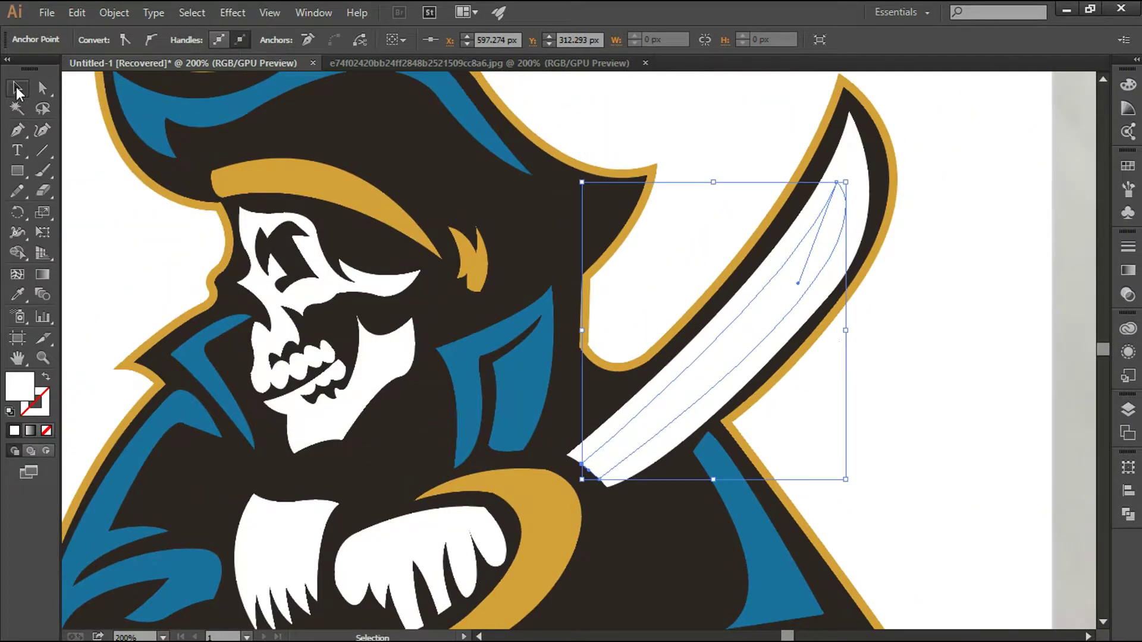
{"action": "left_click", "coordinate": [915, 351]}
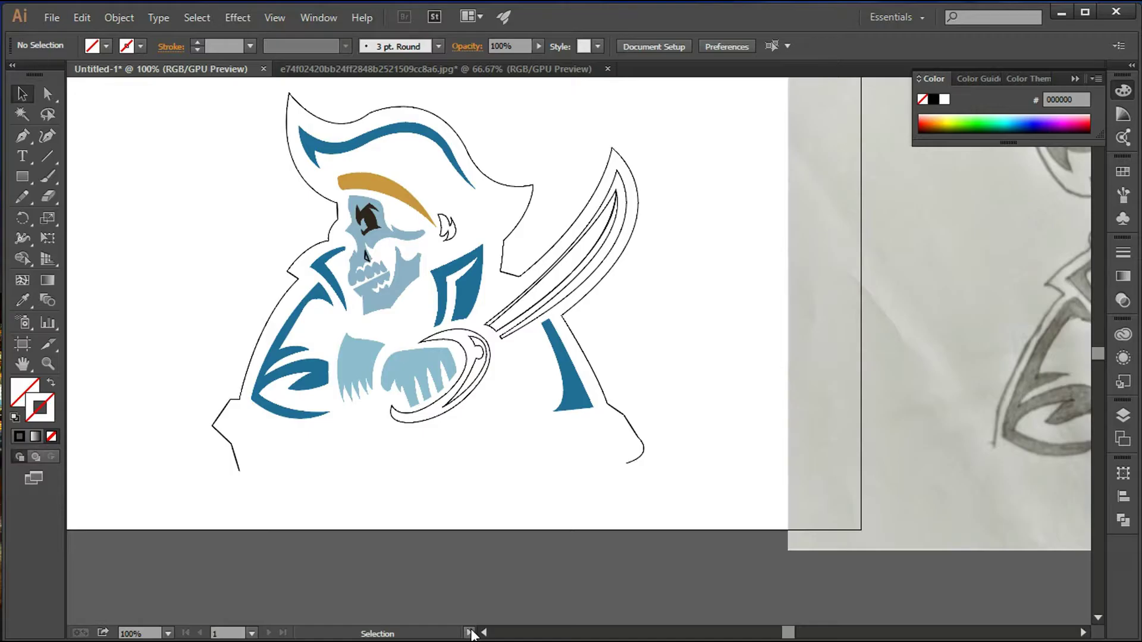
- Fill the ear and hand guard with the eyebrow's gold and the inner crescent with the dark eye colour
{"action": "scroll", "coordinate": [541, 290], "scroll_direction": "up", "scroll_amount": 2}
{"action": "left_click", "coordinate": [532, 275]}
{"action": "left_click", "coordinate": [23, 300]}
{"action": "scroll", "coordinate": [511, 297], "scroll_direction": "down", "scroll_amount": 3}
{"action": "left_click", "coordinate": [498, 460], "text": "ctrl"}
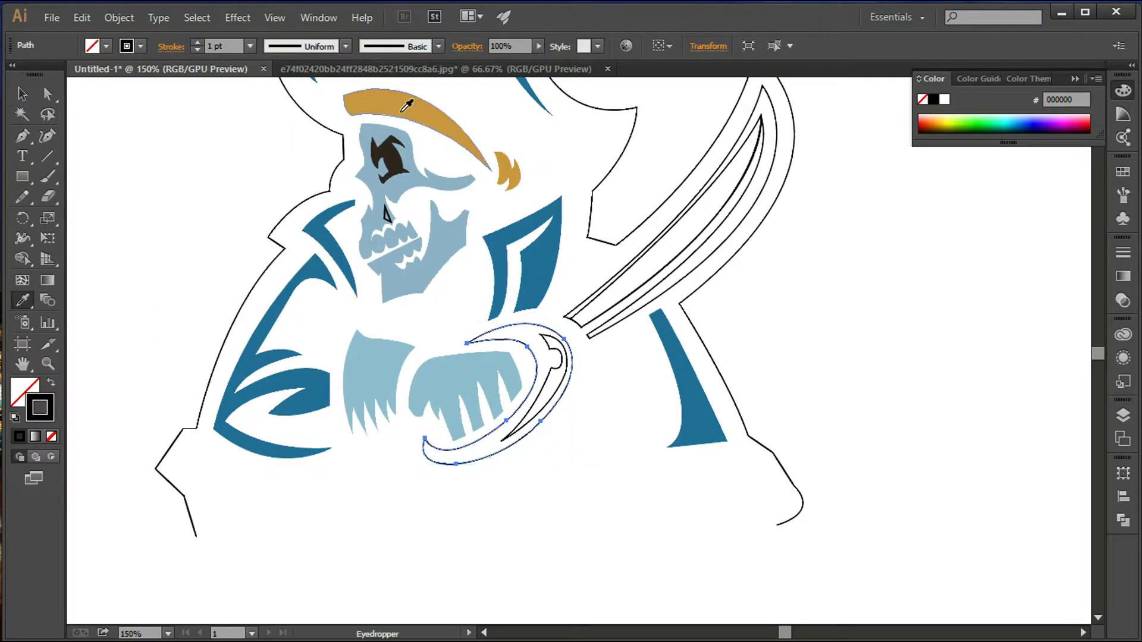
{"action": "left_click", "coordinate": [417, 128]}
{"action": "left_click", "coordinate": [548, 407], "text": "ctrl"}
{"action": "left_click", "coordinate": [396, 156]}
{"action": "key", "text": "v"}
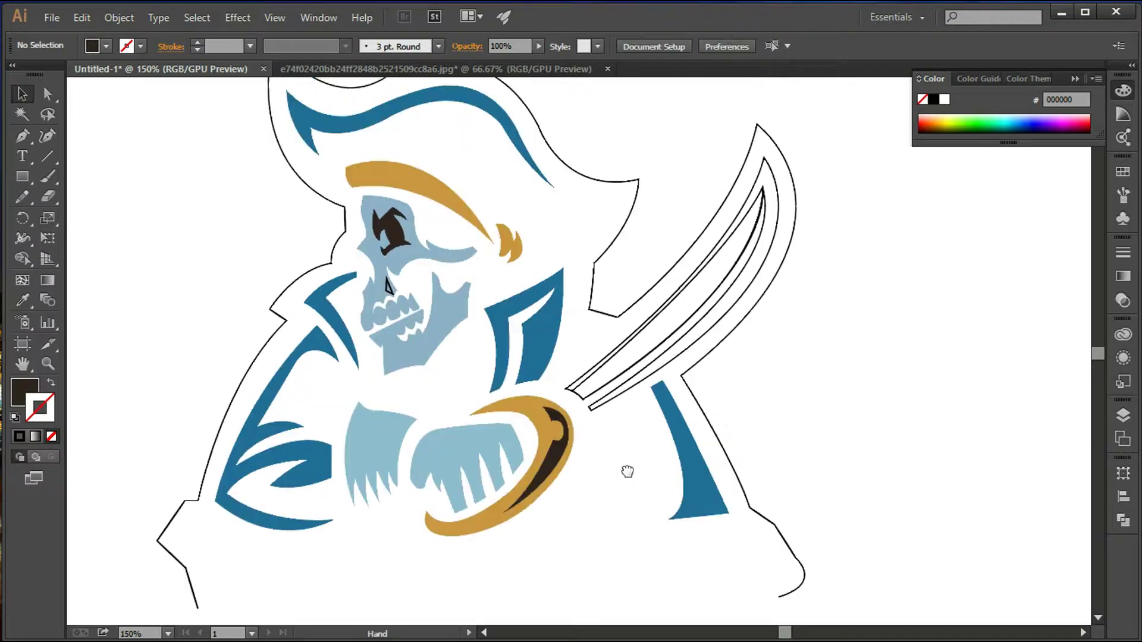
- Fill the sword's inner blade light blue
{"action": "scroll", "coordinate": [624, 470], "scroll_direction": "up", "scroll_amount": 3}
{"action": "left_click", "coordinate": [641, 412]}
{"action": "left_click", "coordinate": [586, 397]}
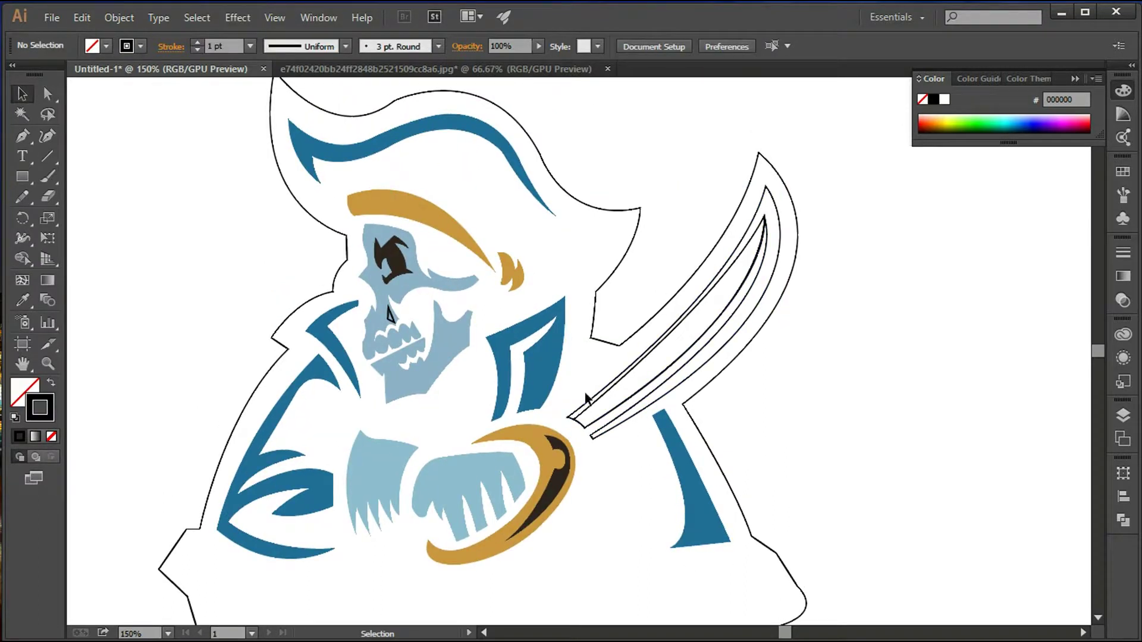
{"action": "left_click", "coordinate": [623, 407]}
{"action": "key", "text": "i"}
{"action": "left_click", "coordinate": [381, 470]}
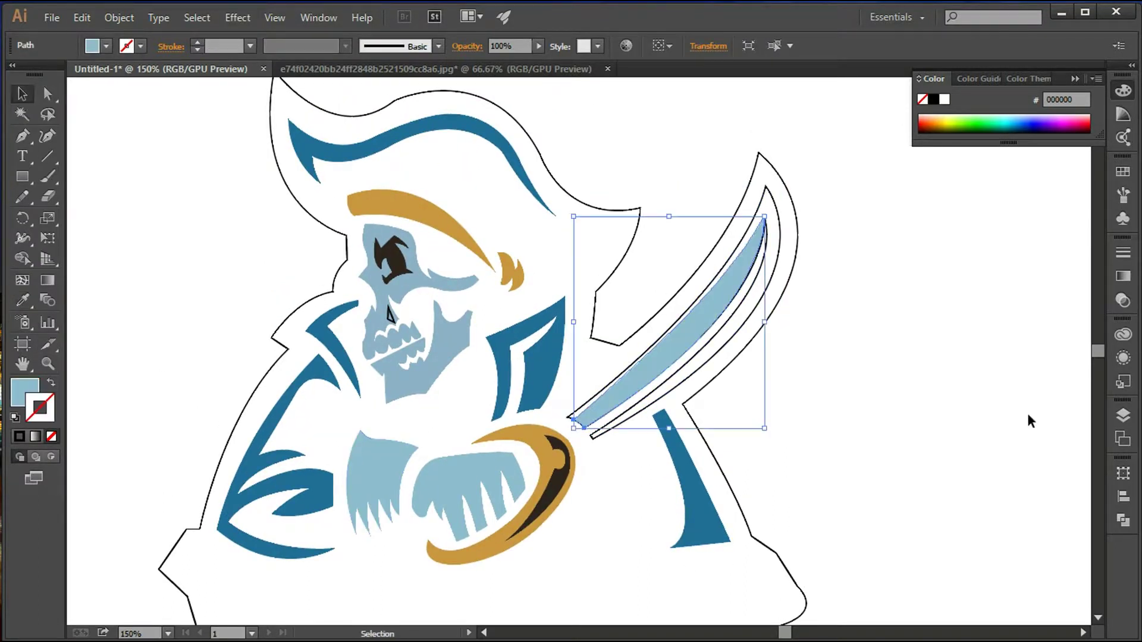
{"action": "key", "text": "i"}
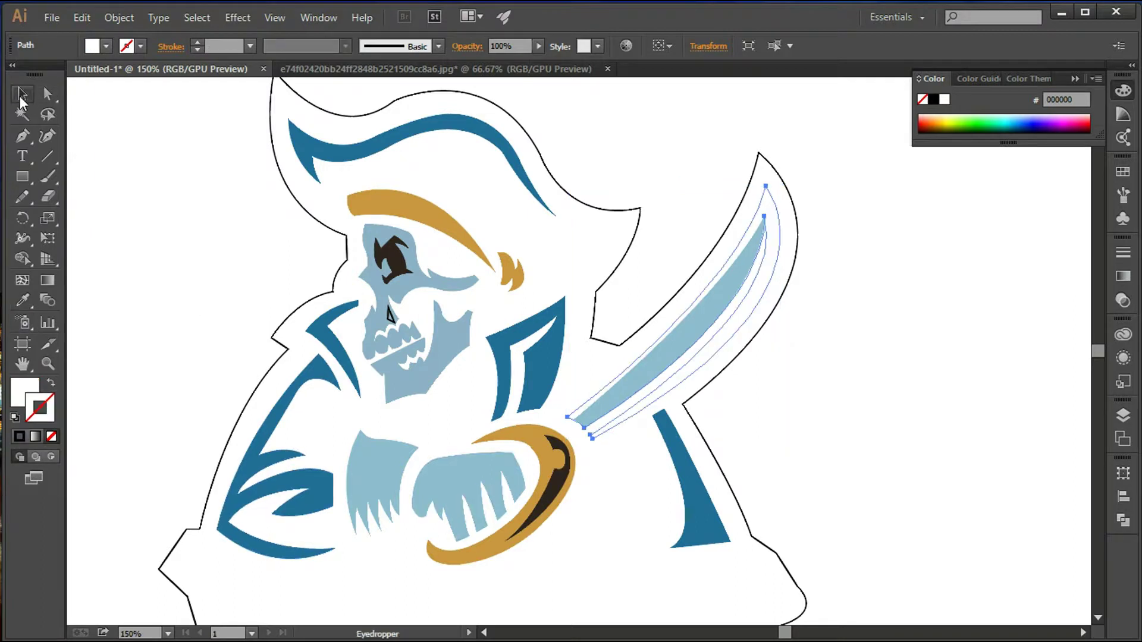
{"action": "left_click", "coordinate": [22, 94]}
{"action": "left_click", "coordinate": [949, 466]}
- Fill the nose with the dark eye colour and select the outer outline path
{"action": "scroll", "coordinate": [948, 417], "scroll_direction": "down", "scroll_amount": 3}
{"action": "scroll", "coordinate": [949, 378], "scroll_direction": "left", "scroll_amount": 2}
{"action": "left_click", "coordinate": [439, 208]}
{"action": "left_click", "coordinate": [22, 301]}
{"action": "left_click", "coordinate": [443, 149]}
{"action": "left_click", "coordinate": [22, 94]}
{"action": "left_click", "coordinate": [687, 488]}
{"action": "key", "text": "ctrl+1"}
- Fill the outer outline dark brown and send it behind all the artwork
{"action": "left_click", "coordinate": [801, 493]}
{"action": "left_click", "coordinate": [22, 300]}
{"action": "left_click", "coordinate": [638, 415]}
{"action": "left_click", "coordinate": [22, 94]}
{"action": "right_click", "coordinate": [538, 142]}
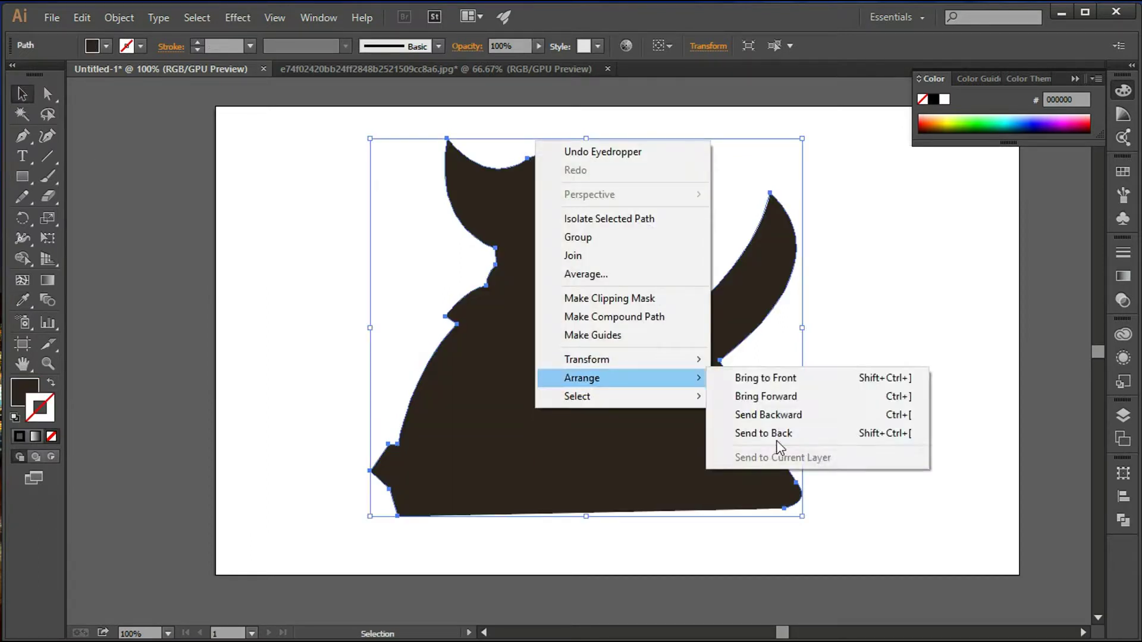
{"action": "left_click", "coordinate": [779, 433]}
{"action": "left_click", "coordinate": [855, 543]}
- Fill the skull face and skeleton hands white
{"action": "scroll", "coordinate": [857, 541], "scroll_direction": "up", "scroll_amount": 2}
{"action": "scroll", "coordinate": [827, 506], "scroll_direction": "down", "scroll_amount": 2}
{"action": "scroll", "coordinate": [840, 449], "scroll_direction": "up", "scroll_amount": 2}
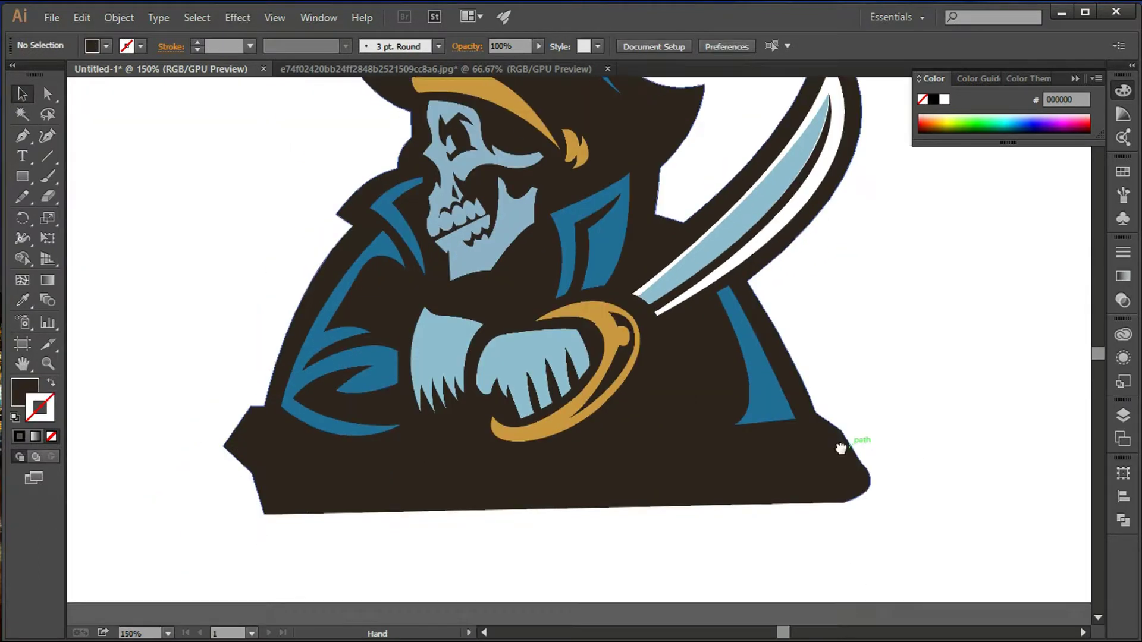
{"action": "left_click_drag", "start_coordinate": [840, 449], "coordinate": [845, 557]}
{"action": "left_click", "coordinate": [452, 452]}
{"action": "left_click", "coordinate": [450, 308], "text": "shift"}
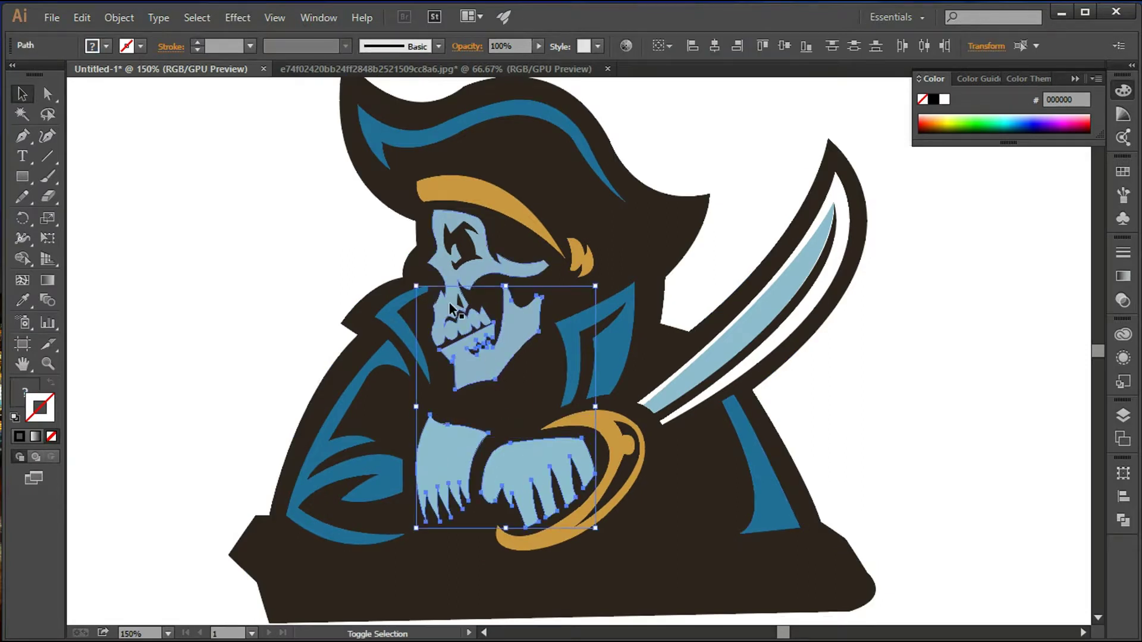
{"action": "left_click", "coordinate": [22, 300]}
{"action": "left_click", "coordinate": [684, 401]}
{"action": "key", "text": "ctrl+shift+a"}
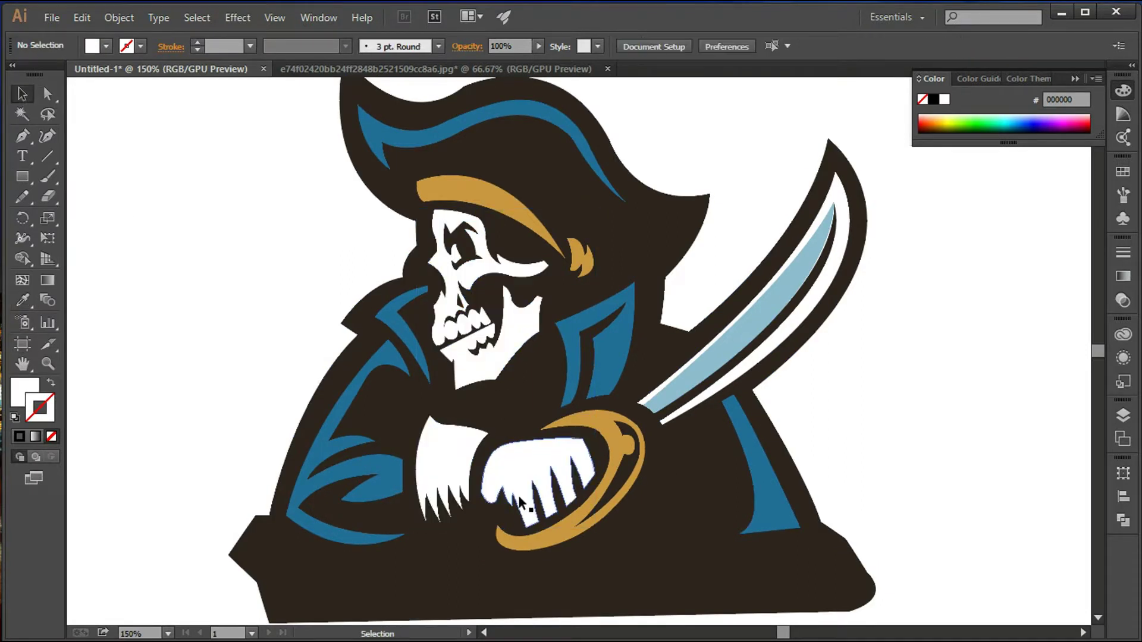
{"action": "key", "text": "ctrl+1"}
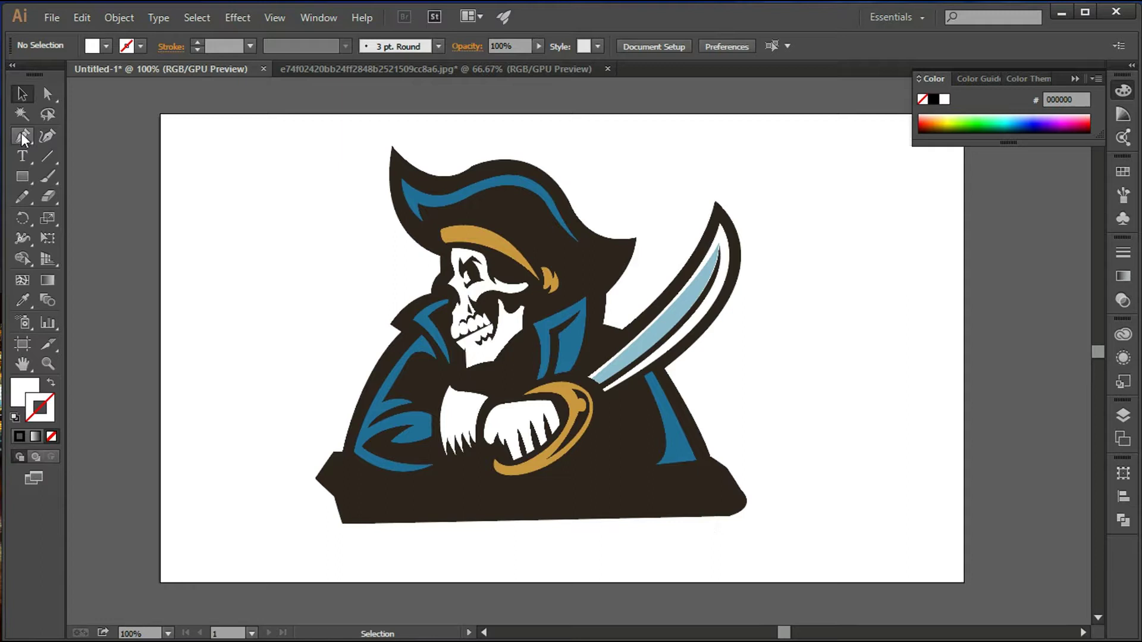
- Draw an unfilled Pen cut line curving across the first hand's knuckles
{"action": "left_click", "coordinate": [119, 17]}
{"action": "left_click", "coordinate": [22, 136]}
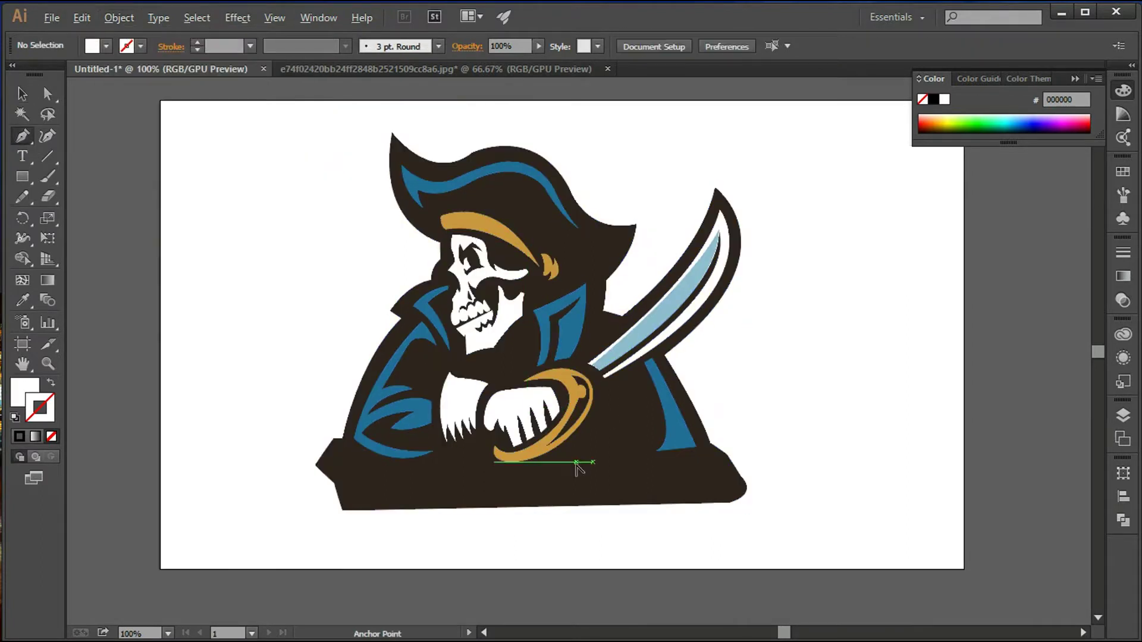
{"action": "scroll", "coordinate": [600, 412], "scroll_direction": "up", "scroll_amount": 3}
{"action": "scroll", "coordinate": [600, 412], "scroll_direction": "up", "scroll_amount": 1}
{"action": "left_click", "coordinate": [456, 408]}
{"action": "left_click", "coordinate": [486, 370]}
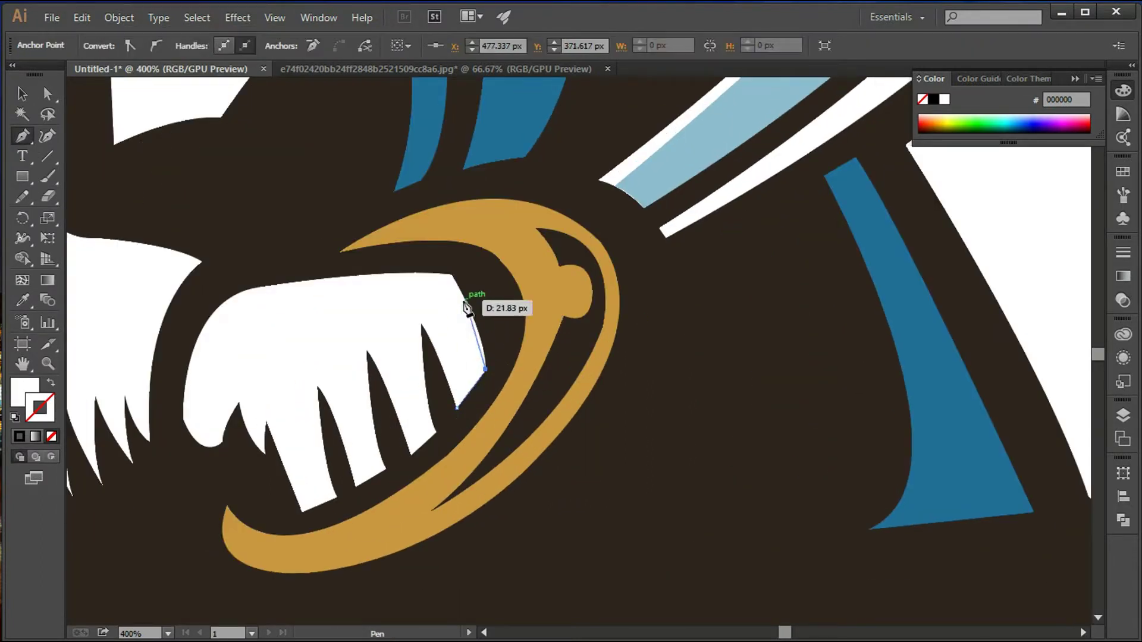
{"action": "left_click", "coordinate": [465, 298]}
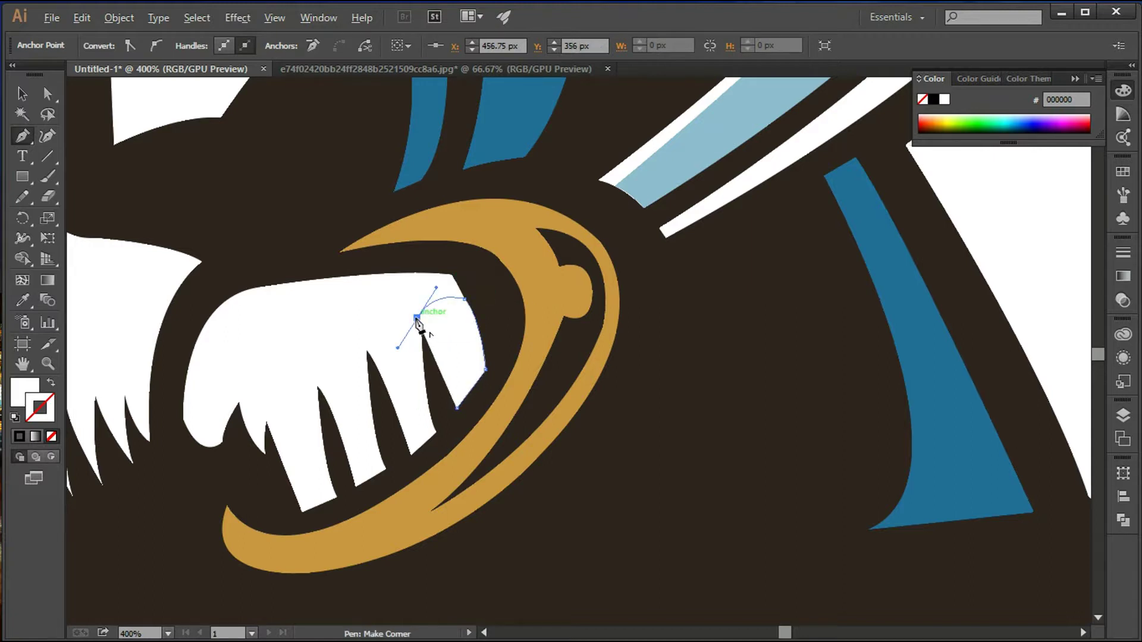
{"action": "left_click", "coordinate": [417, 318]}
{"action": "key", "text": "slash"}
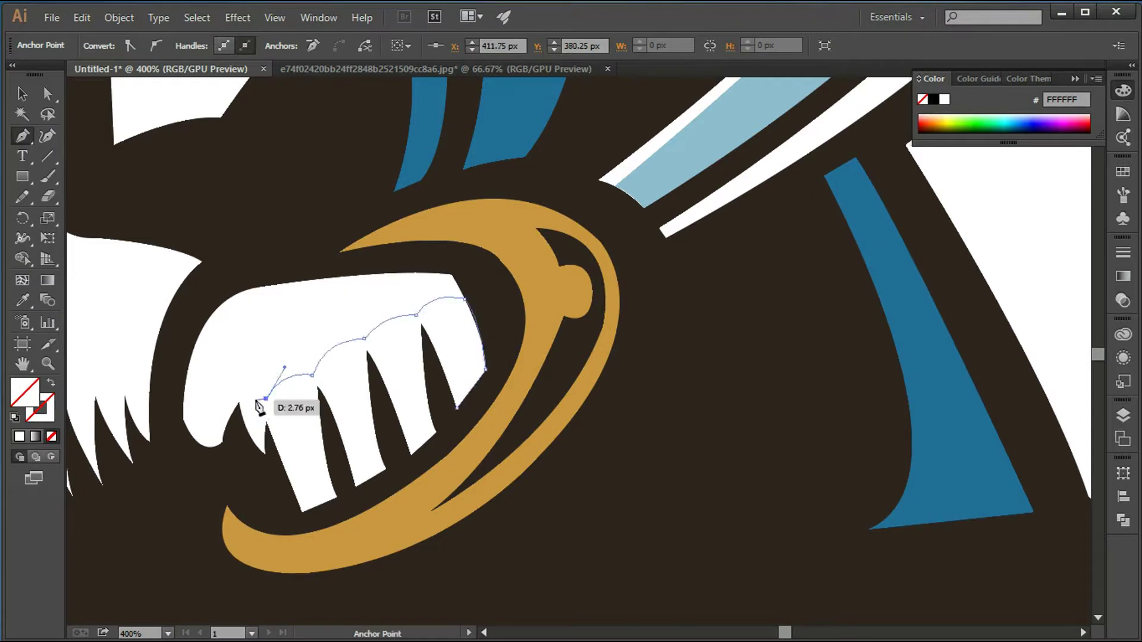
{"action": "left_click_drag", "start_coordinate": [171, 392], "coordinate": [153, 418]}
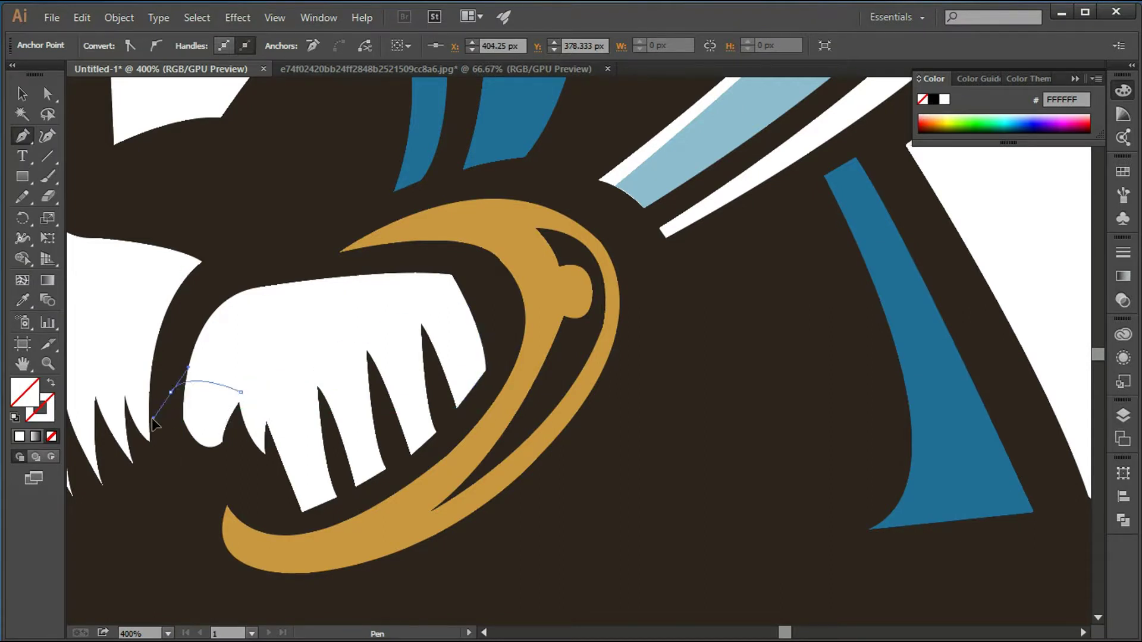
{"action": "left_click_drag", "start_coordinate": [456, 408], "coordinate": [474, 410]}
- Divide that hand along the curve and fill its lower finger piece light blue
{"action": "left_click", "coordinate": [119, 17]}
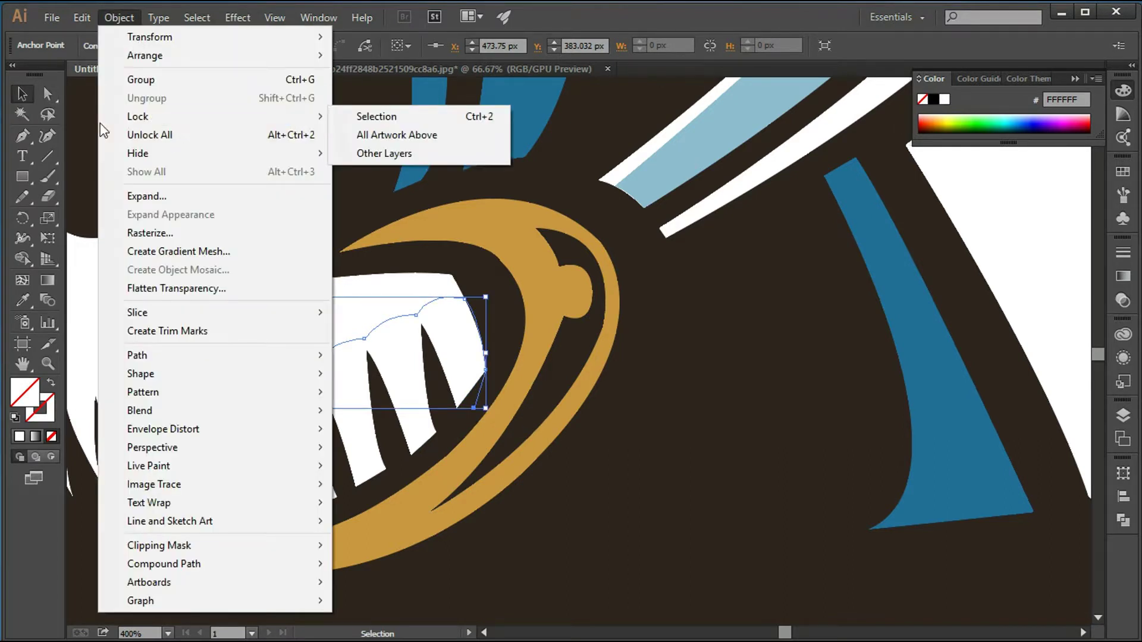
{"action": "left_click", "coordinate": [173, 133]}
{"action": "key", "text": "ctrl+minus"}
{"action": "left_click", "coordinate": [528, 344]}
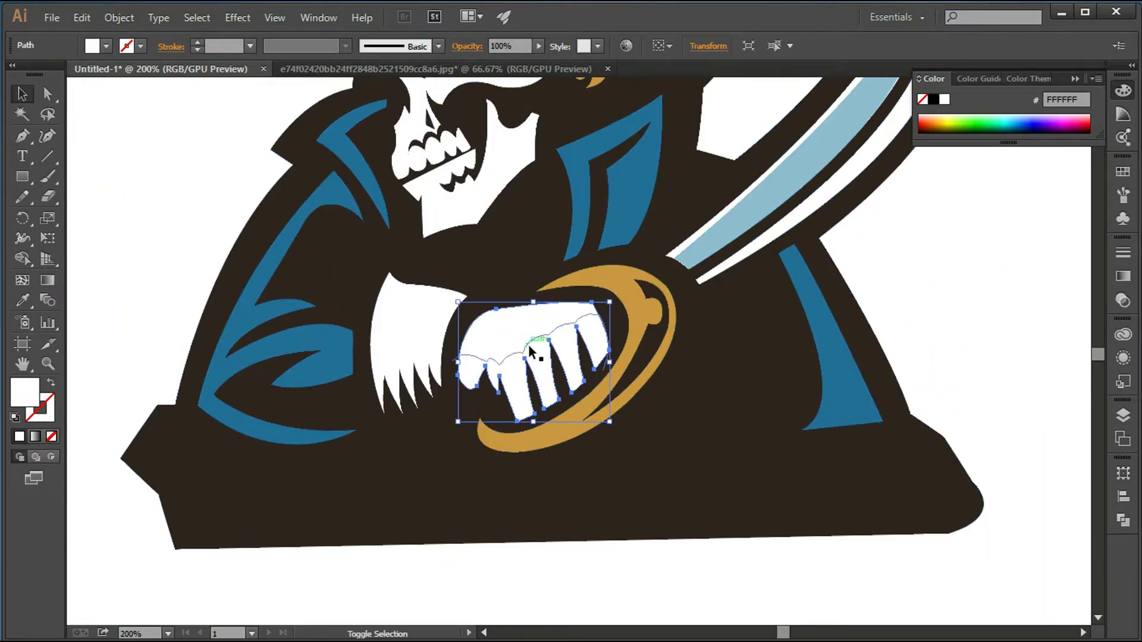
{"action": "left_click", "coordinate": [529, 344], "text": "shift"}
{"action": "left_click", "coordinate": [1123, 521]}
{"action": "key", "text": "i"}
{"action": "left_click", "coordinate": [773, 173]}
{"action": "left_click", "coordinate": [21, 93]}
{"action": "left_click", "coordinate": [970, 294]}
{"action": "scroll", "coordinate": [970, 294], "scroll_direction": "down", "scroll_amount": 2}
{"action": "scroll", "coordinate": [970, 293], "scroll_direction": "up", "scroll_amount": 2}
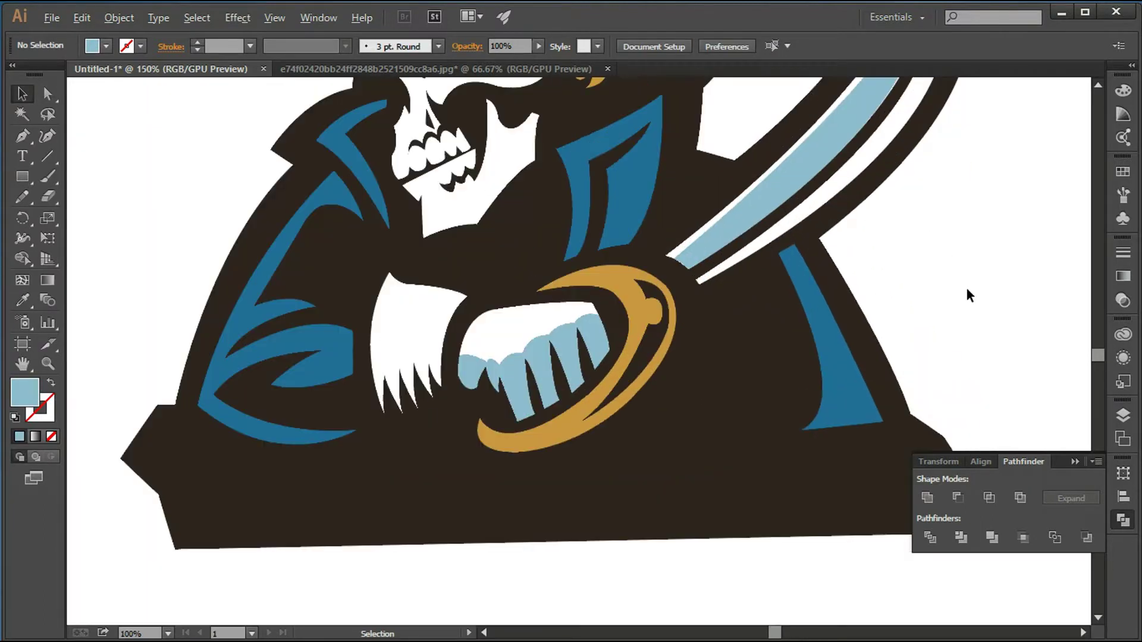
{"action": "scroll", "coordinate": [439, 494], "scroll_direction": "up", "scroll_amount": 2}
- Draw a zigzag Pen cut line across the left hand
{"action": "left_click", "coordinate": [21, 137]}
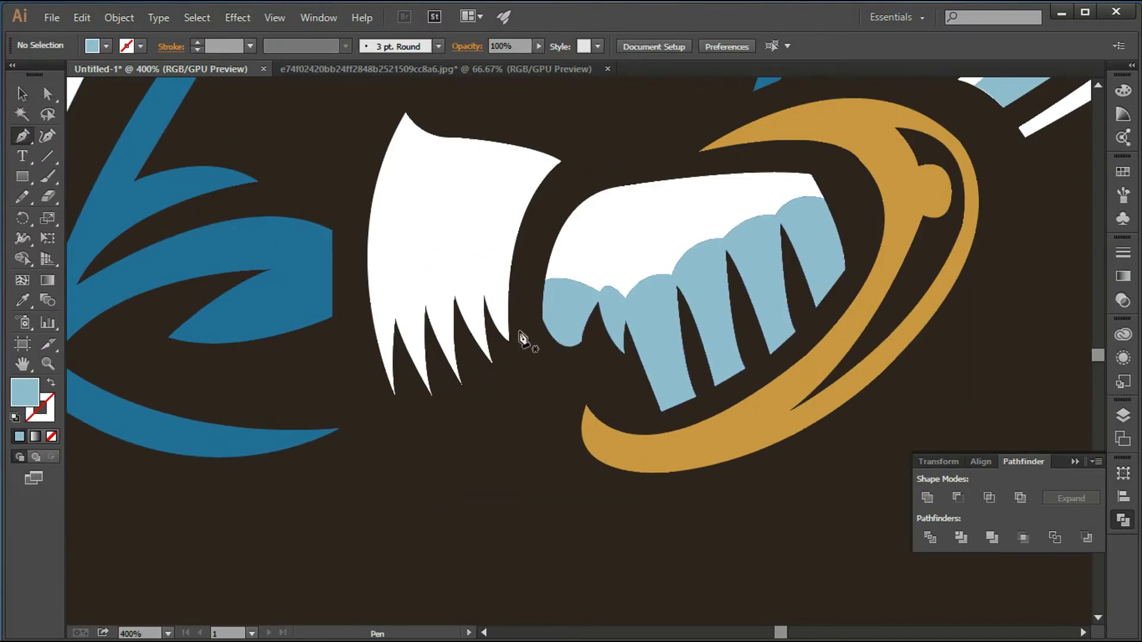
{"action": "left_click", "coordinate": [521, 332]}
{"action": "left_click", "coordinate": [487, 276]}
{"action": "mouse_move", "coordinate": [473, 321]}
{"action": "left_mouse_down"}
{"action": "mouse_move", "coordinate": [475, 337]}
{"action": "mouse_move", "coordinate": [446, 348]}
{"action": "left_mouse_up"}
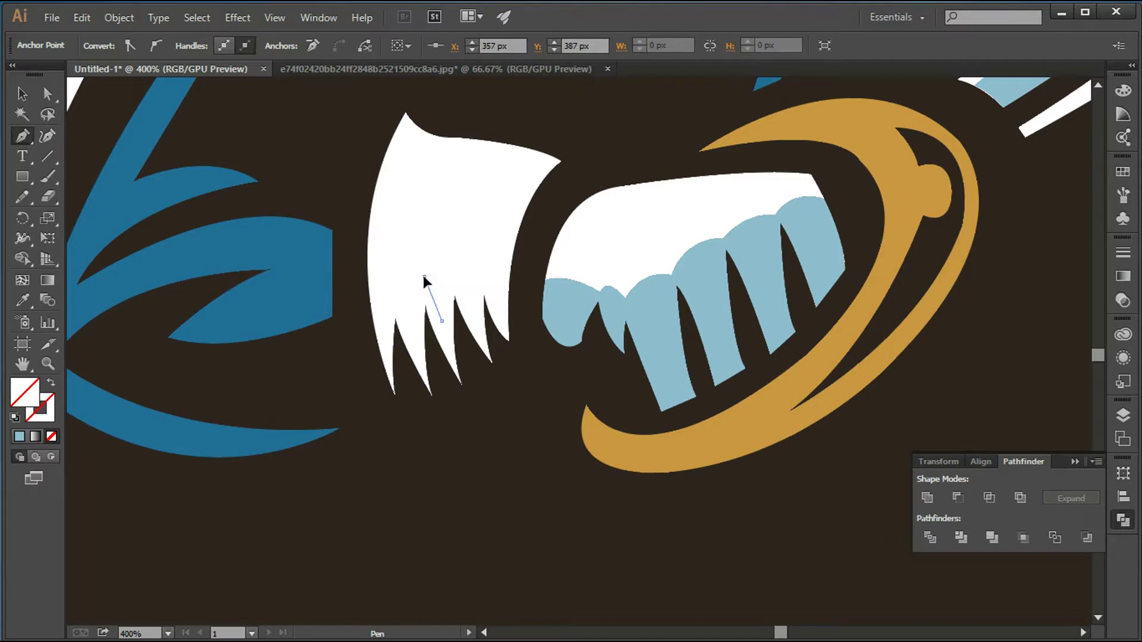
{"action": "left_click_drag", "start_coordinate": [388, 285], "coordinate": [390, 294]}
{"action": "left_click", "coordinate": [359, 291]}
{"action": "key", "text": "v"}
- Divide the left hand along the zigzag and fill its lower fingers light blue
{"action": "left_click", "coordinate": [440, 198], "text": "shift"}
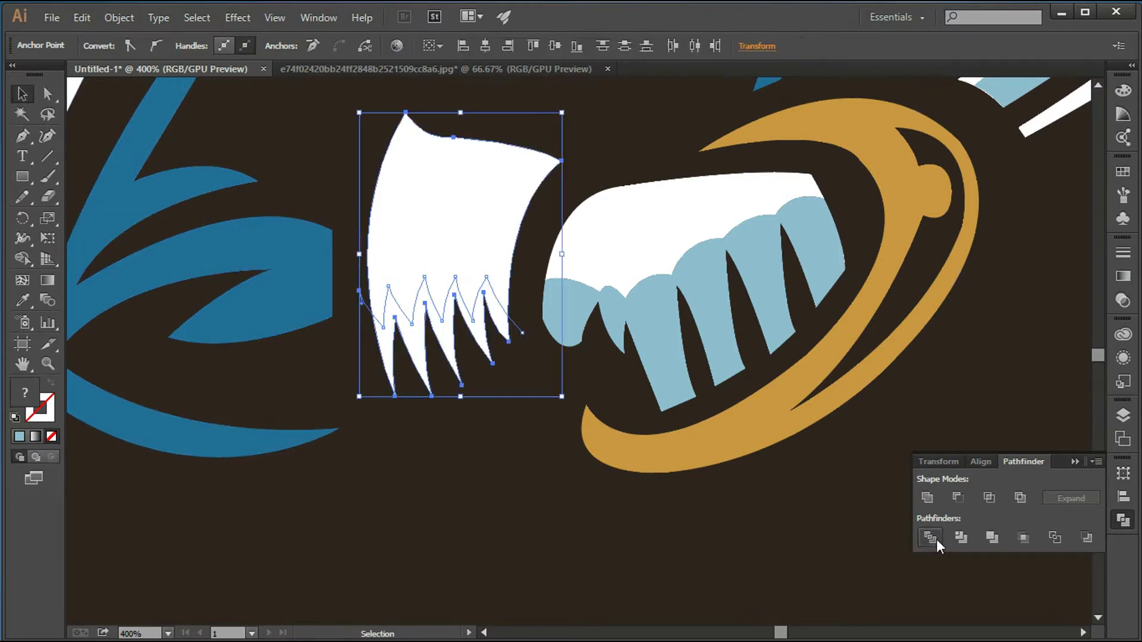
{"action": "left_click", "coordinate": [931, 537]}
{"action": "right_click", "coordinate": [438, 224]}
{"action": "left_click", "coordinate": [472, 317]}
{"action": "left_click", "coordinate": [417, 357]}
{"action": "key", "text": "i"}
{"action": "left_click", "coordinate": [684, 301]}
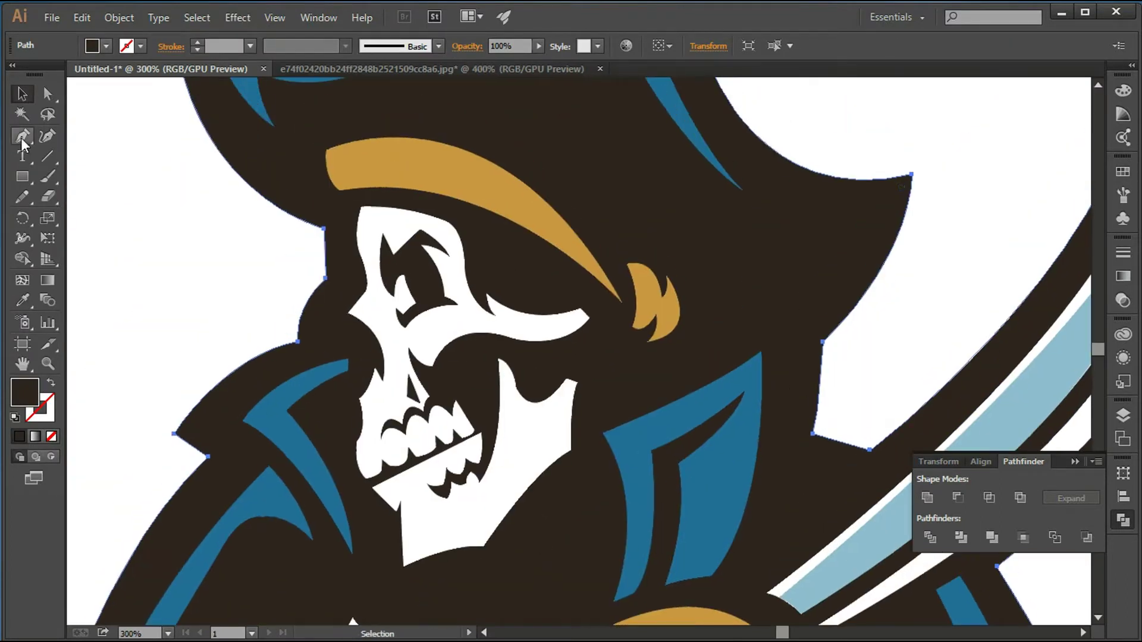
- Cut the jaw with a curved Pen line, divide it, and fill the right piece light blue
{"action": "left_click", "coordinate": [488, 410]}
{"action": "left_click_drag", "start_coordinate": [463, 575], "coordinate": [420, 602]}
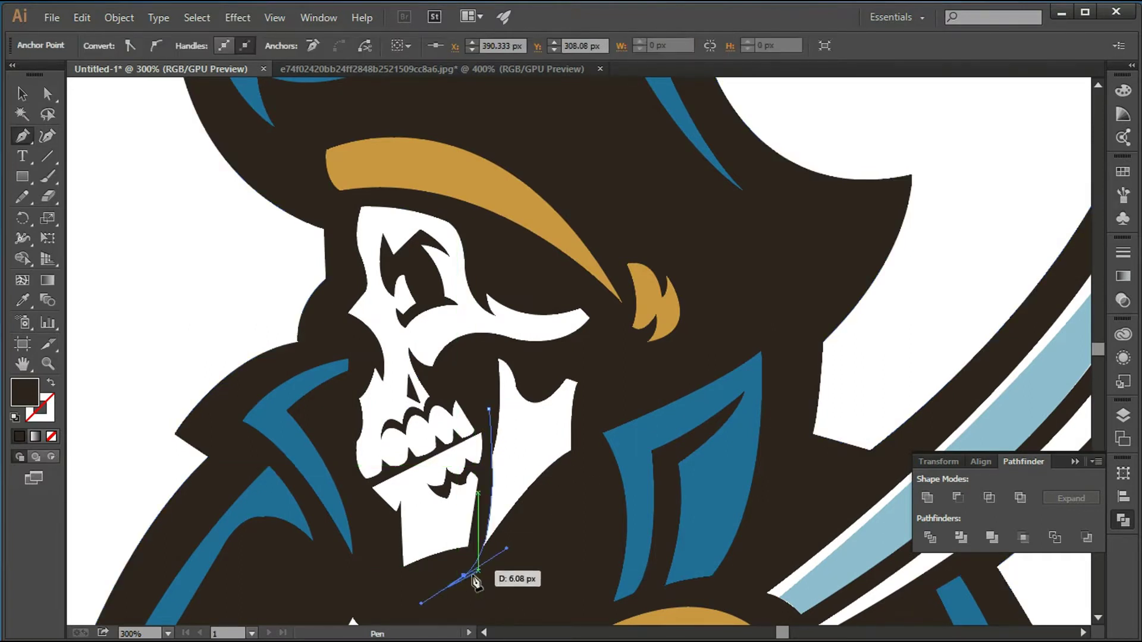
{"action": "key", "text": "v"}
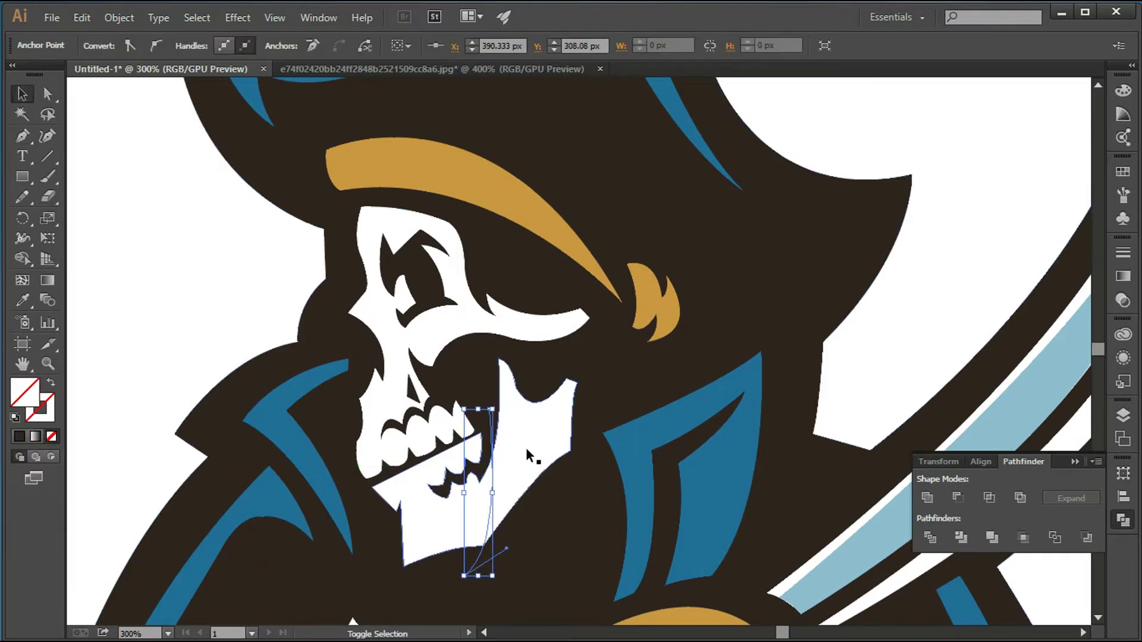
{"action": "left_click", "coordinate": [506, 459], "text": "shift"}
{"action": "left_click", "coordinate": [930, 537]}
{"action": "left_click", "coordinate": [529, 452]}
{"action": "key", "text": "i"}
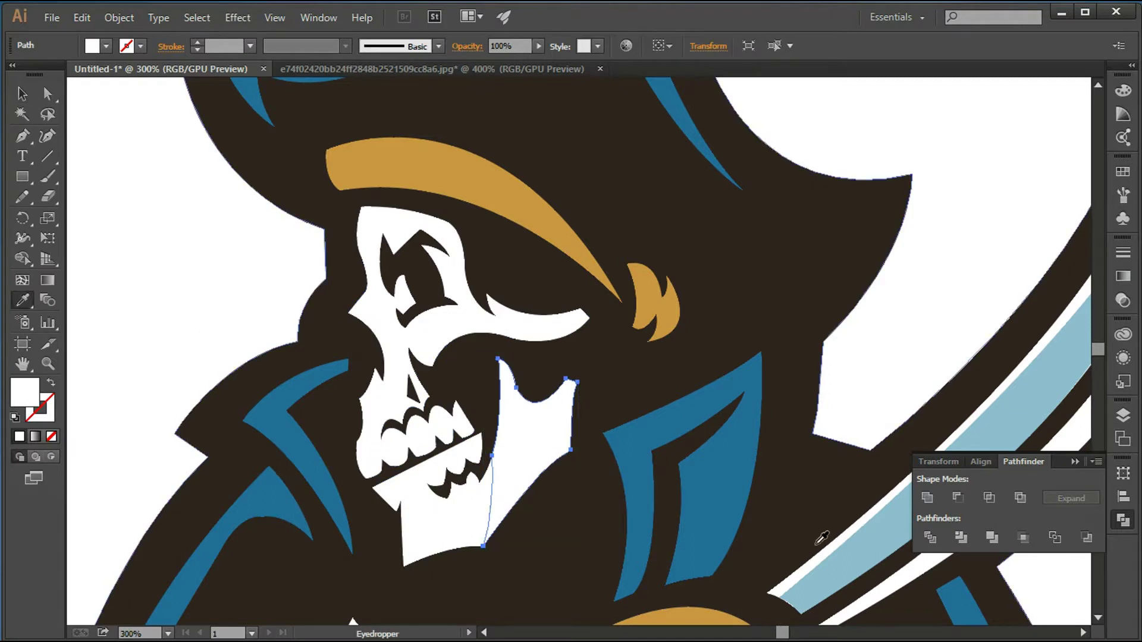
{"action": "left_click", "coordinate": [833, 538]}
{"action": "key", "text": "v"}
{"action": "key", "text": "ctrl+shift+a"}
{"action": "scroll", "coordinate": [494, 566], "scroll_direction": "up", "scroll_amount": 1}
- Outline the area beneath the lower teeth, divide the jaw, and fill that patch light blue
{"action": "key", "text": "p"}
{"action": "left_click", "coordinate": [475, 433]}
{"action": "left_click", "coordinate": [455, 477]}
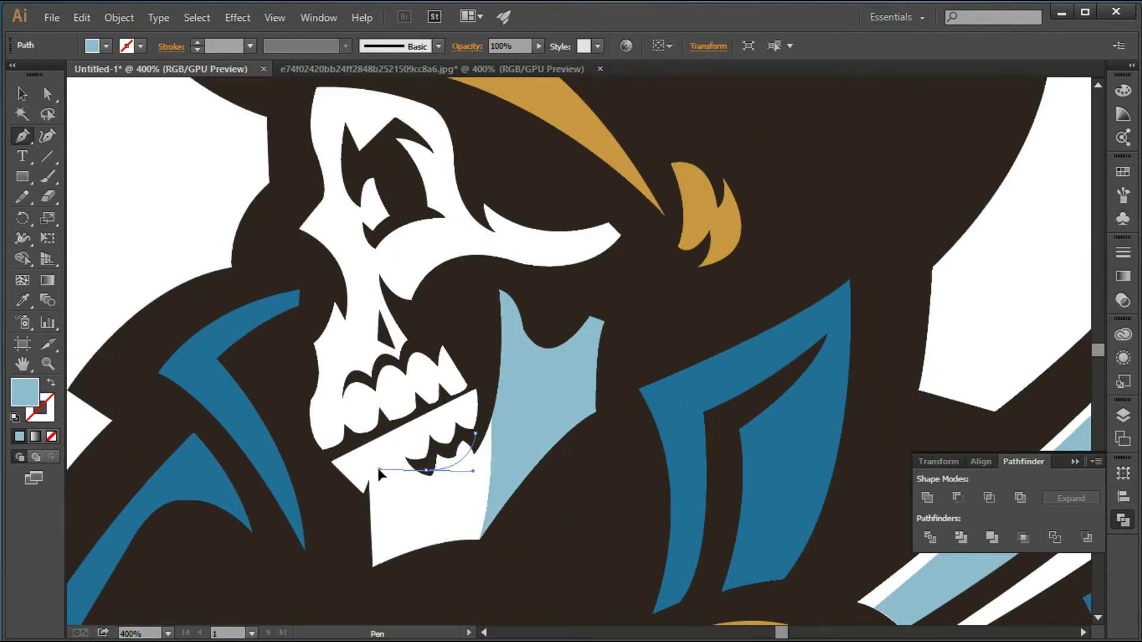
{"action": "left_click", "coordinate": [410, 468]}
{"action": "key", "text": "slash"}
{"action": "left_click_drag", "start_coordinate": [415, 469], "coordinate": [484, 415]}
{"action": "left_click", "coordinate": [22, 93]}
{"action": "left_click", "coordinate": [433, 510], "text": "shift"}
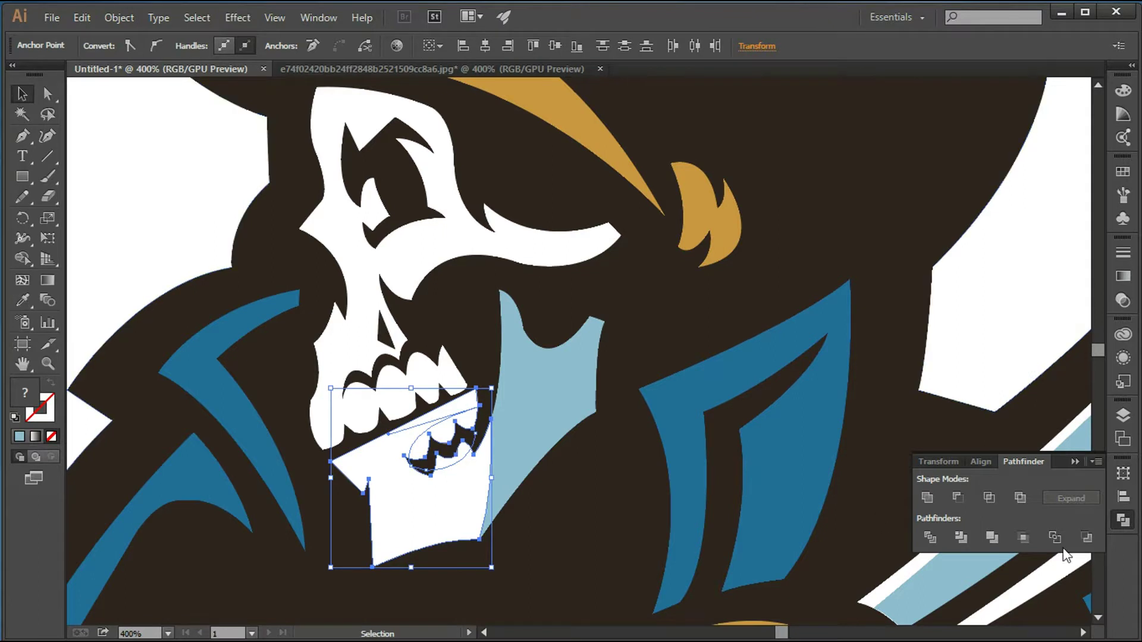
{"action": "left_click", "coordinate": [453, 459]}
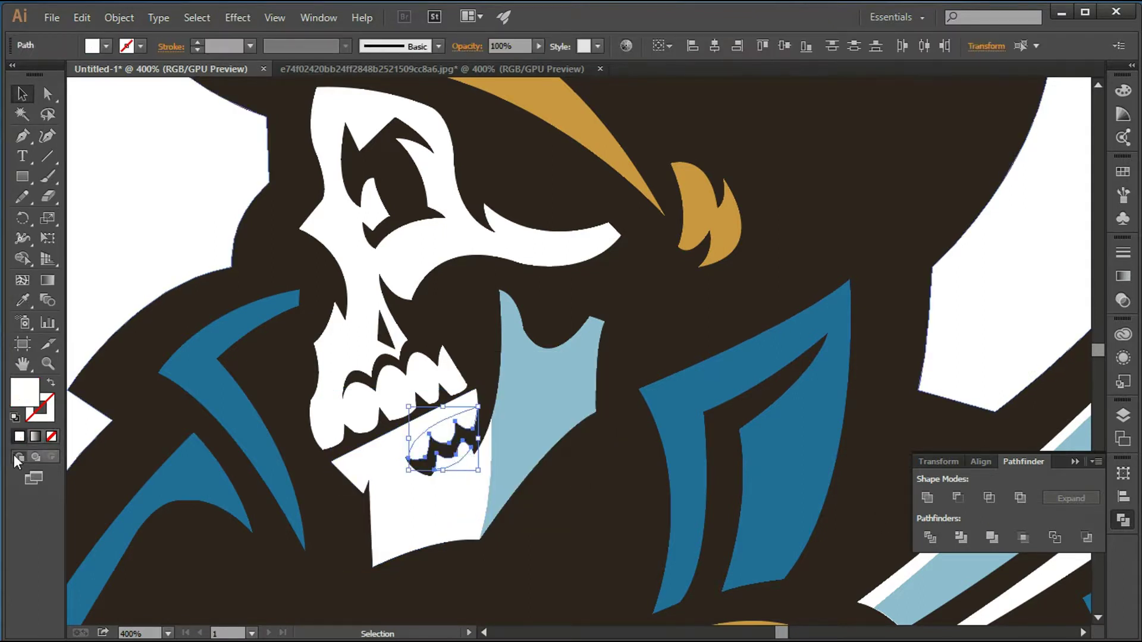
{"action": "left_click", "coordinate": [535, 357]}
{"action": "key", "text": "v"}
{"action": "key", "text": "ctrl+shift+a"}
- Trace a Pen shadow shape around the lower edge of the eye socket
{"action": "mouse_move", "coordinate": [586, 229]}
{"action": "left_mouse_down"}
{"action": "mouse_move", "coordinate": [688, 361]}
{"action": "mouse_move", "coordinate": [664, 398]}
{"action": "left_mouse_up"}
{"action": "key", "text": "p"}
{"action": "left_click_drag", "start_coordinate": [574, 371], "coordinate": [481, 336]}
{"action": "left_click", "coordinate": [519, 382]}
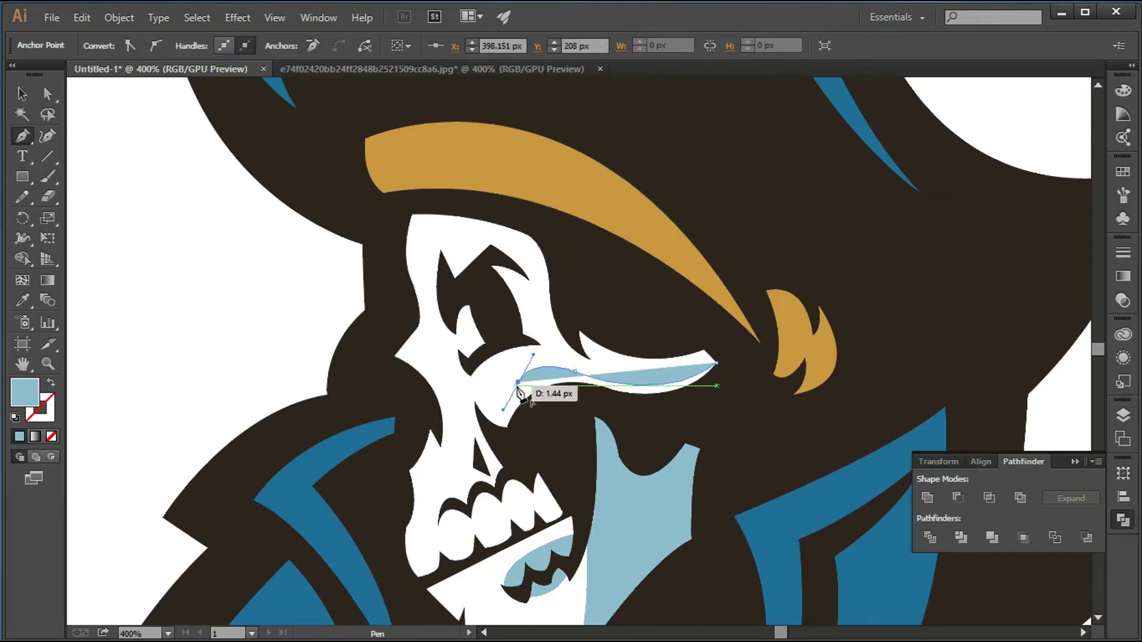
{"action": "left_click_drag", "start_coordinate": [554, 344], "coordinate": [588, 325]}
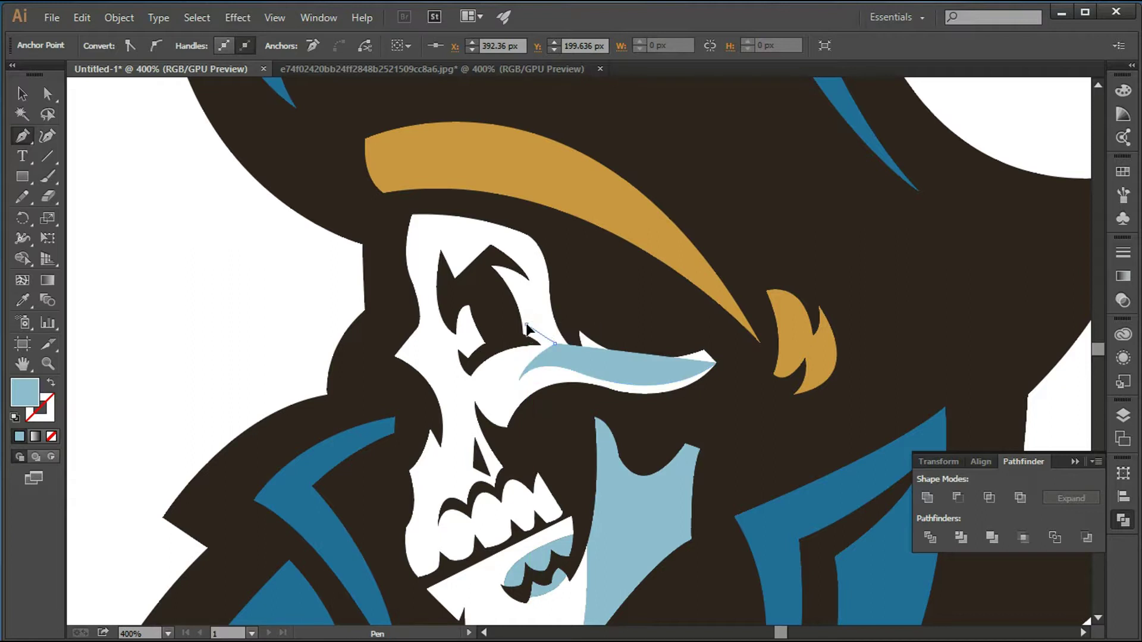
{"action": "left_click", "coordinate": [527, 325]}
{"action": "mouse_move", "coordinate": [519, 283]}
{"action": "left_mouse_down"}
{"action": "mouse_move", "coordinate": [507, 268]}
{"action": "mouse_move", "coordinate": [535, 288]}
{"action": "left_mouse_up"}
{"action": "left_click", "coordinate": [51, 437]}
{"action": "left_click", "coordinate": [539, 286]}
- Trace the brow shadow sweeping toward the eye's far tip and fill it light blue
{"action": "left_click_drag", "start_coordinate": [502, 239], "coordinate": [479, 229]}
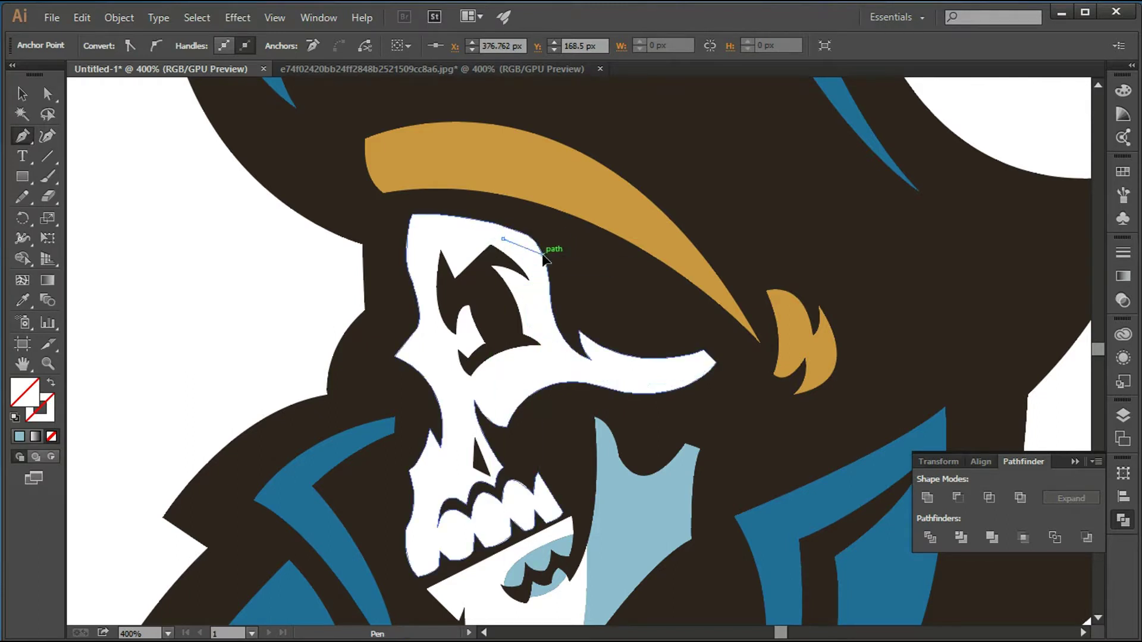
{"action": "scroll", "coordinate": [564, 339], "scroll_direction": "up", "scroll_amount": 1}
{"action": "left_click_drag", "start_coordinate": [540, 268], "coordinate": [537, 298]}
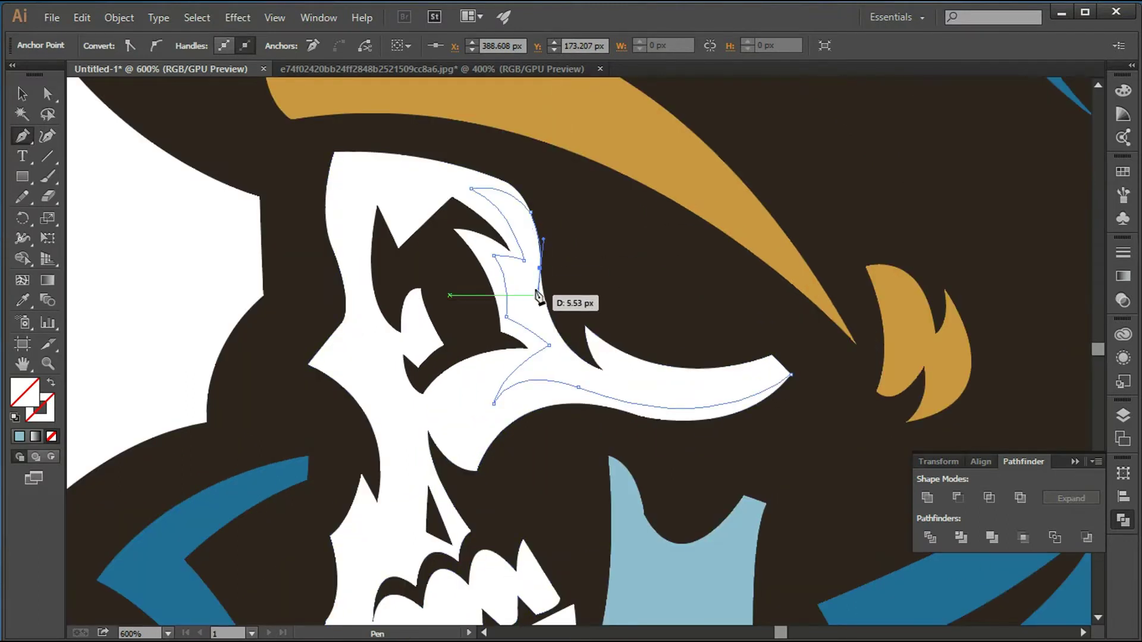
{"action": "left_click", "coordinate": [604, 371]}
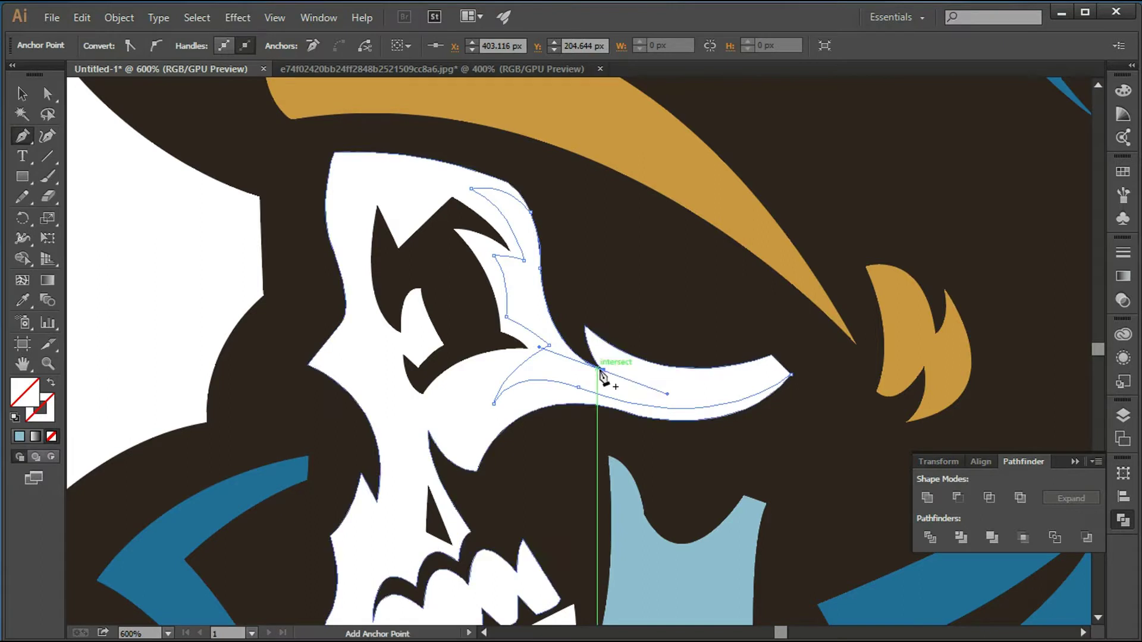
{"action": "left_click_drag", "start_coordinate": [585, 326], "coordinate": [584, 304]}
{"action": "mouse_move", "coordinate": [772, 355]}
{"action": "left_mouse_down"}
{"action": "mouse_move", "coordinate": [827, 335]}
{"action": "mouse_move", "coordinate": [777, 357]}
{"action": "left_mouse_up"}
{"action": "left_click", "coordinate": [23, 94]}
{"action": "key", "text": "i"}
{"action": "left_click", "coordinate": [694, 543]}
{"action": "key", "text": "ctrl+shift+a"}
{"action": "key", "text": "ctrl+minus"}
{"action": "left_click_drag", "start_coordinate": [465, 351], "coordinate": [511, 368]}
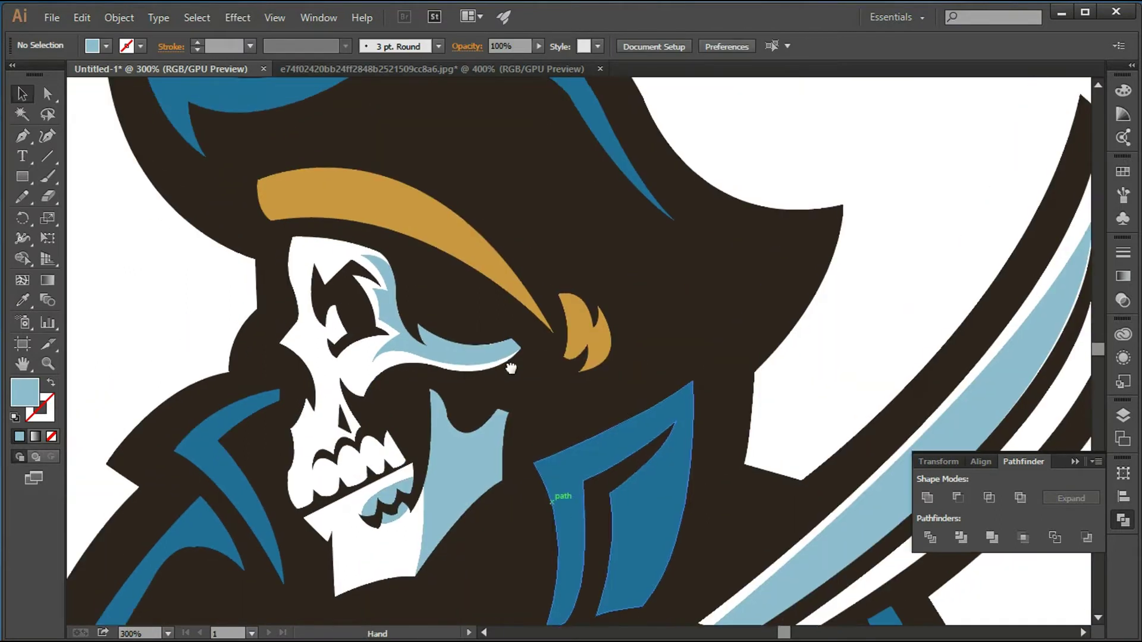
{"action": "key", "text": "ctrl+plus"}
{"action": "key", "text": "ctrl+plus"}
- Trace an unfilled Pen path along the tops of the upper teeth
{"action": "key", "text": "p"}
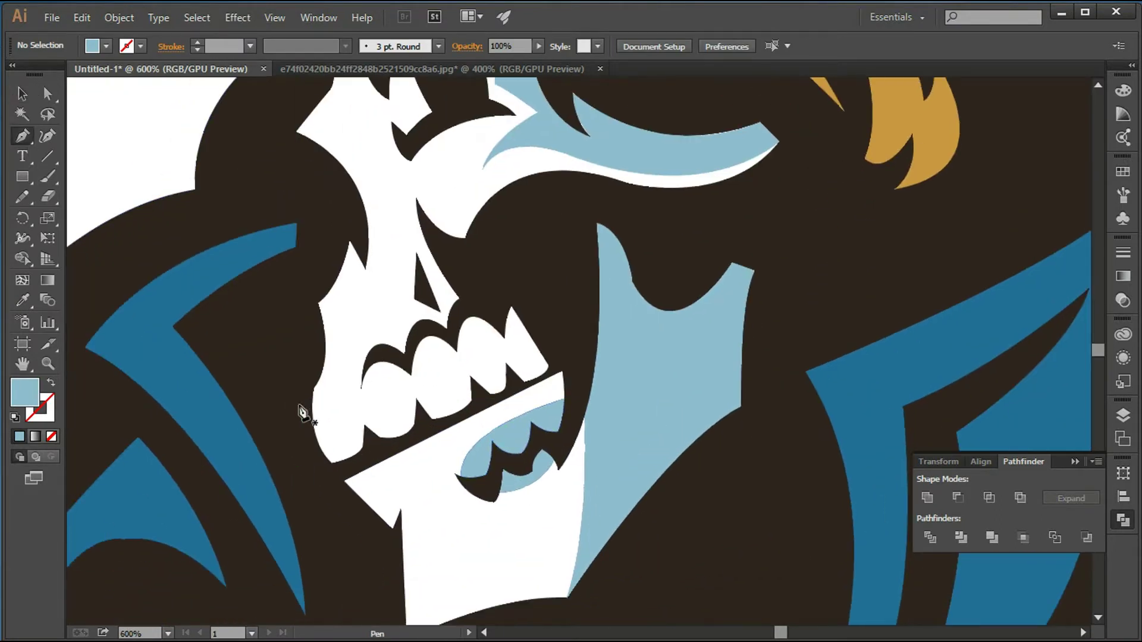
{"action": "left_click", "coordinate": [296, 420]}
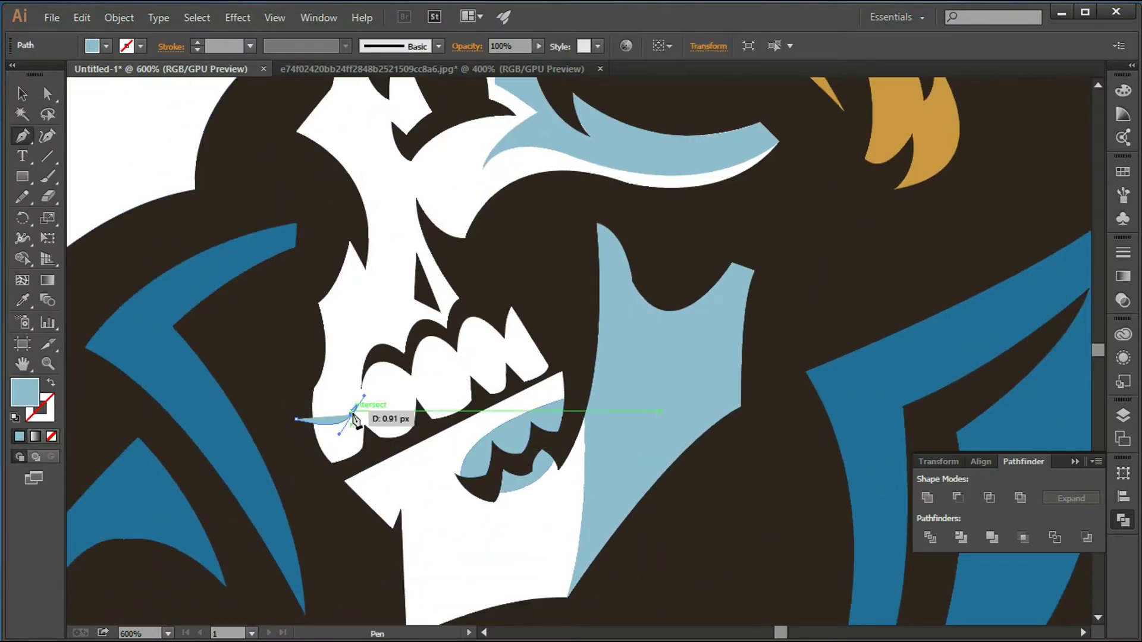
{"action": "left_click", "coordinate": [352, 414]}
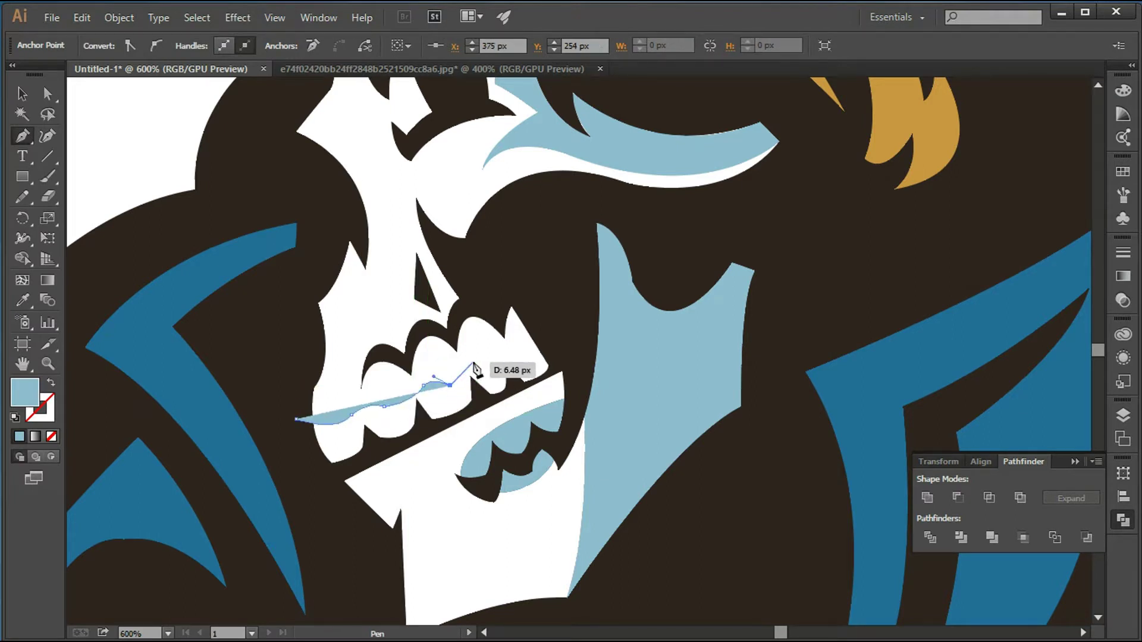
{"action": "left_click", "coordinate": [494, 369]}
{"action": "left_click_drag", "start_coordinate": [507, 348], "coordinate": [516, 355]}
{"action": "left_click", "coordinate": [525, 355]}
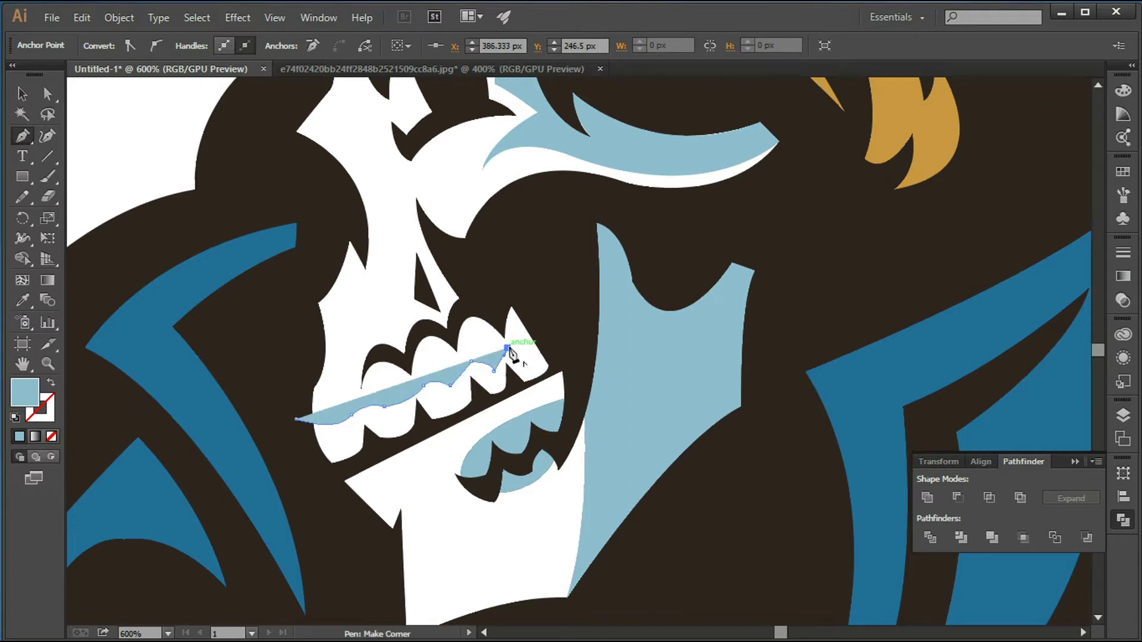
{"action": "key", "text": "v"}
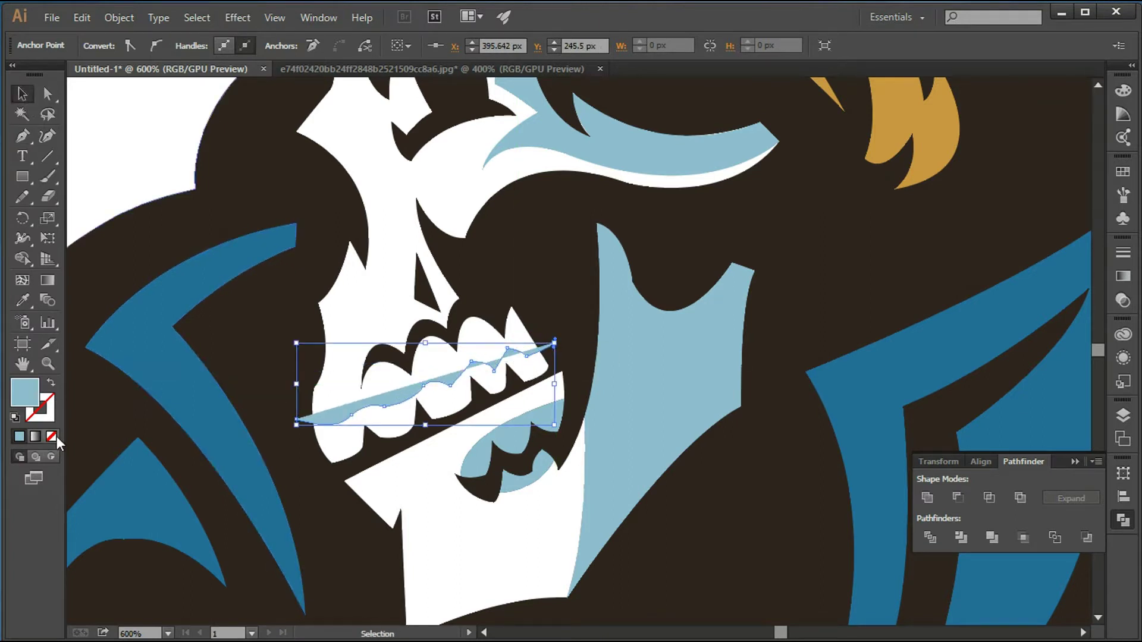
{"action": "left_click", "coordinate": [51, 437]}
- Divide the white skull with the teeth path, ungroup, and fill the upper teeth piece light blue
{"action": "left_click", "coordinate": [332, 453], "text": "shift"}
{"action": "left_click", "coordinate": [930, 538]}
{"action": "right_click", "coordinate": [422, 372]}
{"action": "left_click", "coordinate": [446, 487]}
{"action": "left_click", "coordinate": [321, 416]}
{"action": "left_click", "coordinate": [550, 416]}
{"action": "key", "text": "v"}
- Send the white skull backward two levels with Arrange > Send Backward
{"action": "scroll", "coordinate": [733, 555], "scroll_direction": "down", "scroll_amount": 2}
{"action": "left_click", "coordinate": [733, 555]}
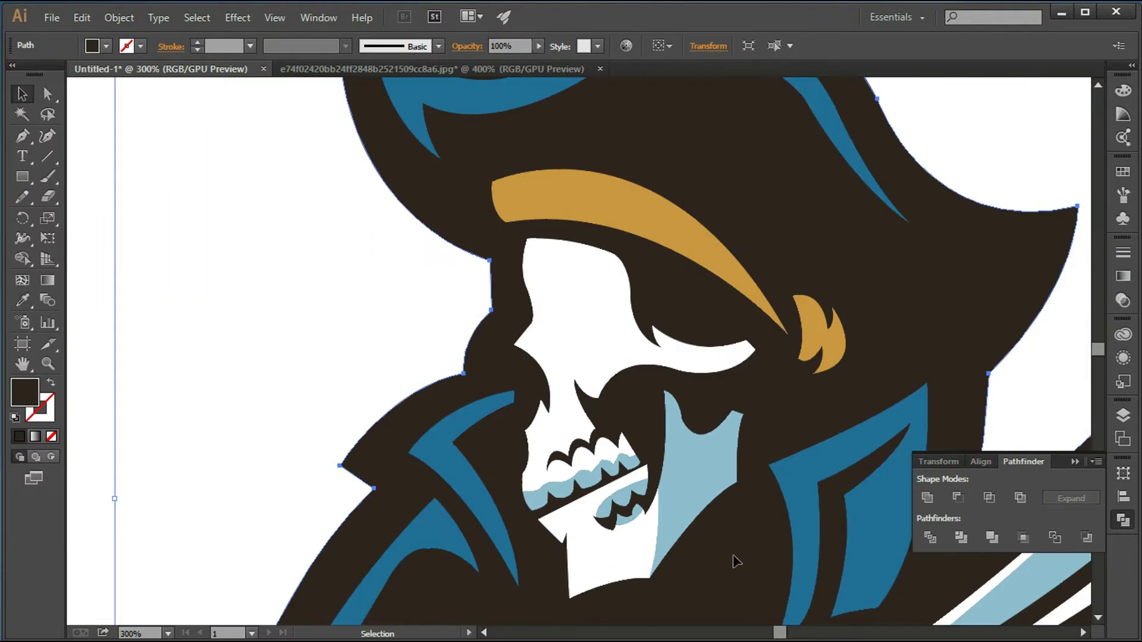
{"action": "right_click", "coordinate": [565, 311]}
{"action": "mouse_move", "coordinate": [612, 544]}
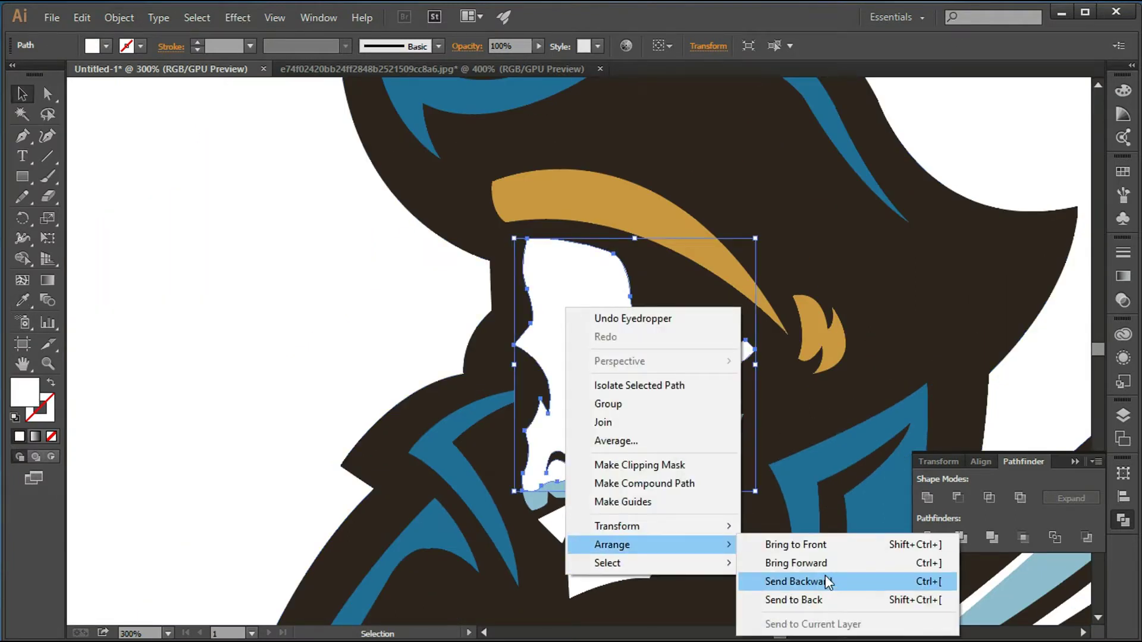
{"action": "left_click", "coordinate": [827, 582]}
{"action": "right_click", "coordinate": [568, 287]}
{"action": "left_click", "coordinate": [824, 559]}
{"action": "left_click", "coordinate": [399, 296]}
- Send the skull to the back, then the dark silhouette behind everything
{"action": "right_click", "coordinate": [576, 294]}
{"action": "left_click", "coordinate": [806, 584]}
{"action": "right_click", "coordinate": [474, 205]}
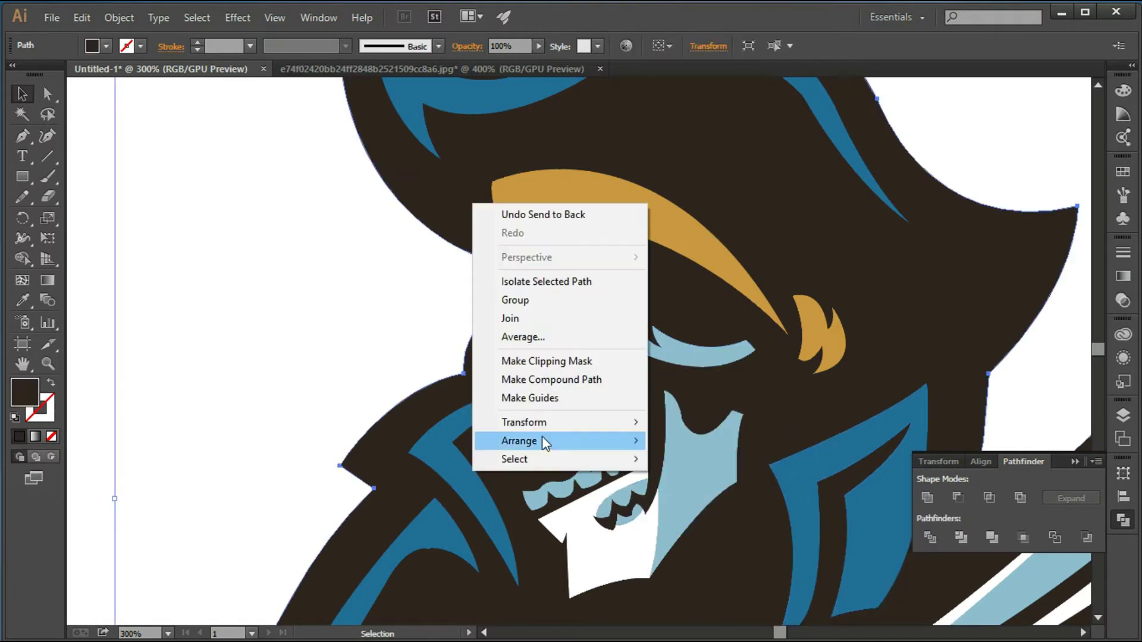
{"action": "left_click", "coordinate": [684, 497]}
{"action": "left_click", "coordinate": [315, 319]}
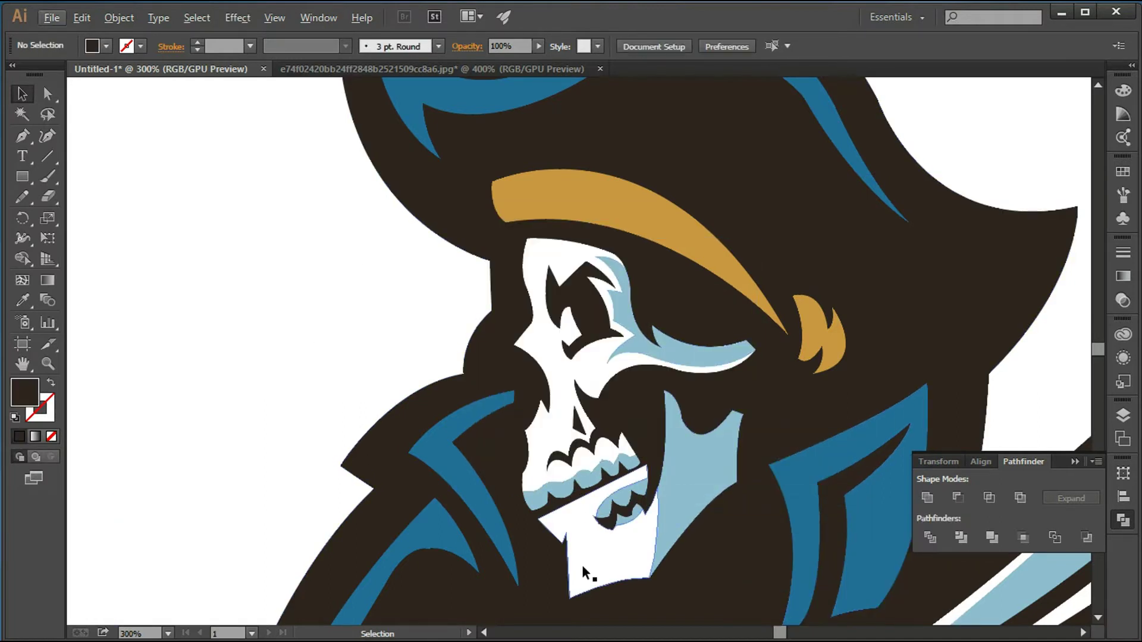
{"action": "key", "text": "ctrl+equal"}
- Pen-trace the cheek shadow up along the nose and down past the nose hole
{"action": "left_click_drag", "start_coordinate": [453, 457], "coordinate": [474, 418]}
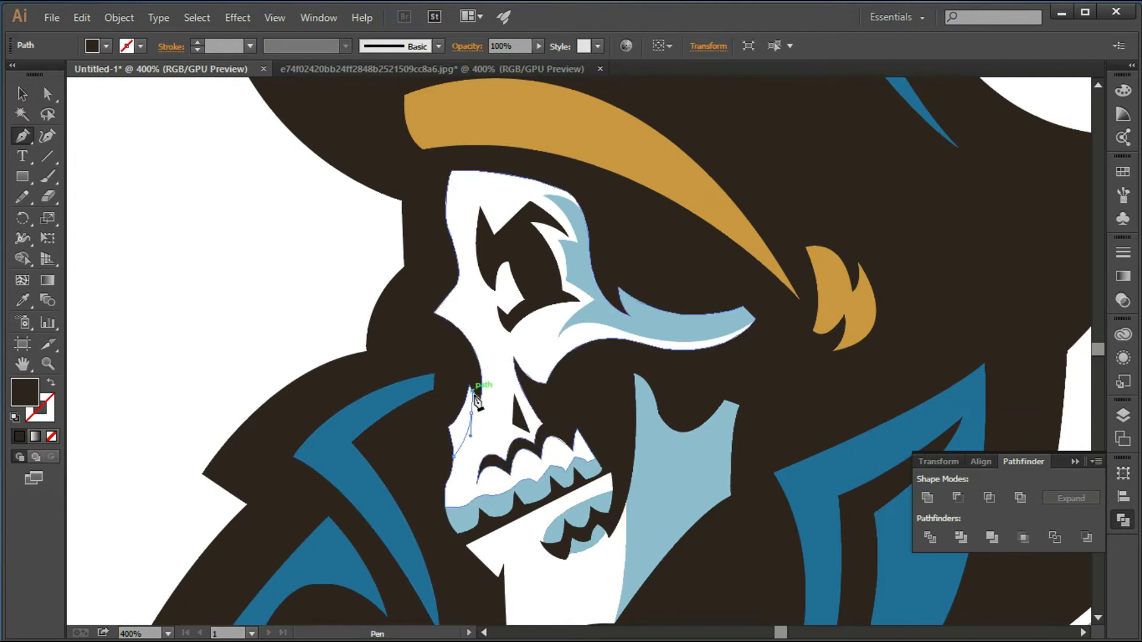
{"action": "left_click", "coordinate": [491, 426]}
{"action": "left_click_drag", "start_coordinate": [483, 333], "coordinate": [457, 296]}
{"action": "left_click", "coordinate": [504, 352]}
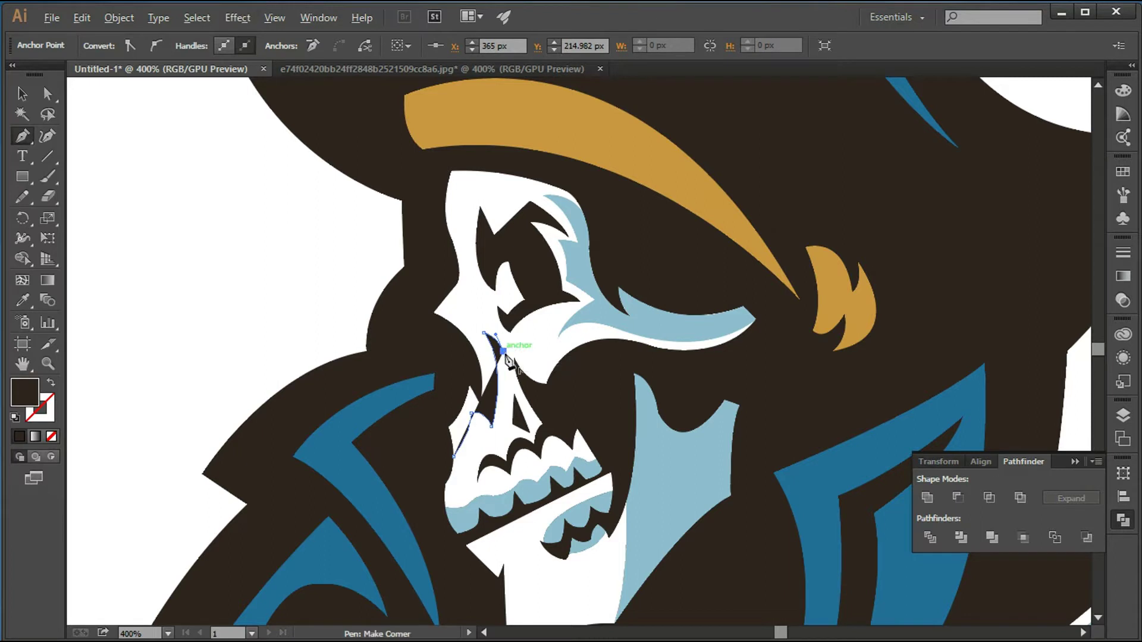
{"action": "left_click_drag", "start_coordinate": [504, 352], "coordinate": [524, 391]}
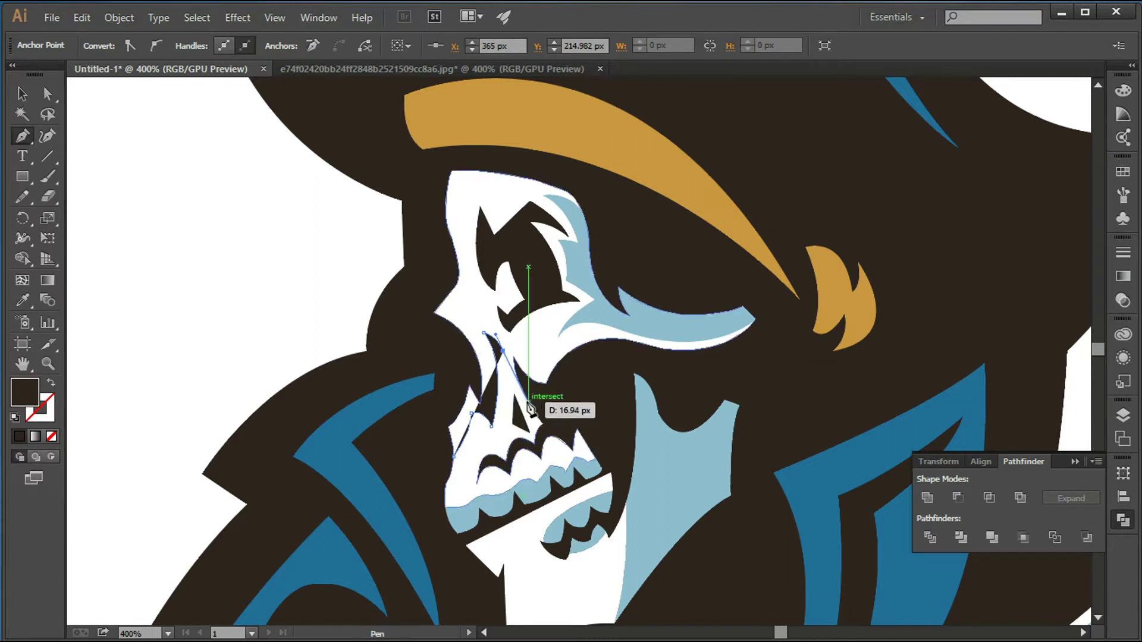
{"action": "left_click", "coordinate": [522, 390]}
{"action": "left_click", "coordinate": [534, 444]}
- Run the shadow along the upper teeth and front tooth, close it, and fill it light blue
{"action": "left_click_drag", "start_coordinate": [494, 395], "coordinate": [382, 383]}
{"action": "left_click", "coordinate": [391, 406]}
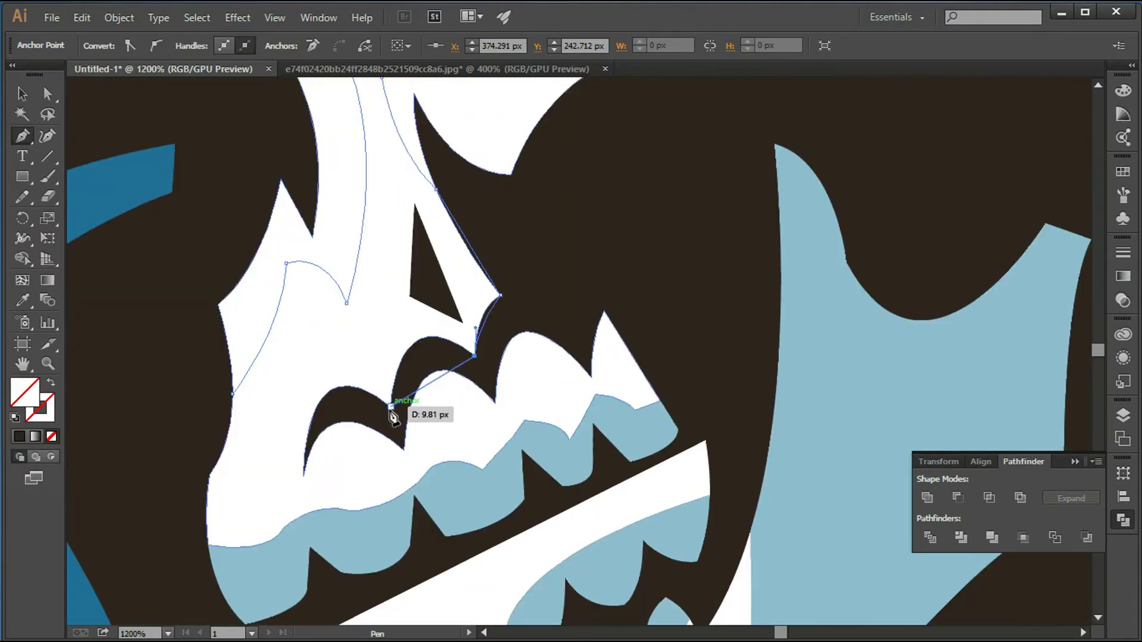
{"action": "left_click", "coordinate": [390, 407]}
{"action": "left_click_drag", "start_coordinate": [305, 472], "coordinate": [299, 597]}
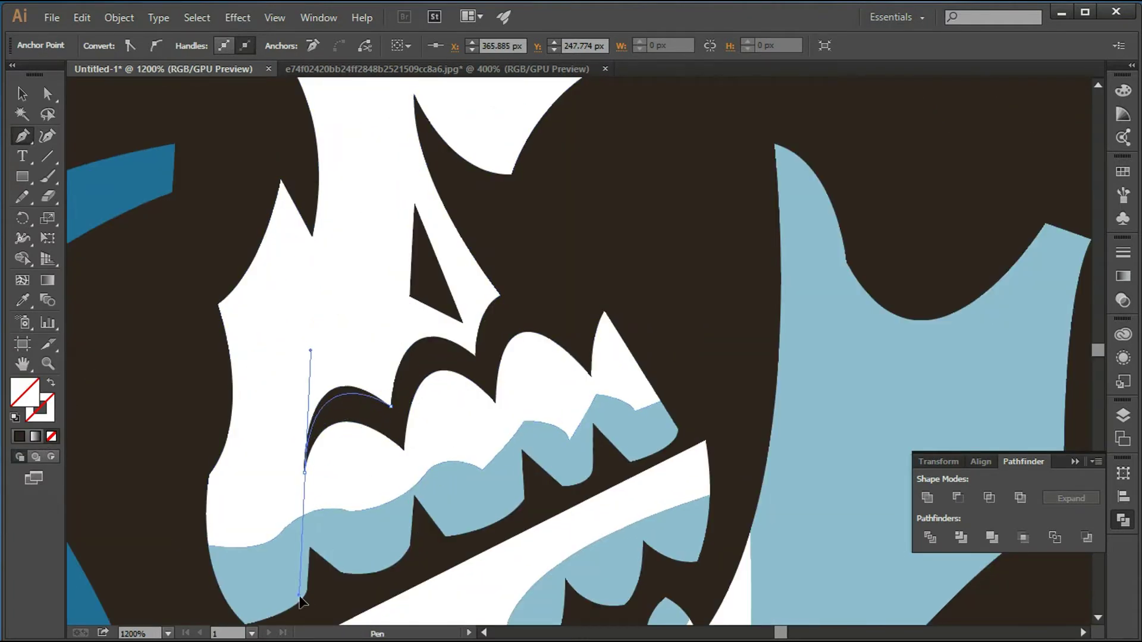
{"action": "left_click_drag", "start_coordinate": [209, 476], "coordinate": [168, 450]}
{"action": "left_click", "coordinate": [209, 476]}
{"action": "left_click", "coordinate": [232, 394]}
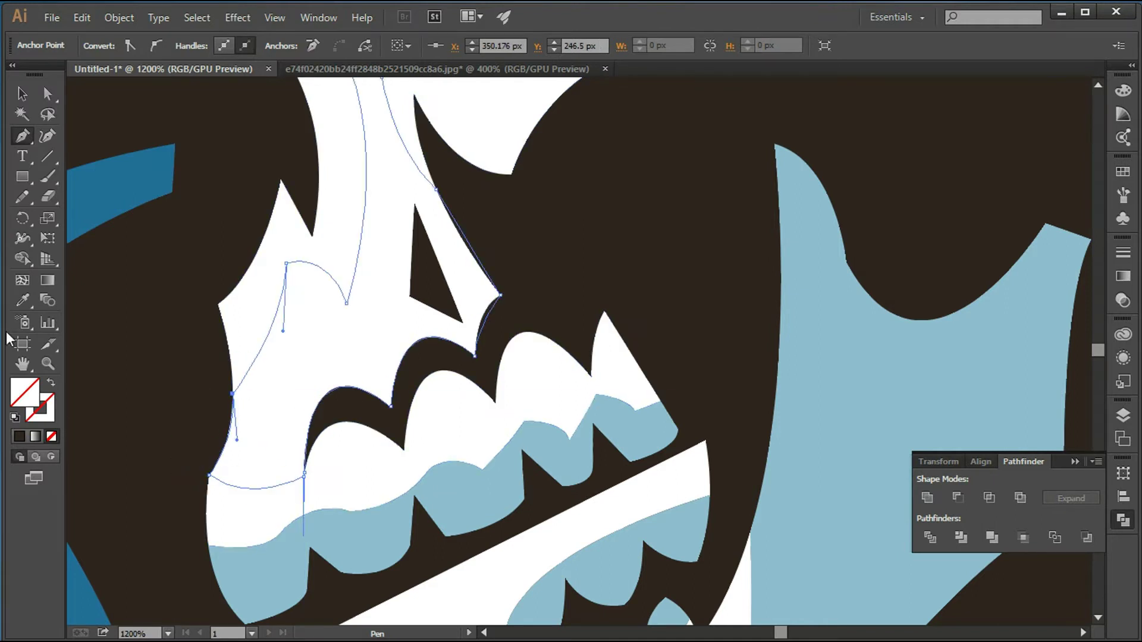
- Zoom out to show the whole pirate
{"action": "key", "text": "i"}
{"action": "left_click", "coordinate": [22, 93]}
{"action": "left_click", "coordinate": [179, 298]}
{"action": "scroll", "coordinate": [827, 412], "scroll_direction": "down", "scroll_amount": 5}
{"action": "mouse_move", "coordinate": [827, 413]}
{"action": "left_mouse_down"}
{"action": "mouse_move", "coordinate": [757, 388]}
{"action": "mouse_move", "coordinate": [740, 566]}
{"action": "left_mouse_up"}
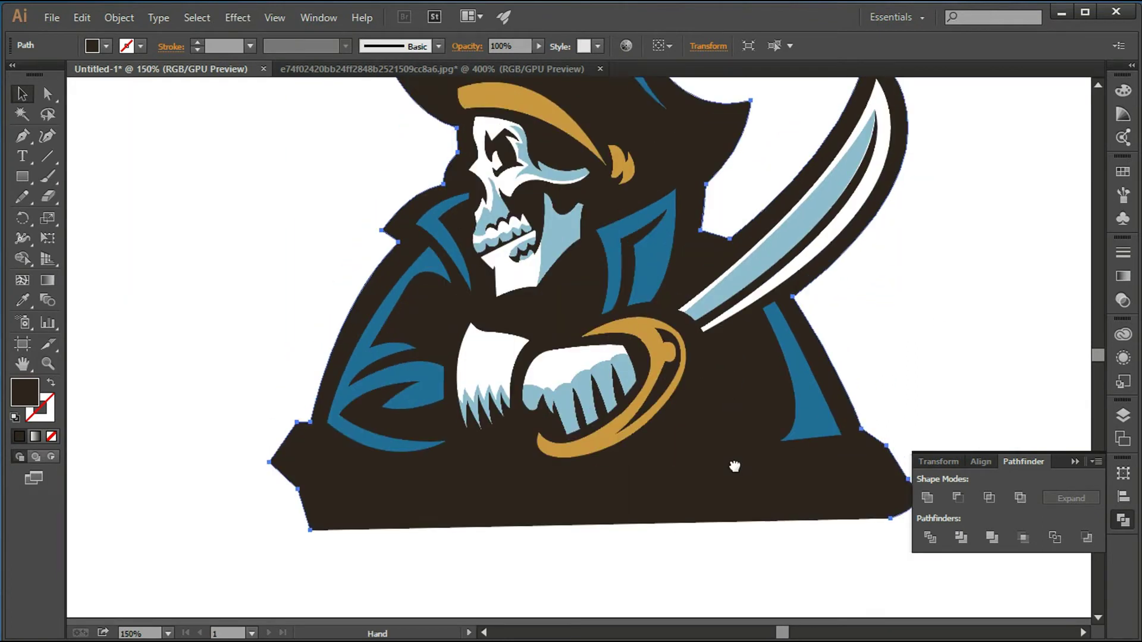
{"action": "mouse_move", "coordinate": [734, 467]}
{"action": "left_mouse_down"}
{"action": "mouse_move", "coordinate": [712, 580]}
{"action": "mouse_move", "coordinate": [701, 497]}
{"action": "left_mouse_up"}
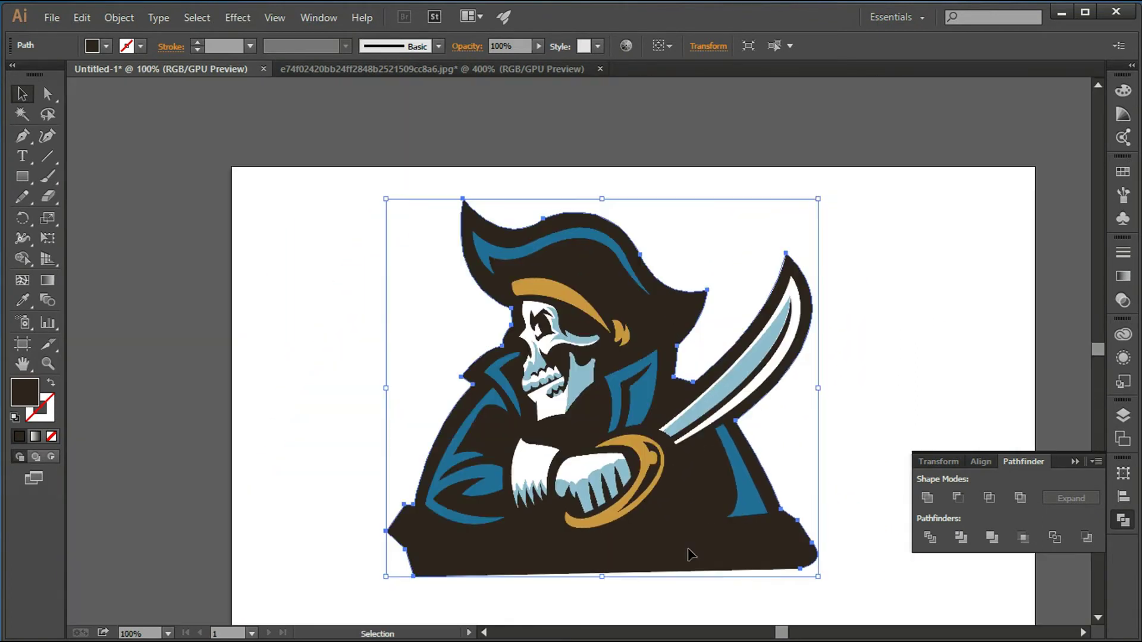
- Add the MASCOT text beside the artwork and set its font to Constantia
{"action": "mouse_move", "coordinate": [688, 554]}
{"action": "left_mouse_down"}
{"action": "mouse_move", "coordinate": [615, 485]}
{"action": "mouse_move", "coordinate": [322, 473]}
{"action": "left_mouse_up"}
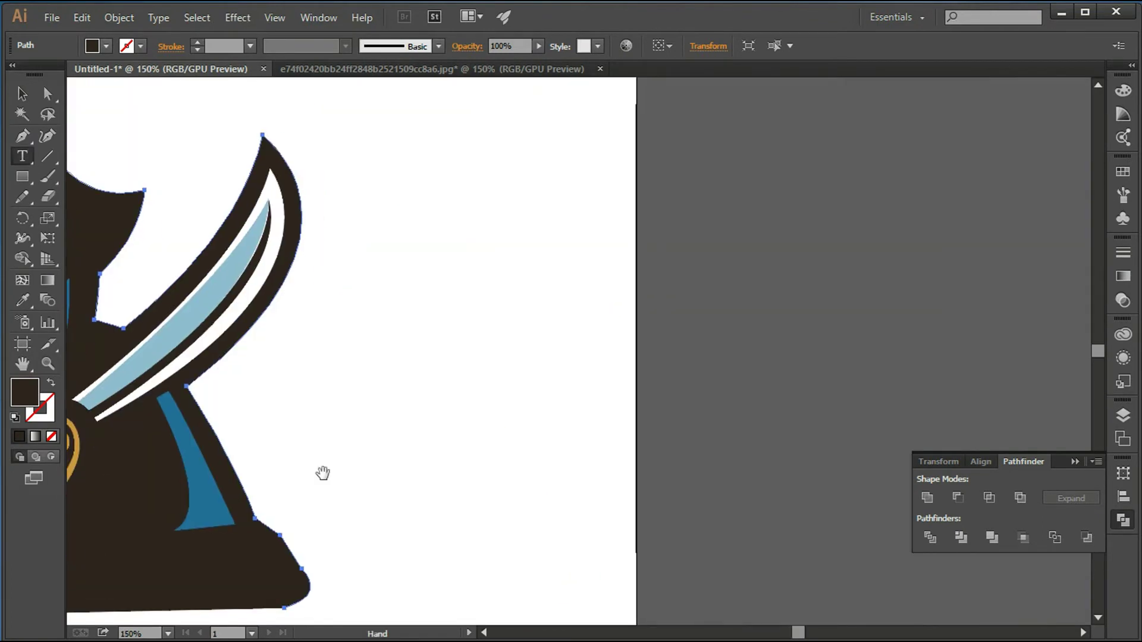
{"action": "left_click", "coordinate": [708, 374]}
{"action": "type", "text": "MASCOT"}
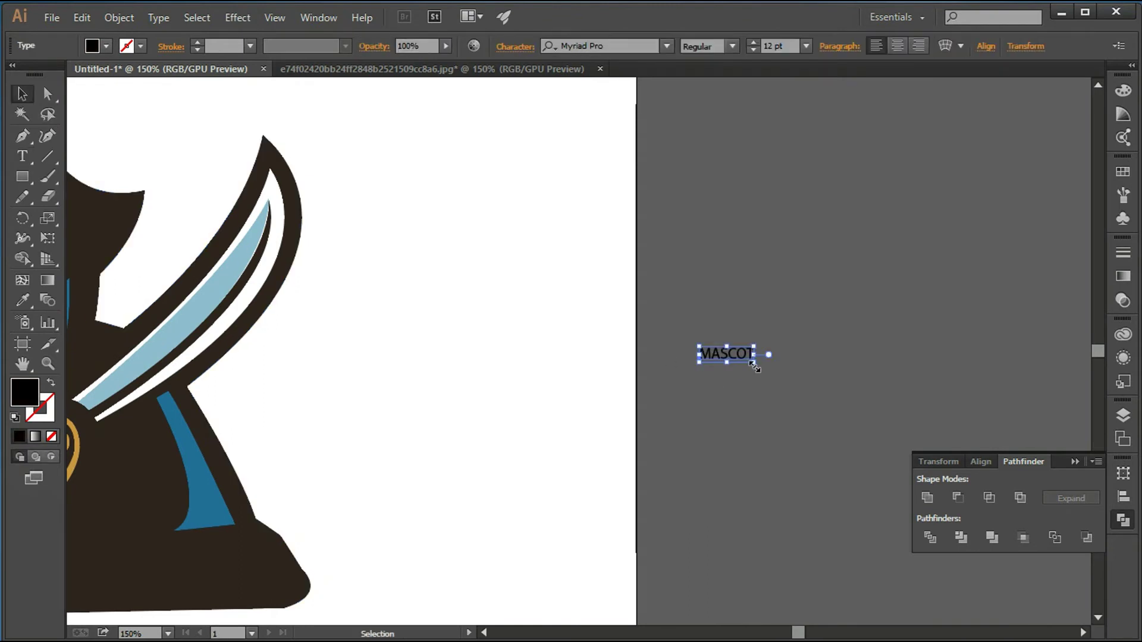
{"action": "left_click_drag", "start_coordinate": [753, 365], "coordinate": [1048, 432]}
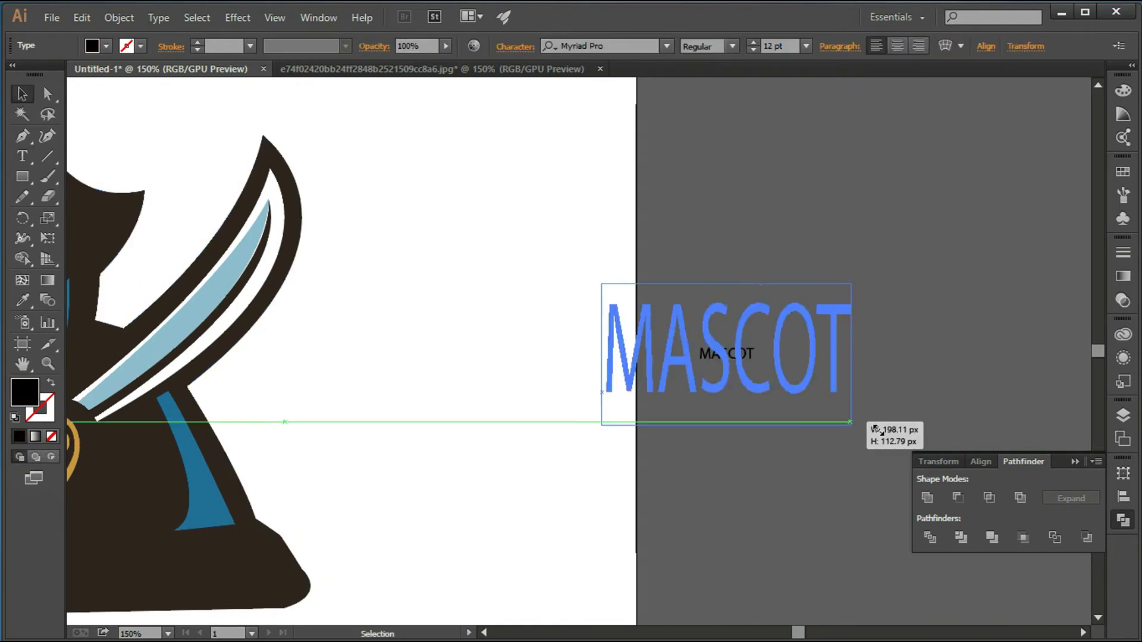
{"action": "left_click", "coordinate": [622, 39]}
{"action": "type", "text": "Arialcons"}
{"action": "left_click", "coordinate": [617, 166]}
- Enlarge the MASCOT text and make it Bold
{"action": "scroll", "coordinate": [610, 388], "scroll_direction": "down", "scroll_amount": 3, "text": "alt"}
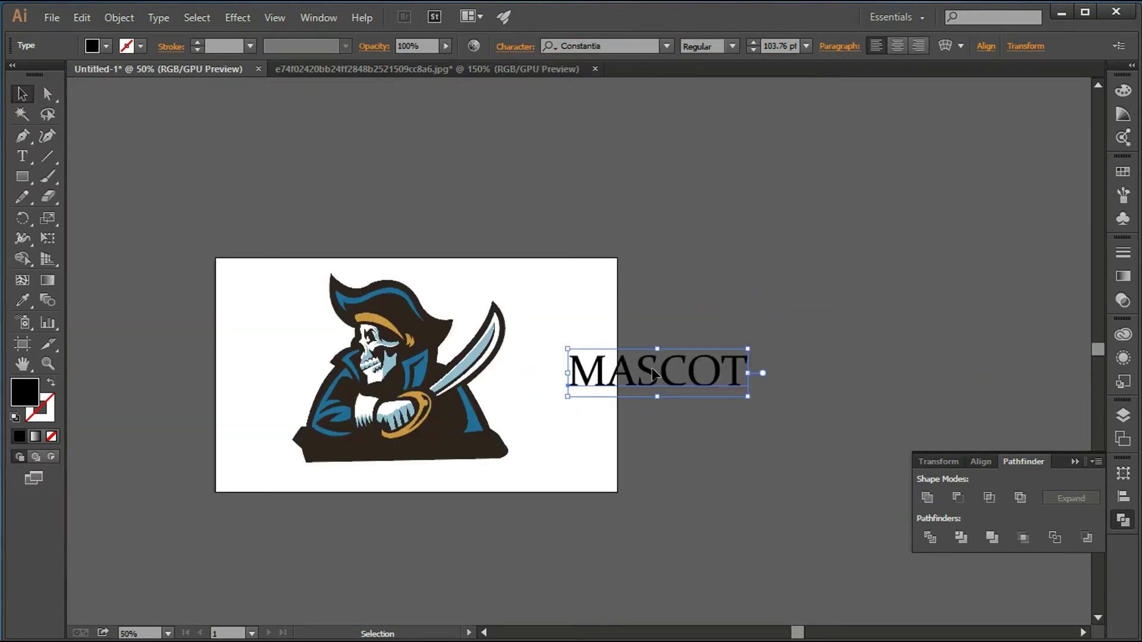
{"action": "left_click_drag", "start_coordinate": [748, 396], "coordinate": [791, 408]}
{"action": "left_click", "coordinate": [732, 46]}
{"action": "left_click", "coordinate": [708, 101]}
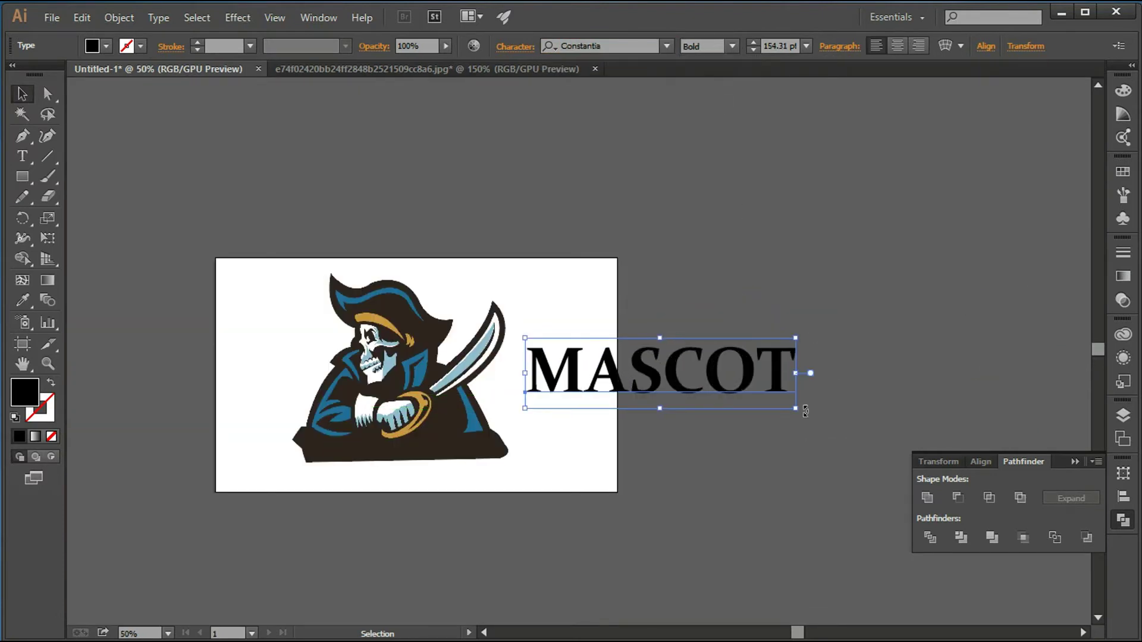
{"action": "left_click_drag", "start_coordinate": [787, 353], "coordinate": [777, 375]}
- Fill the MASCOT text white and move it below the artboard
{"action": "key", "text": "i"}
{"action": "left_click", "coordinate": [232, 319]}
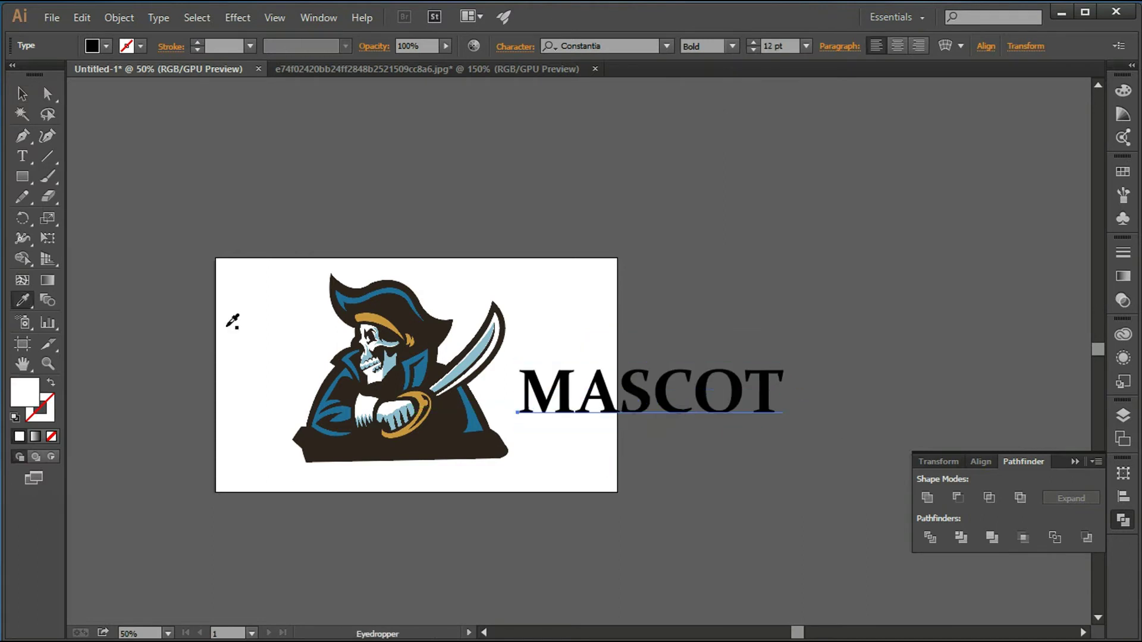
{"action": "key", "text": "v"}
{"action": "left_click_drag", "start_coordinate": [729, 409], "coordinate": [515, 561]}
{"action": "scroll", "coordinate": [516, 561], "scroll_direction": "up", "scroll_amount": 2, "text": "alt"}
{"action": "scroll", "coordinate": [515, 561], "scroll_direction": "down", "scroll_amount": 2}
{"action": "scroll", "coordinate": [516, 561], "scroll_direction": "left", "scroll_amount": 2}
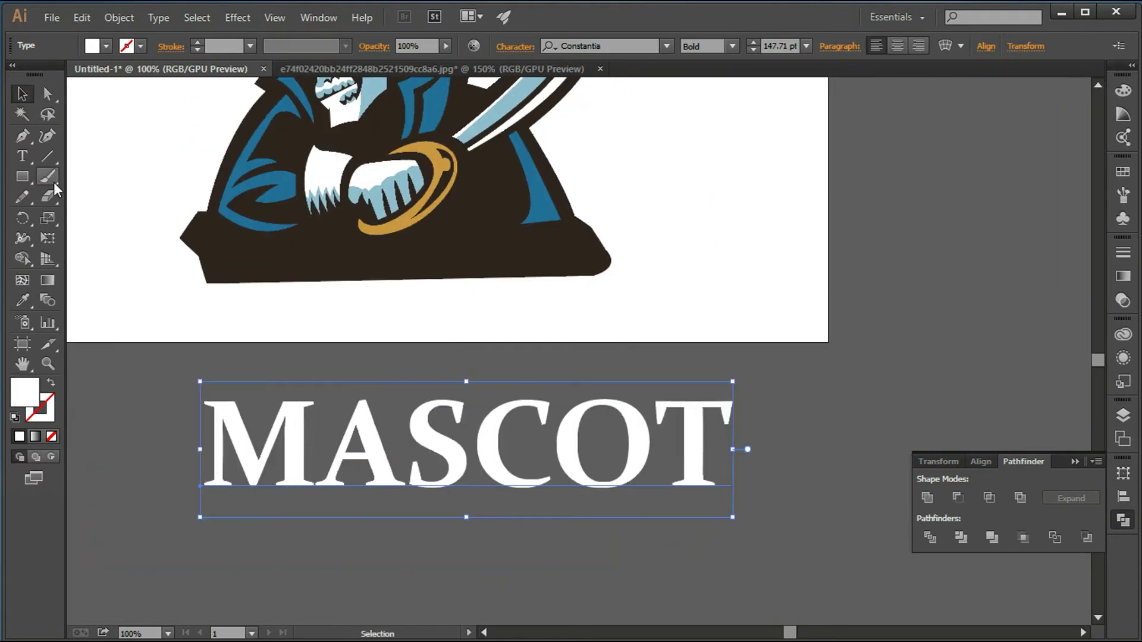
{"action": "left_click", "coordinate": [175, 369]}
- Draw a closed four-sided Pen shape around the MASCOT text
{"action": "key", "text": "ctrl+z"}
{"action": "left_click", "coordinate": [740, 377]}
{"action": "left_click", "coordinate": [733, 493]}
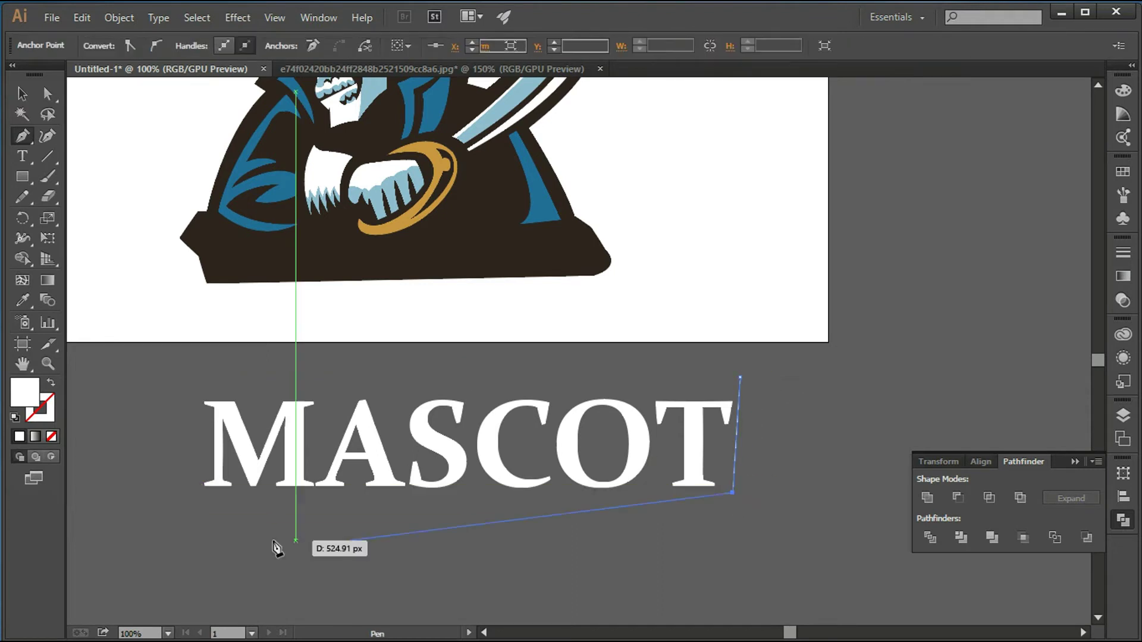
{"action": "left_click", "coordinate": [189, 493]}
{"action": "left_click", "coordinate": [194, 392]}
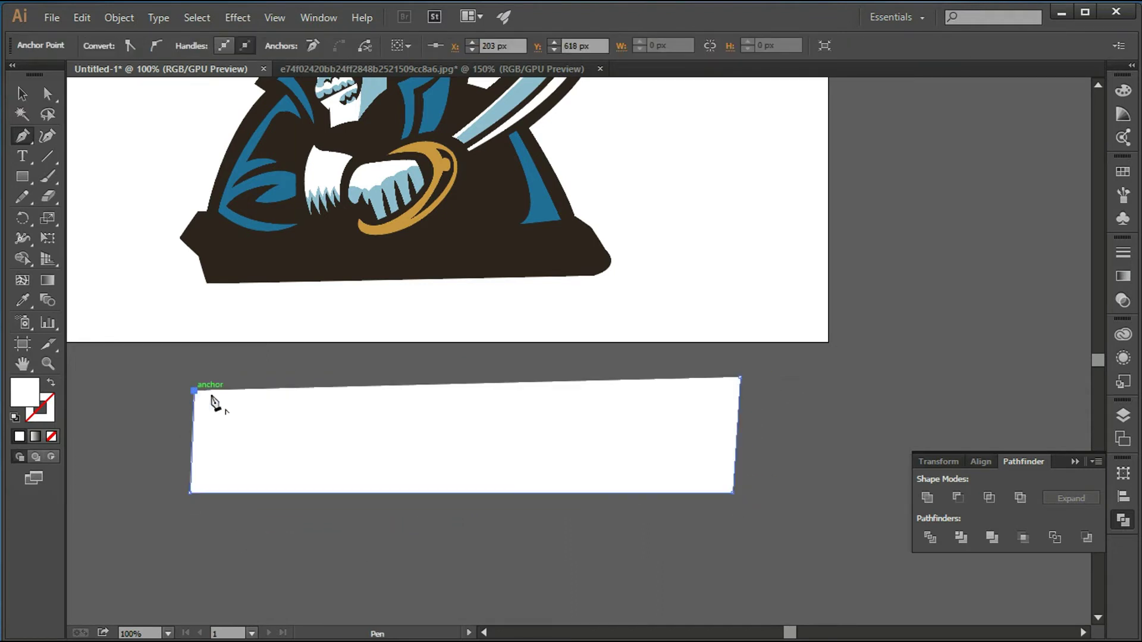
{"action": "left_click", "coordinate": [740, 378]}
- Lower the banner's top-right corner, send it behind the text, and eyedrop dark brown fill
{"action": "key", "text": "a"}
{"action": "left_click_drag", "start_coordinate": [741, 378], "coordinate": [735, 392]}
{"action": "key", "text": "v"}
{"action": "right_click", "coordinate": [395, 451]}
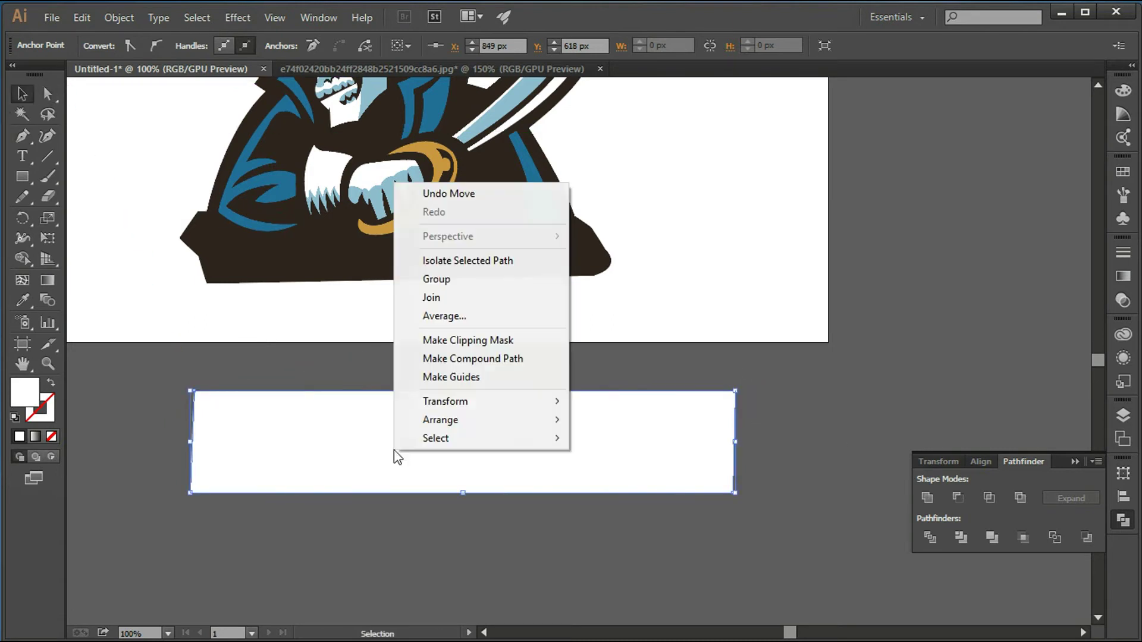
{"action": "left_click", "coordinate": [613, 476]}
{"action": "key", "text": "i"}
{"action": "left_click", "coordinate": [241, 247]}
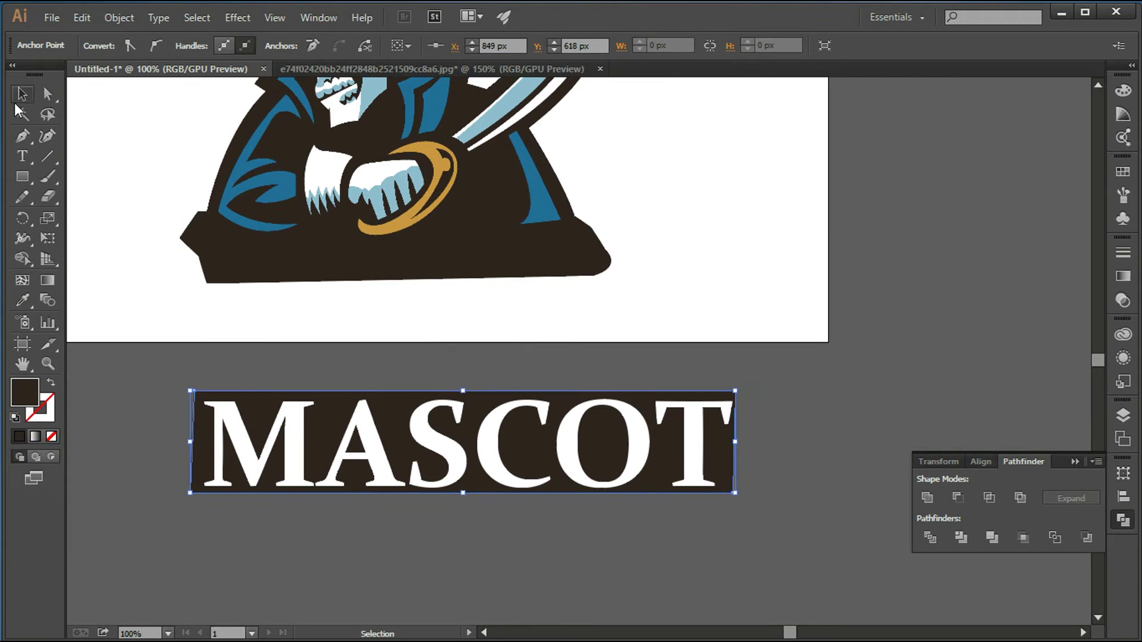
{"action": "mouse_move", "coordinate": [470, 556]}
{"action": "left_mouse_down"}
{"action": "mouse_move", "coordinate": [535, 566]}
{"action": "mouse_move", "coordinate": [478, 529]}
{"action": "mouse_move", "coordinate": [494, 518]}
{"action": "left_mouse_up"}
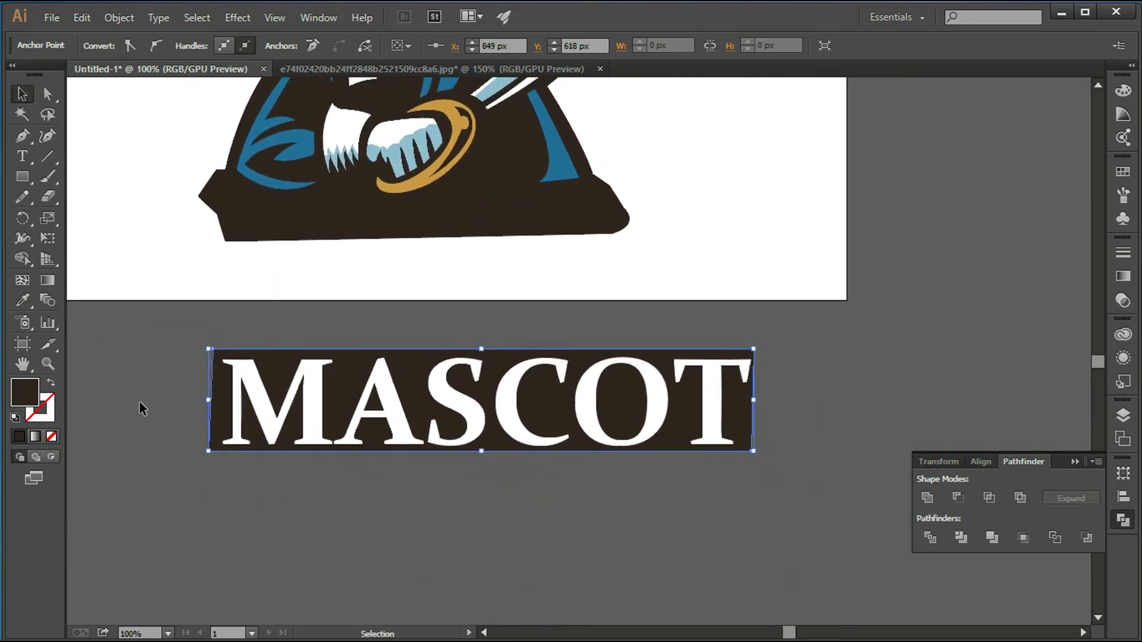
- Sample the gold ring colour and swap it onto the banner's outline
{"action": "left_click", "coordinate": [106, 46]}
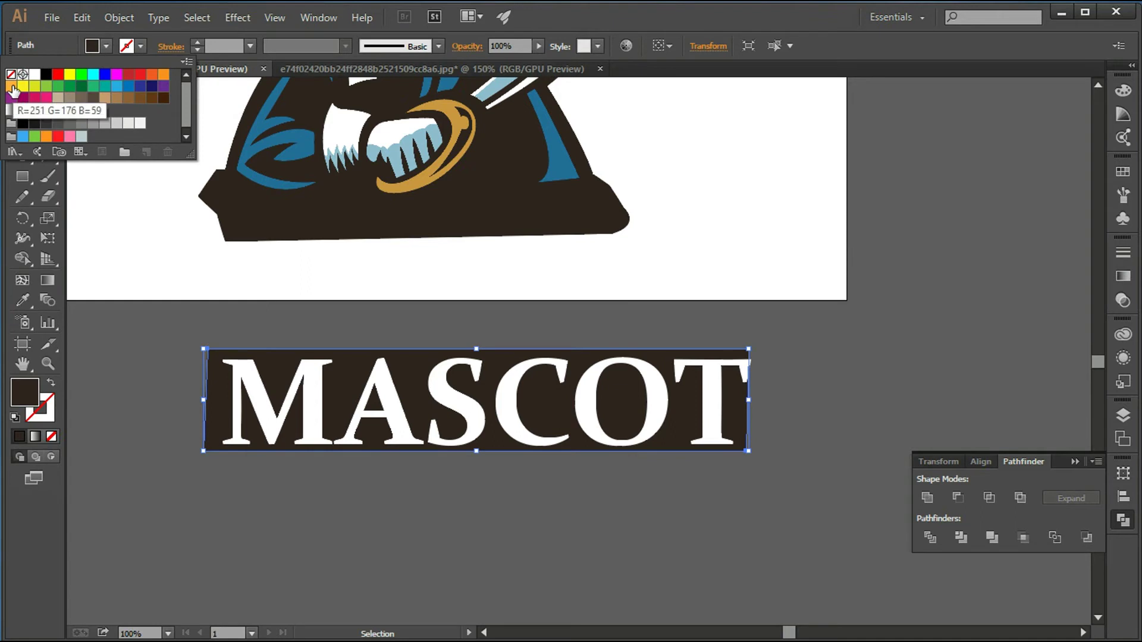
{"action": "key", "text": "Escape"}
{"action": "left_click", "coordinate": [410, 177]}
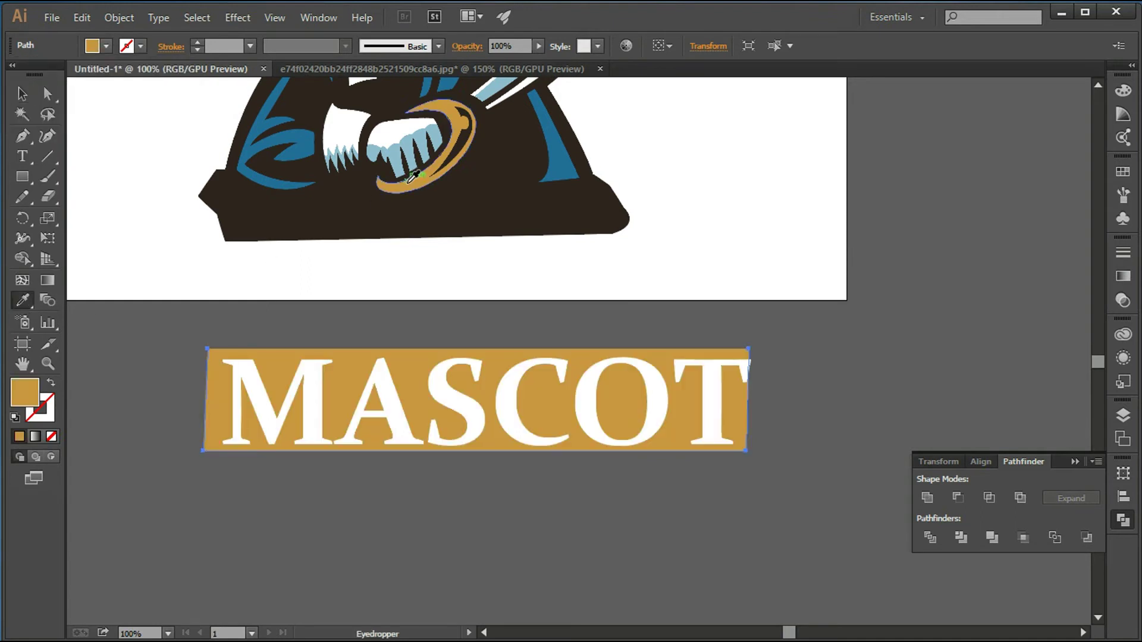
{"action": "left_click", "coordinate": [50, 386]}
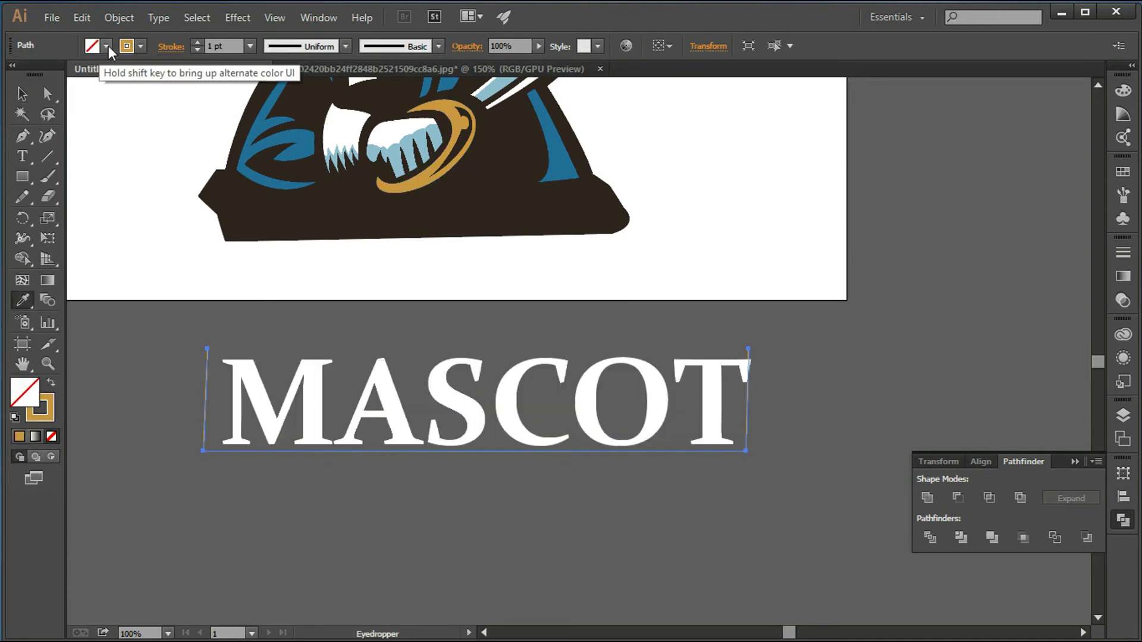
{"action": "left_click", "coordinate": [198, 43]}
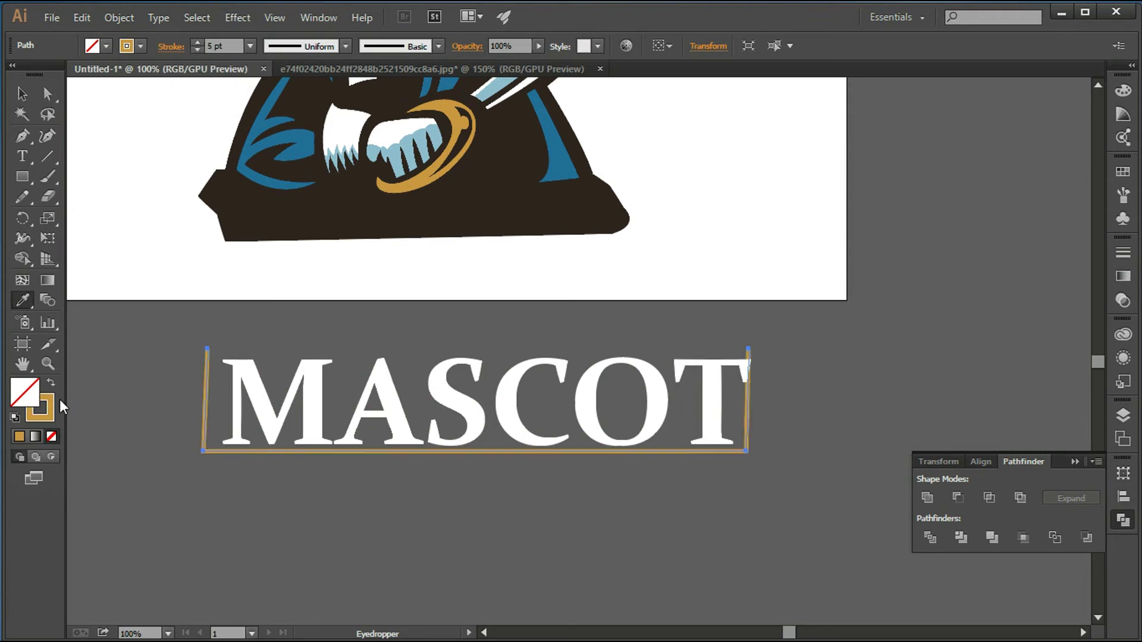
- Refill the banner with the dark brown sampled from the artwork
{"action": "left_click", "coordinate": [107, 46]}
{"action": "left_click", "coordinate": [50, 76]}
{"action": "left_click", "coordinate": [280, 214]}
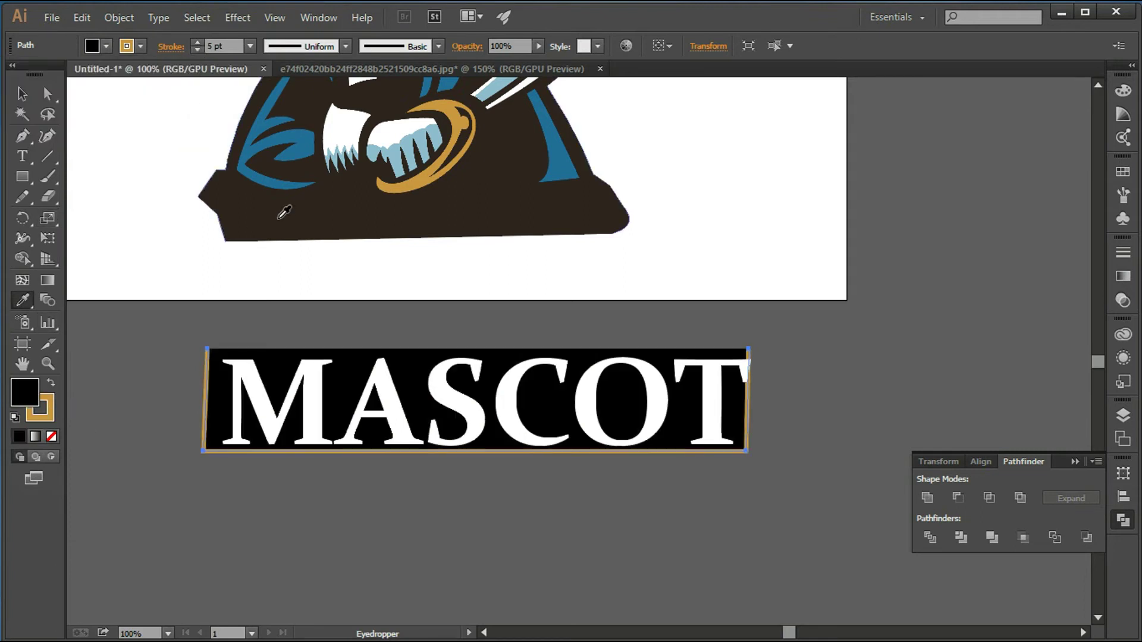
{"action": "left_click", "coordinate": [127, 426]}
{"action": "key", "text": "i"}
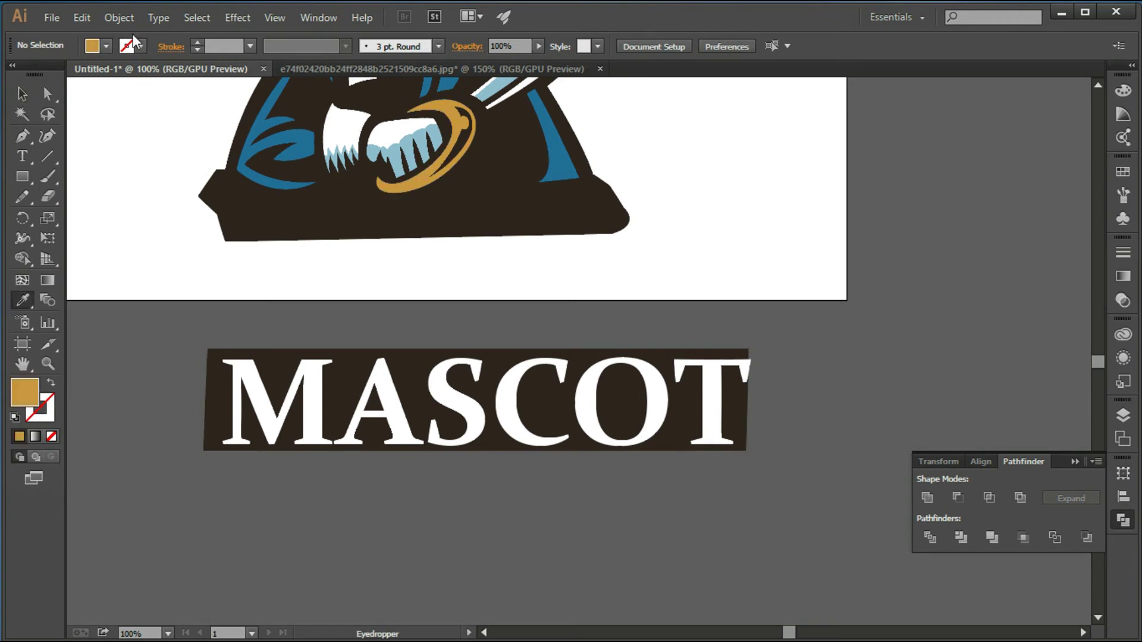
- Set the banner's gold outline weight to 5 pt
{"action": "left_click", "coordinate": [141, 47]}
{"action": "left_click", "coordinate": [141, 46]}
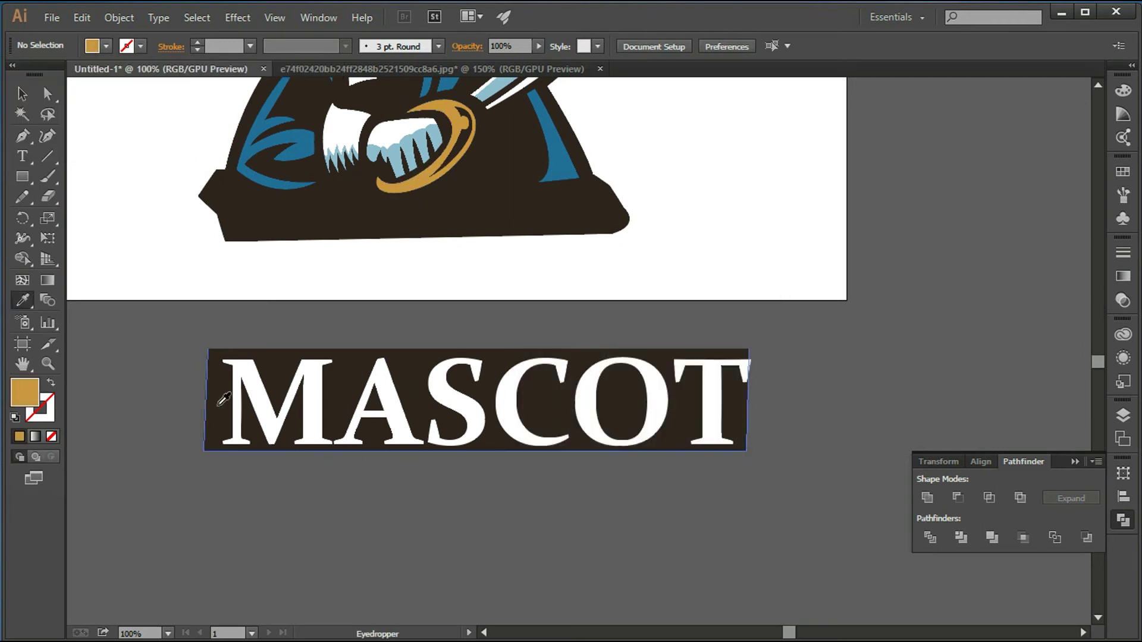
{"action": "left_click", "coordinate": [224, 400]}
{"action": "left_click", "coordinate": [106, 46]}
{"action": "left_click", "coordinate": [197, 43]}
{"action": "left_click", "coordinate": [197, 43]}
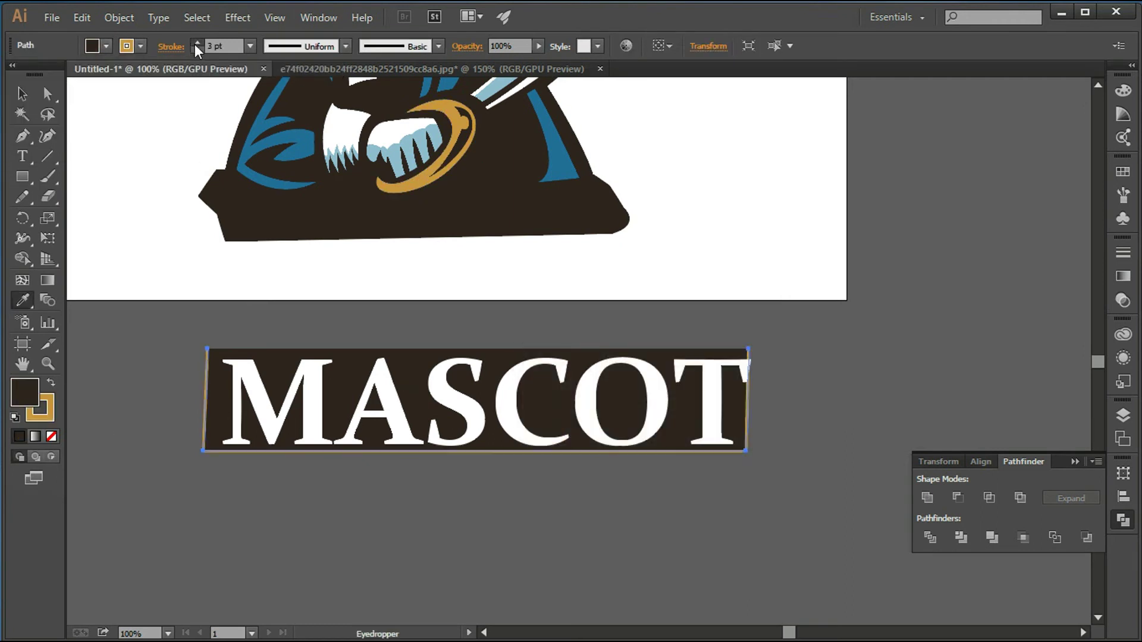
{"action": "left_click", "coordinate": [24, 92]}
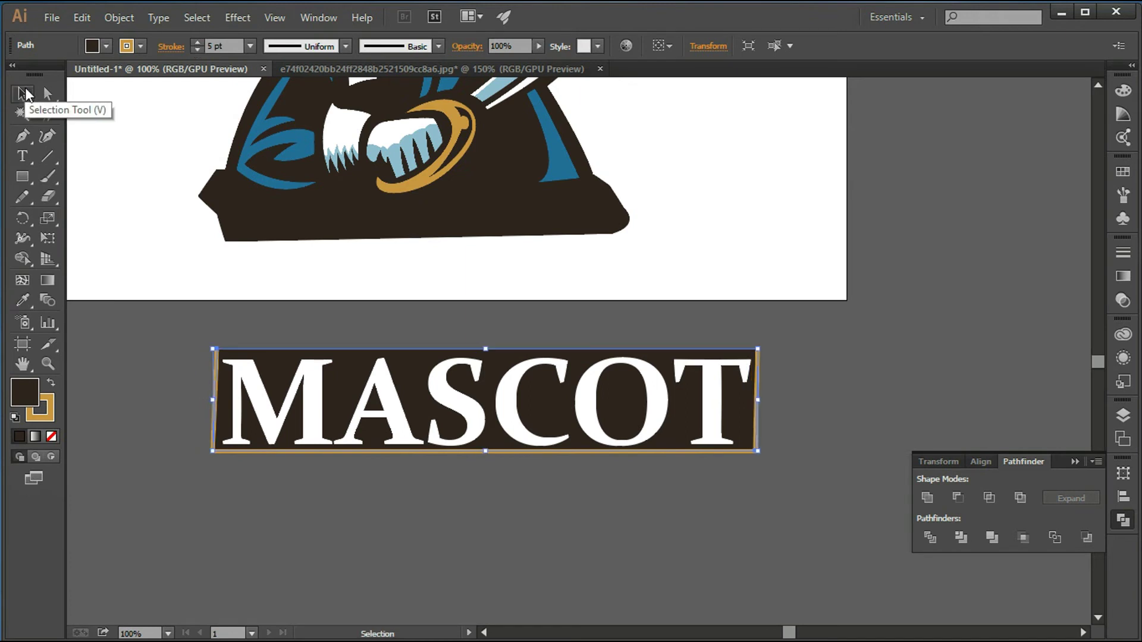
- Move the MASCOT banner onto the pirate's base and shrink it
{"action": "mouse_move", "coordinate": [370, 452]}
{"action": "left_mouse_down"}
{"action": "mouse_move", "coordinate": [504, 421]}
{"action": "mouse_move", "coordinate": [452, 273]}
{"action": "left_mouse_up"}
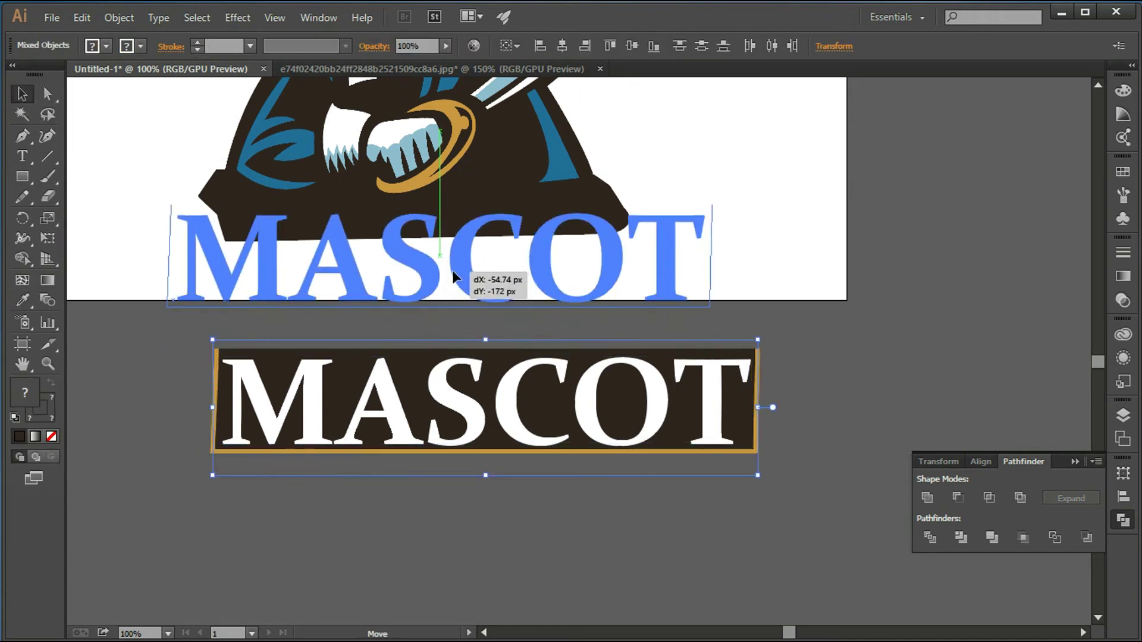
{"action": "left_click_drag", "start_coordinate": [711, 330], "coordinate": [667, 315]}
{"action": "left_click_drag", "start_coordinate": [476, 255], "coordinate": [473, 248]}
{"action": "scroll", "coordinate": [473, 248], "scroll_direction": "up", "scroll_amount": 5}
- Give the pirate silhouette a gold 7 pt outline
{"action": "left_click", "coordinate": [684, 387]}
{"action": "left_click", "coordinate": [524, 333]}
{"action": "left_click", "coordinate": [141, 47]}
{"action": "left_click", "coordinate": [71, 116]}
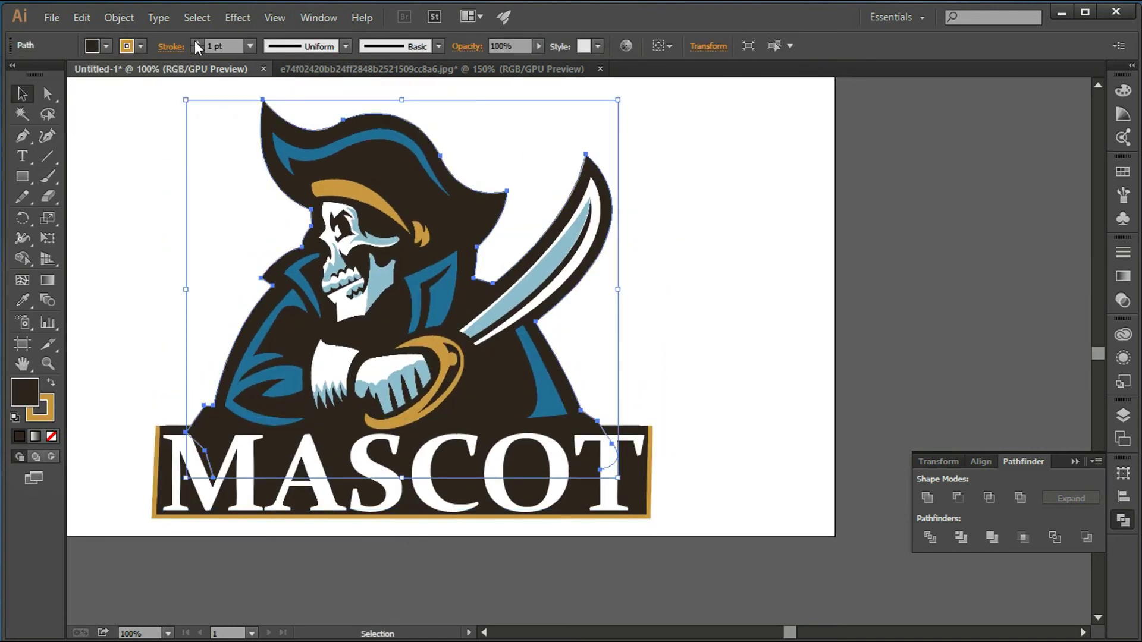
{"action": "type", "text": "7"}
{"action": "left_click", "coordinate": [744, 439]}
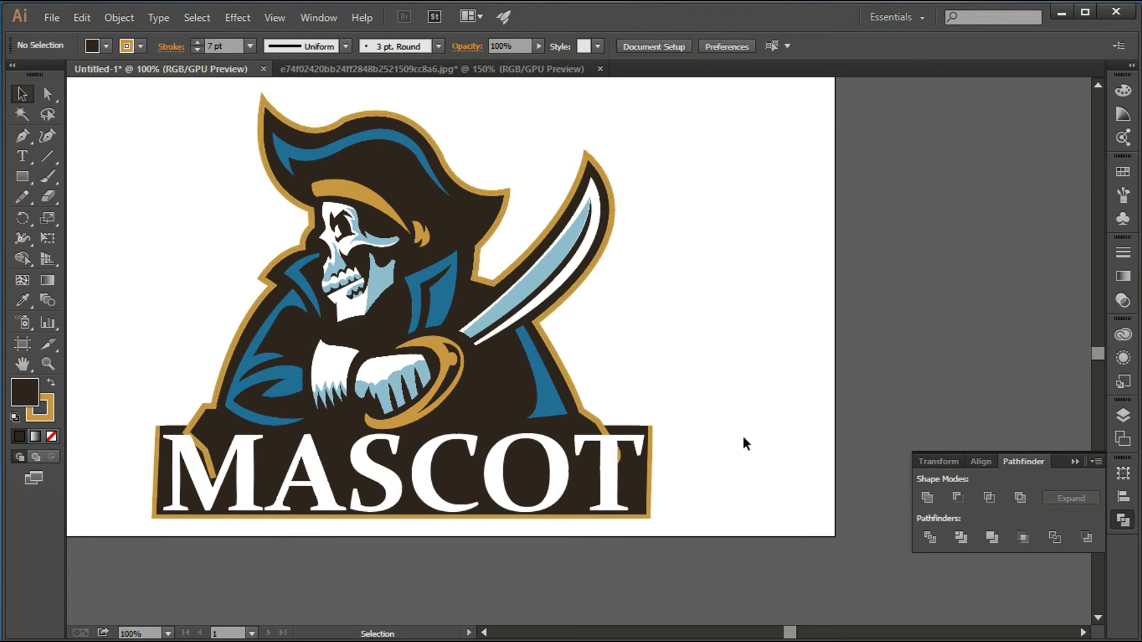
- Bring the dark banner in front of the pirate via Arrange > Bring to Front
{"action": "left_click", "coordinate": [636, 485]}
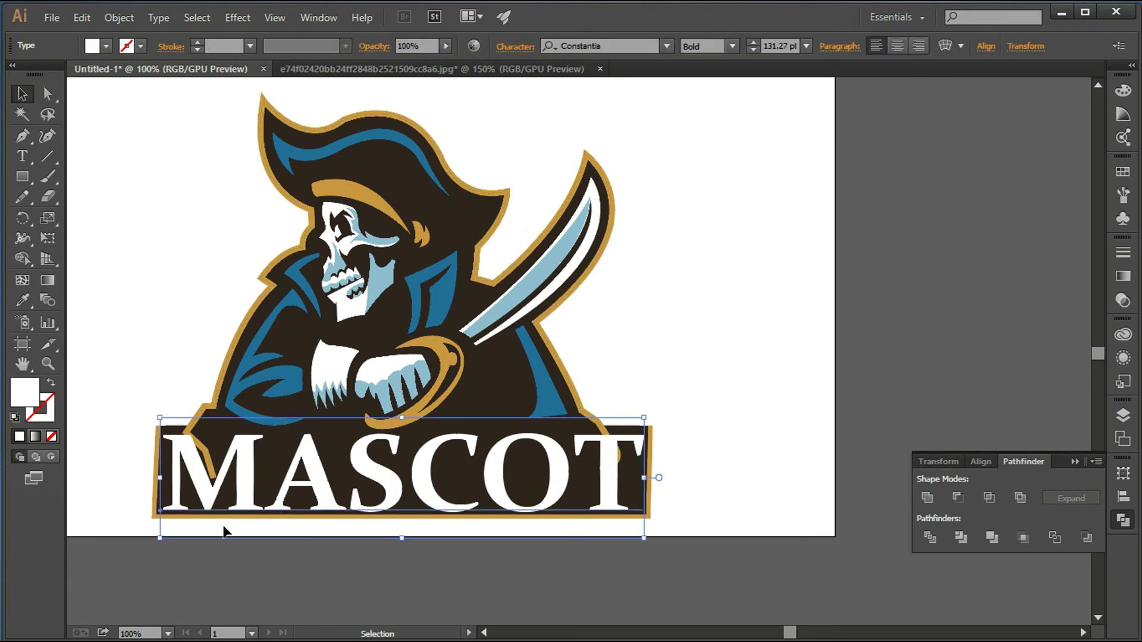
{"action": "left_click", "coordinate": [648, 473]}
{"action": "right_click", "coordinate": [503, 464]}
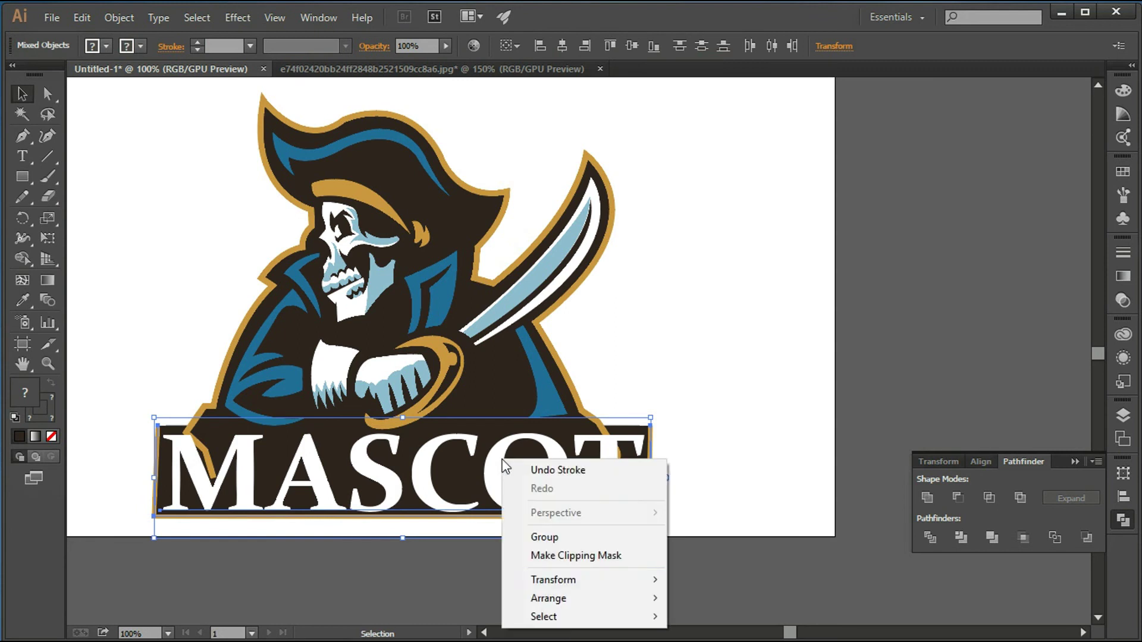
{"action": "left_click", "coordinate": [708, 515]}
{"action": "scroll", "coordinate": [697, 499], "scroll_direction": "up", "scroll_amount": 1}
{"action": "scroll", "coordinate": [697, 499], "scroll_direction": "down", "scroll_amount": 1}
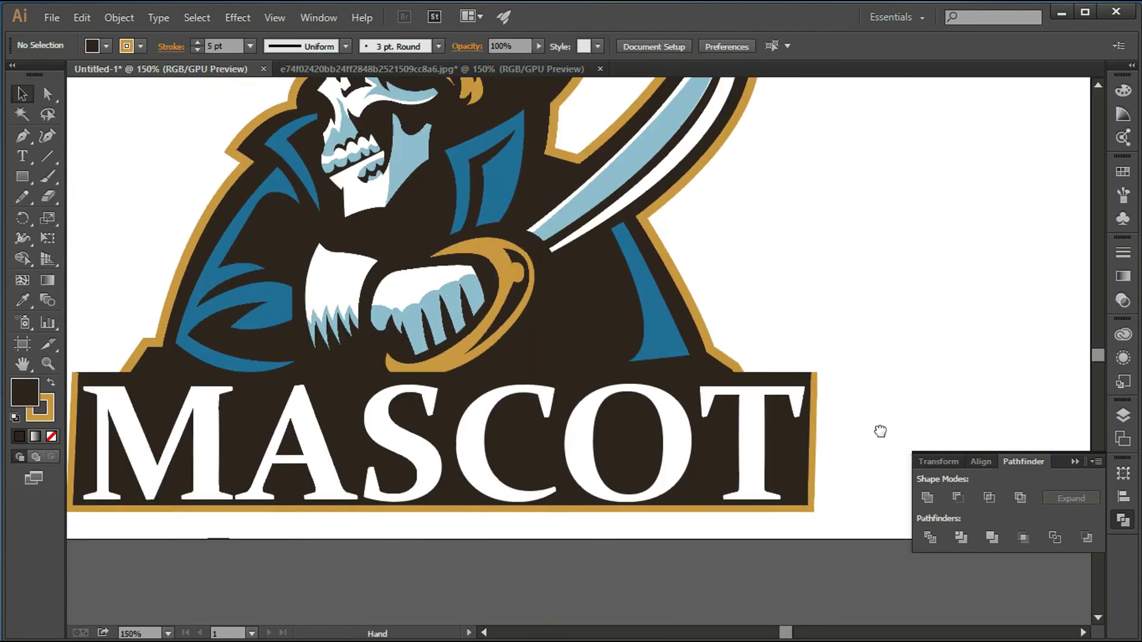
- Eyedrop a style onto the MASCOT text, then undo the unwanted change
{"action": "left_click", "coordinate": [565, 541]}
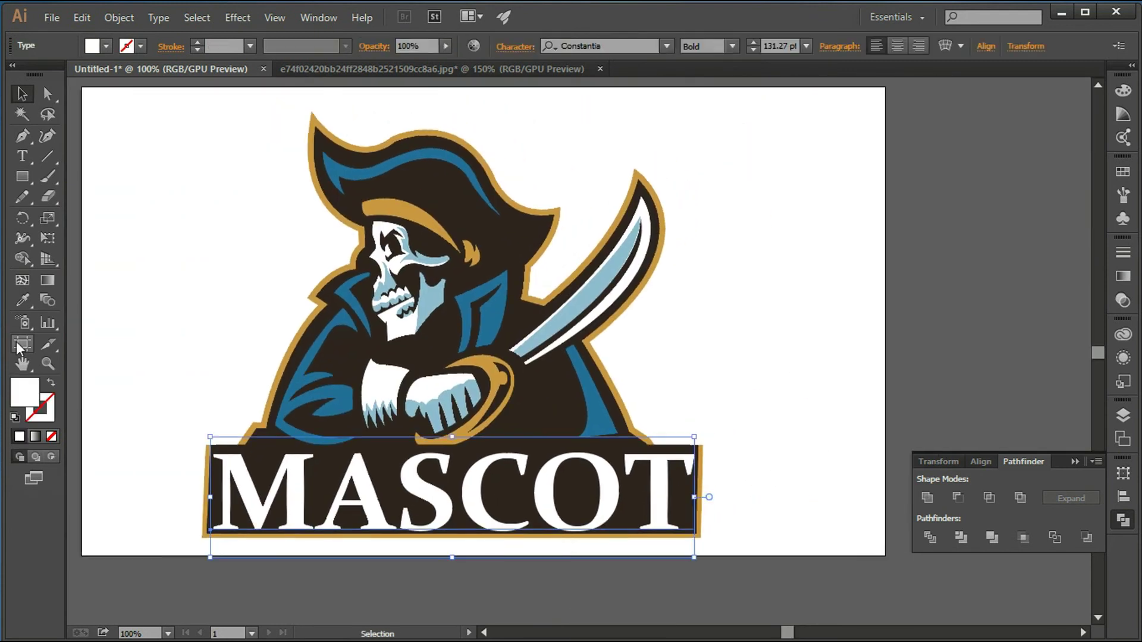
{"action": "key", "text": "i"}
{"action": "left_click", "coordinate": [291, 353]}
{"action": "key", "text": "ctrl+z"}
{"action": "key", "text": "v"}
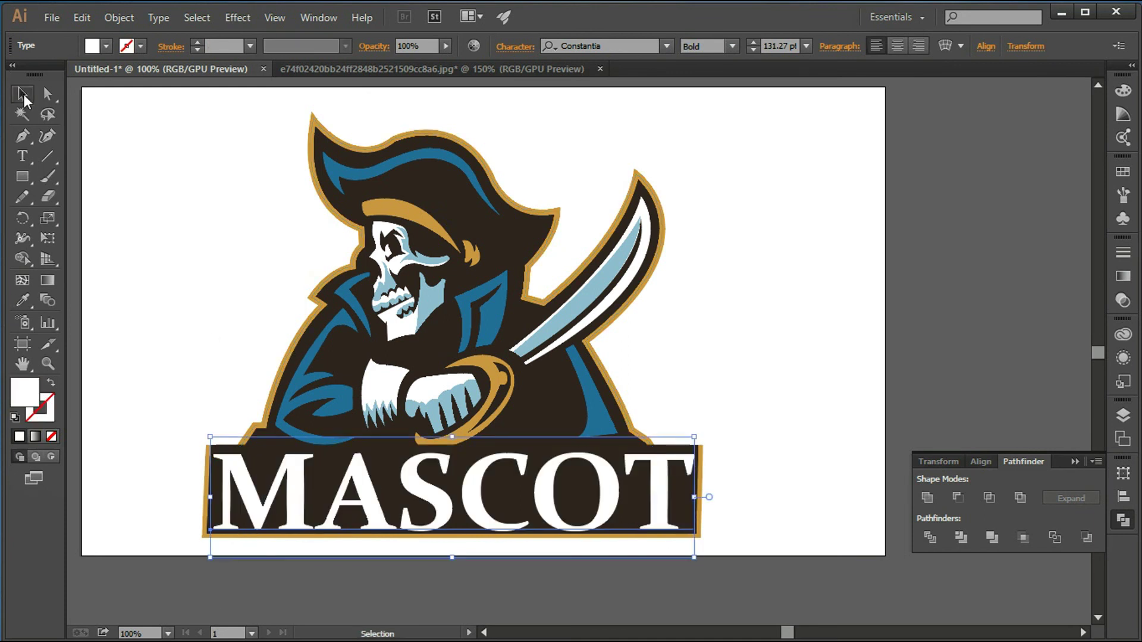
{"action": "left_click", "coordinate": [205, 538]}
{"action": "left_click", "coordinate": [607, 443]}
{"action": "left_click", "coordinate": [705, 541]}
- Eyedrop the pirate's 7 pt gold outline onto the banner
{"action": "scroll", "coordinate": [705, 540], "scroll_direction": "up", "scroll_amount": 2}
{"action": "left_click", "coordinate": [690, 523]}
{"action": "left_click", "coordinate": [26, 302]}
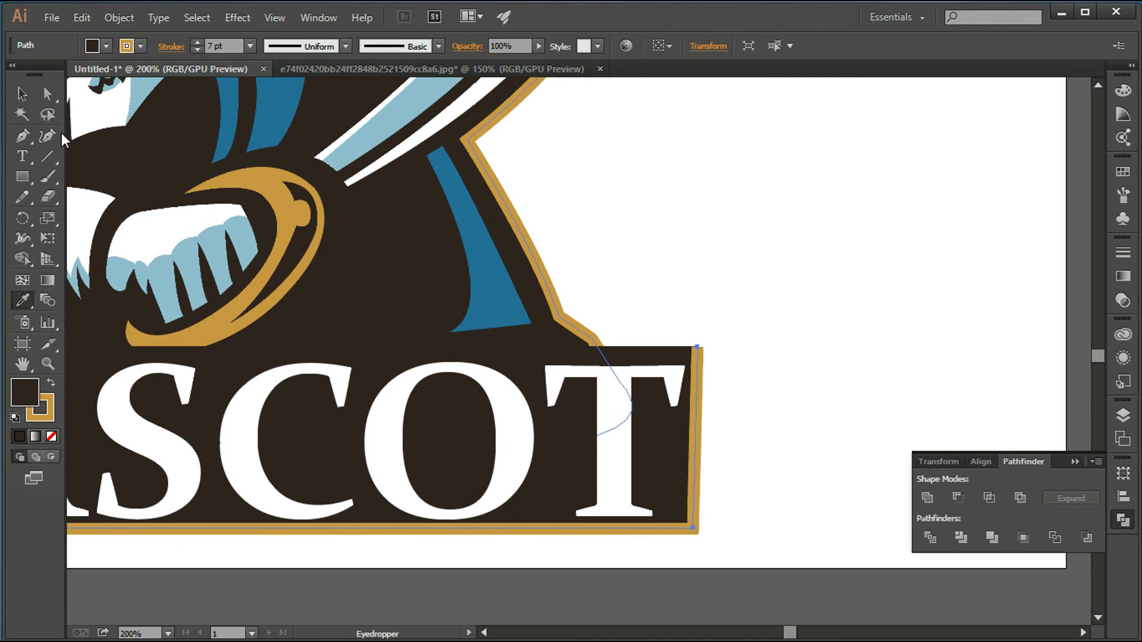
{"action": "left_click", "coordinate": [612, 395]}
{"action": "key", "text": "v"}
{"action": "left_click", "coordinate": [783, 360]}
- Move the whole logo slightly up and right and resize it
{"action": "scroll", "coordinate": [783, 361], "scroll_direction": "down", "scroll_amount": 3}
{"action": "left_click_drag", "start_coordinate": [760, 425], "coordinate": [712, 384]}
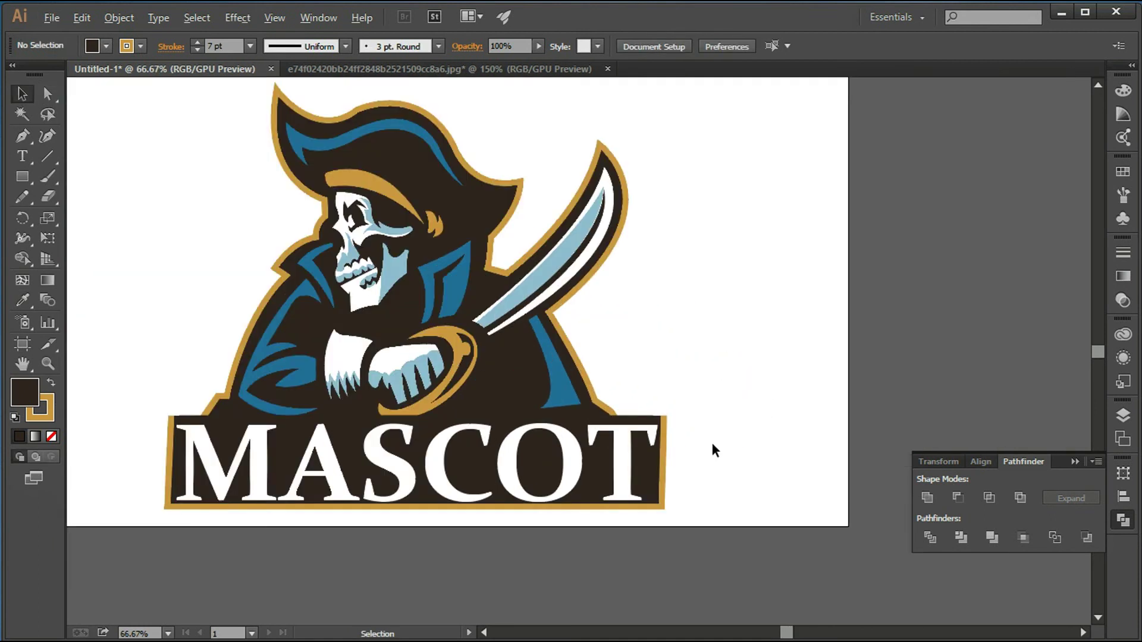
{"action": "left_click_drag", "start_coordinate": [515, 420], "coordinate": [529, 412]}
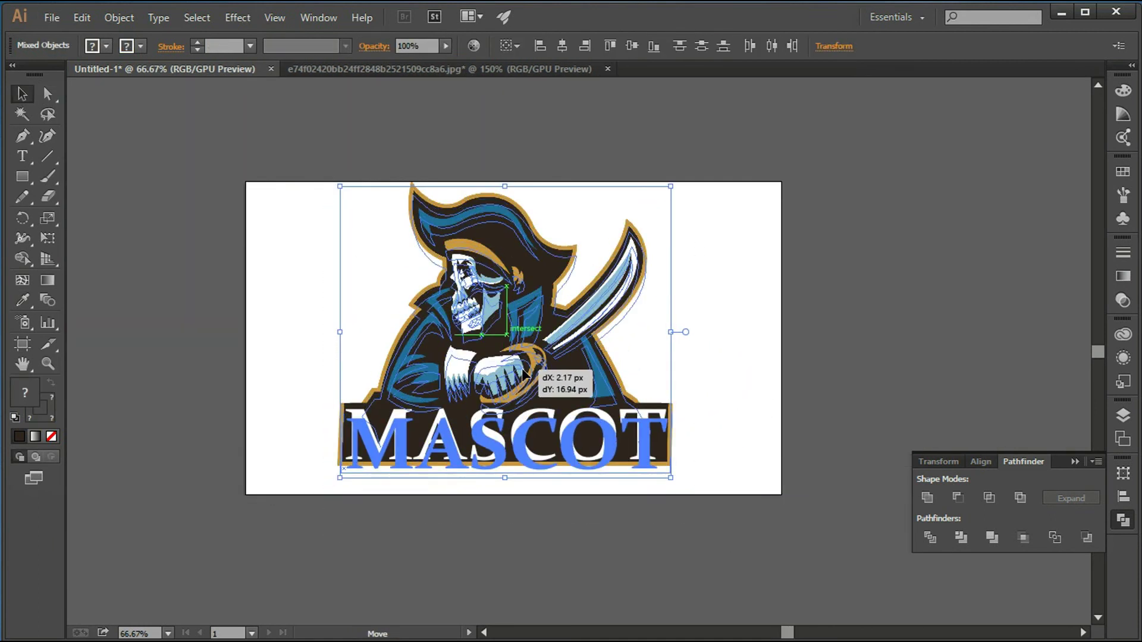
{"action": "left_click", "coordinate": [332, 236]}
{"action": "left_click_drag", "start_coordinate": [332, 236], "coordinate": [684, 497]}
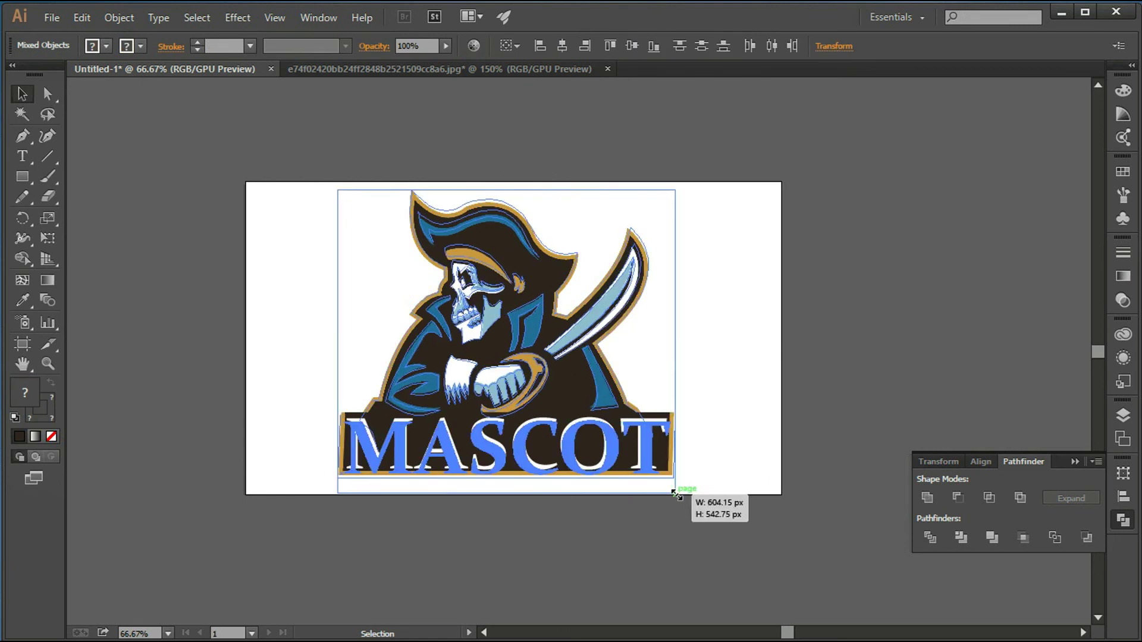